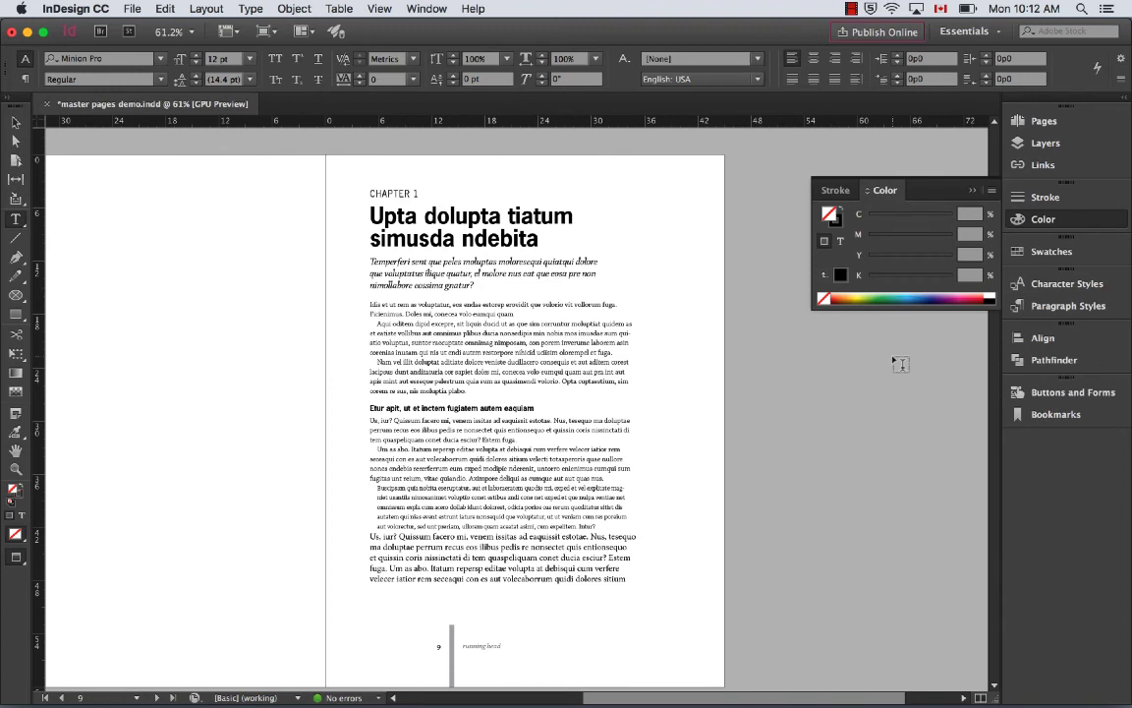
# Undo the last color change on the chapter heading, collapse the color controls and deselect the text.
pyautogui.press('super+z')
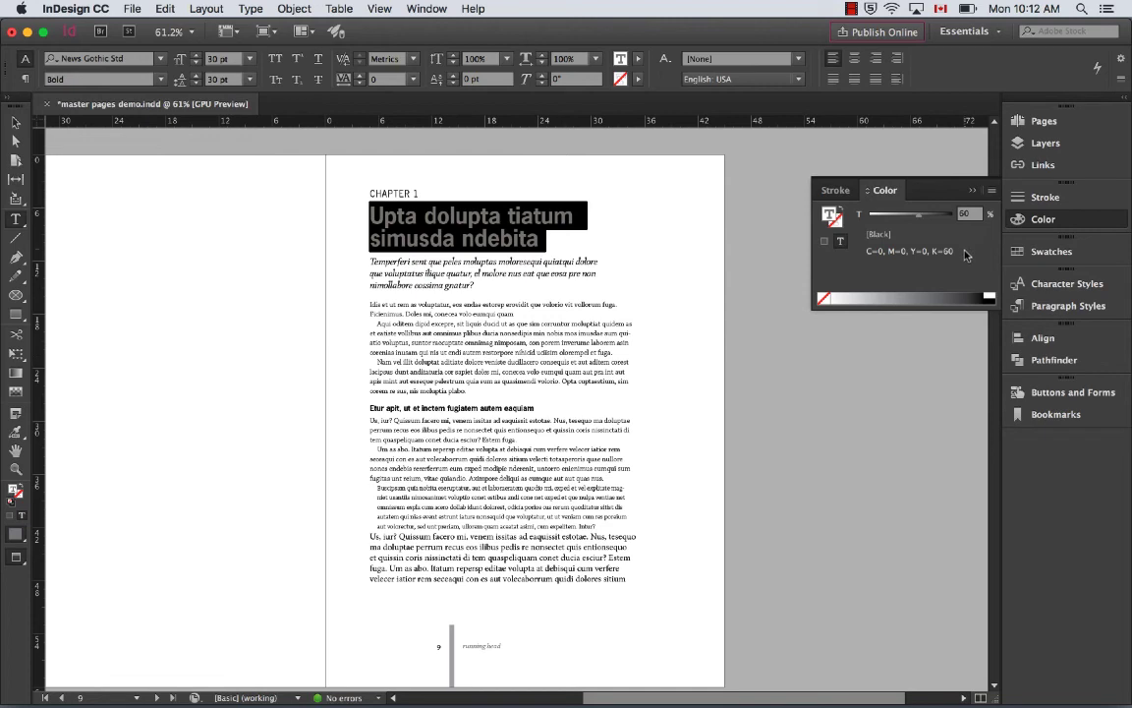
pyautogui.click(972, 191)
pyautogui.click(656, 301)
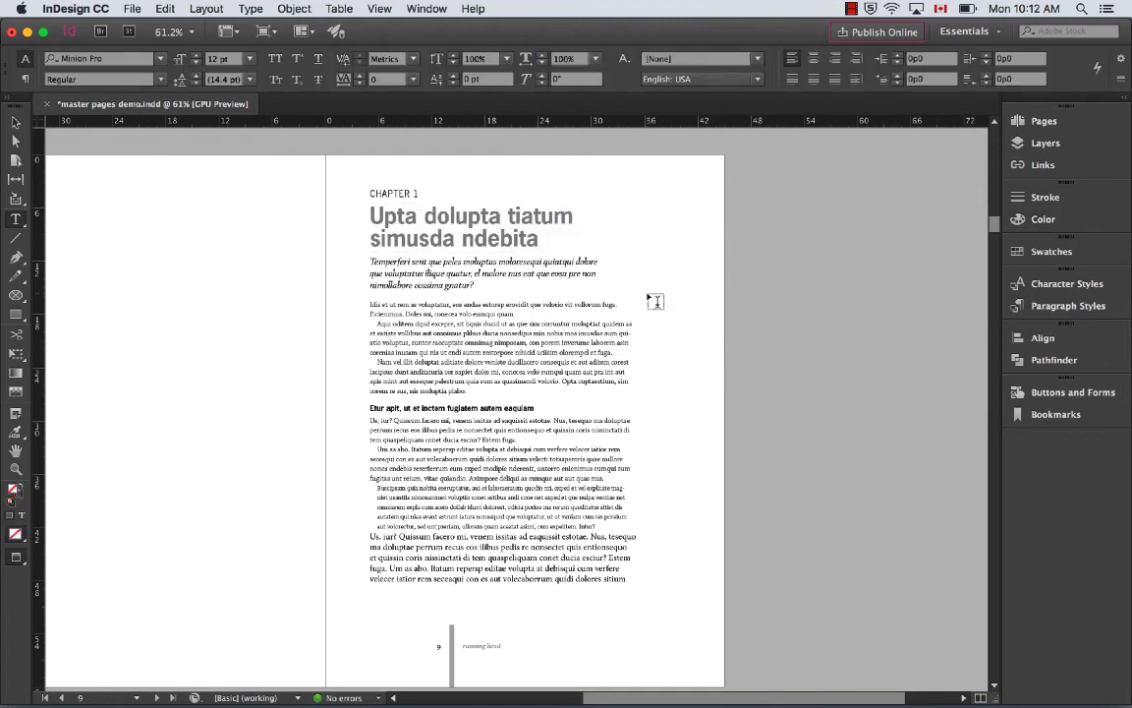
# Create a paragraph style named "chapter number" from the formatting of the CHAPTER 1 line.
pyautogui.click(16, 121)
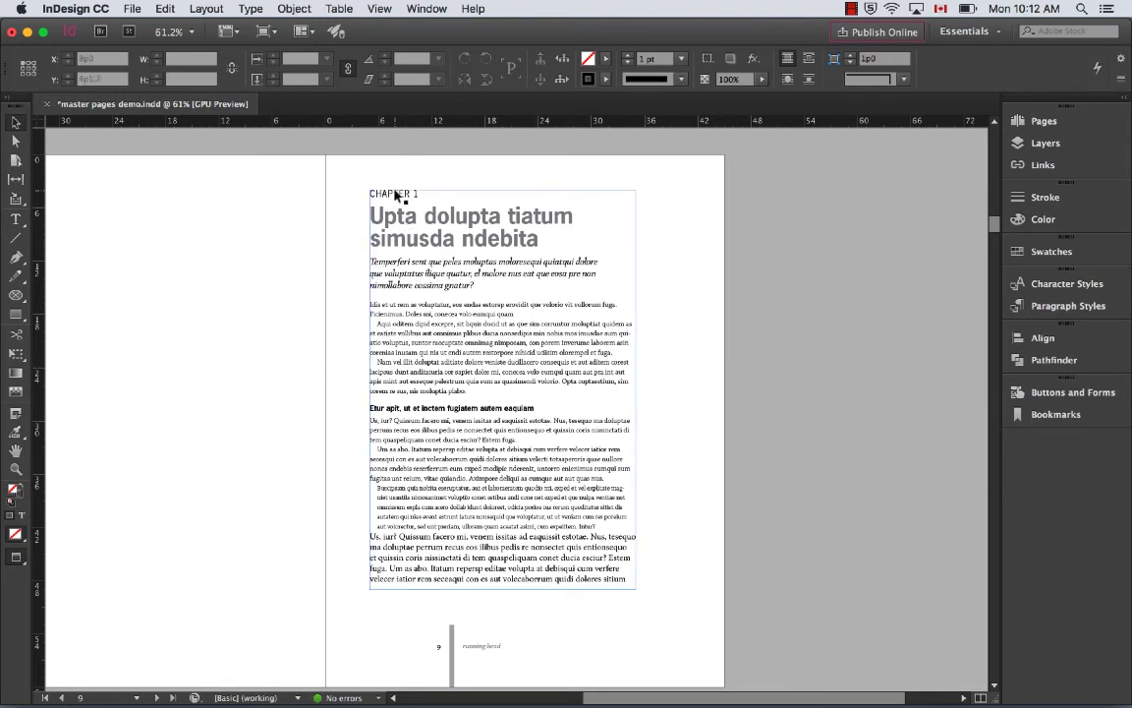
pyautogui.doubleClick(358, 179)
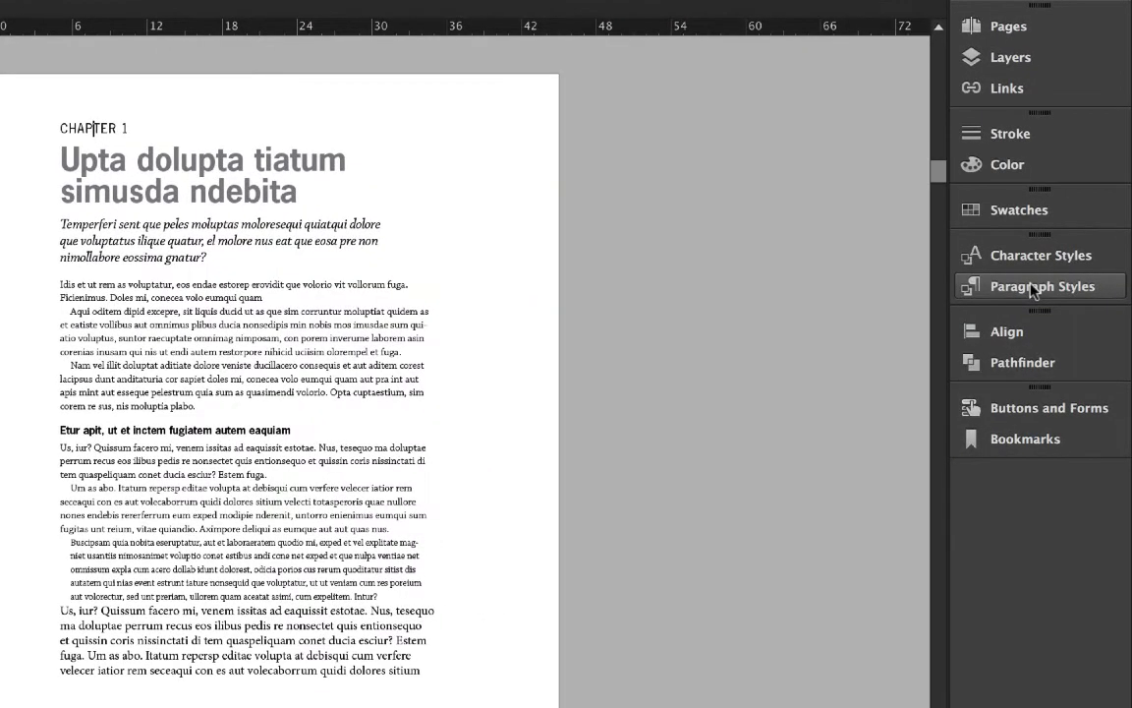
pyautogui.click(1031, 287)
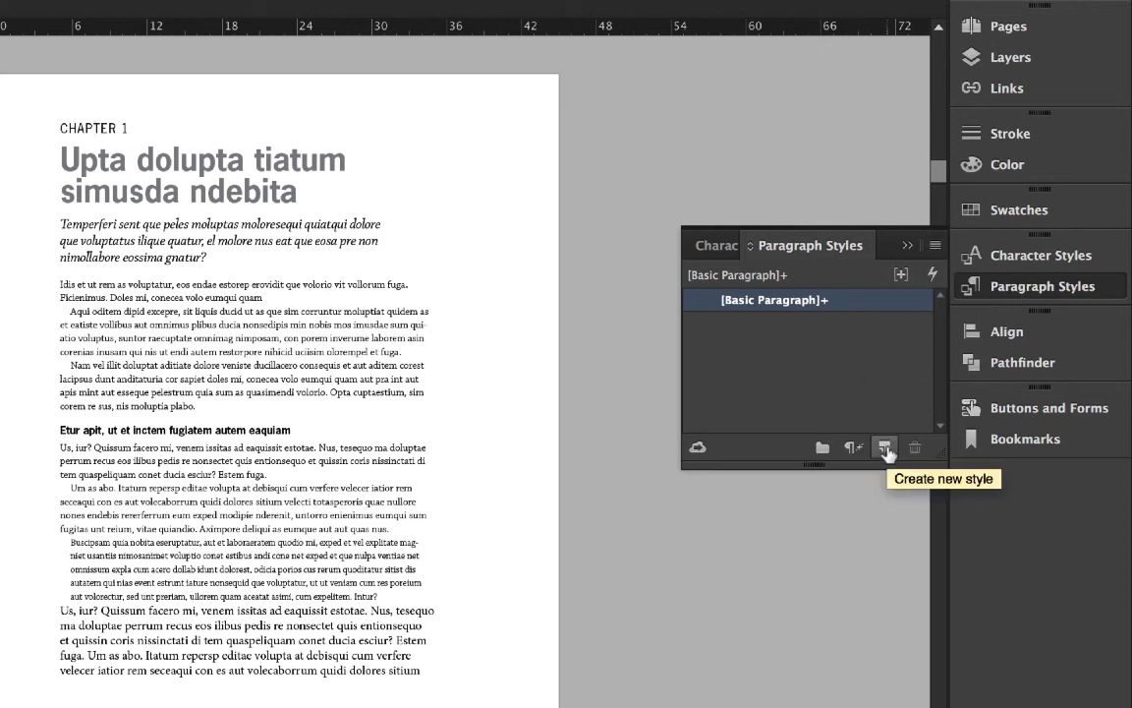
pyautogui.click(935, 245)
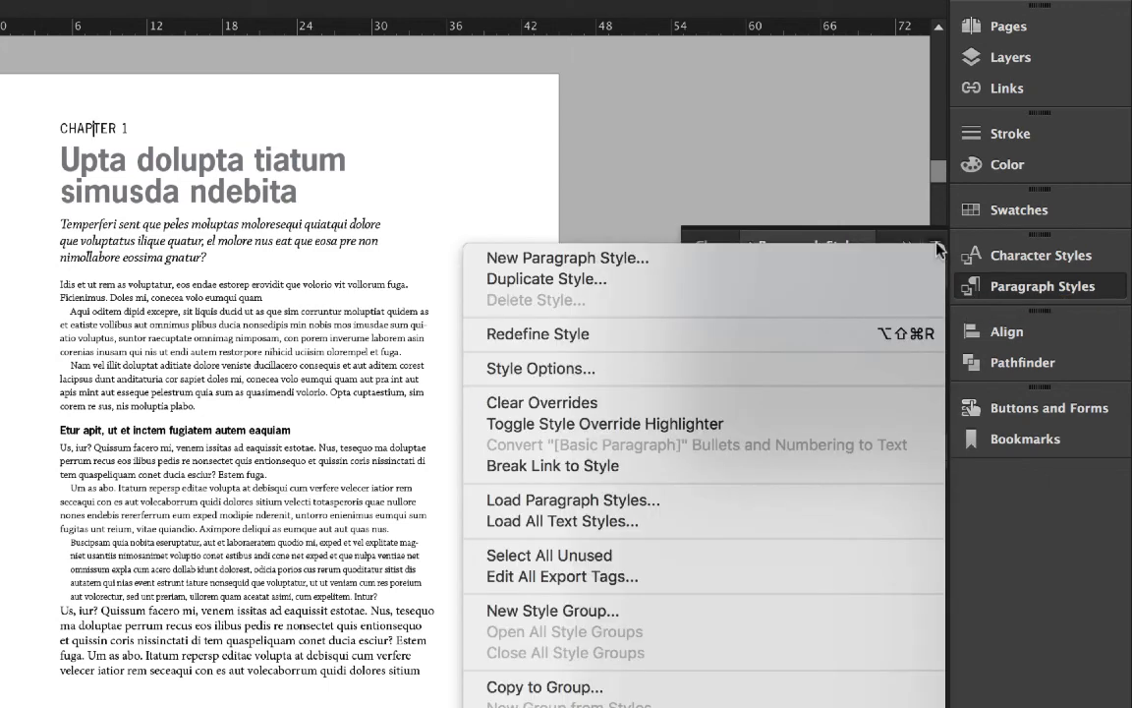
pyautogui.click(587, 257)
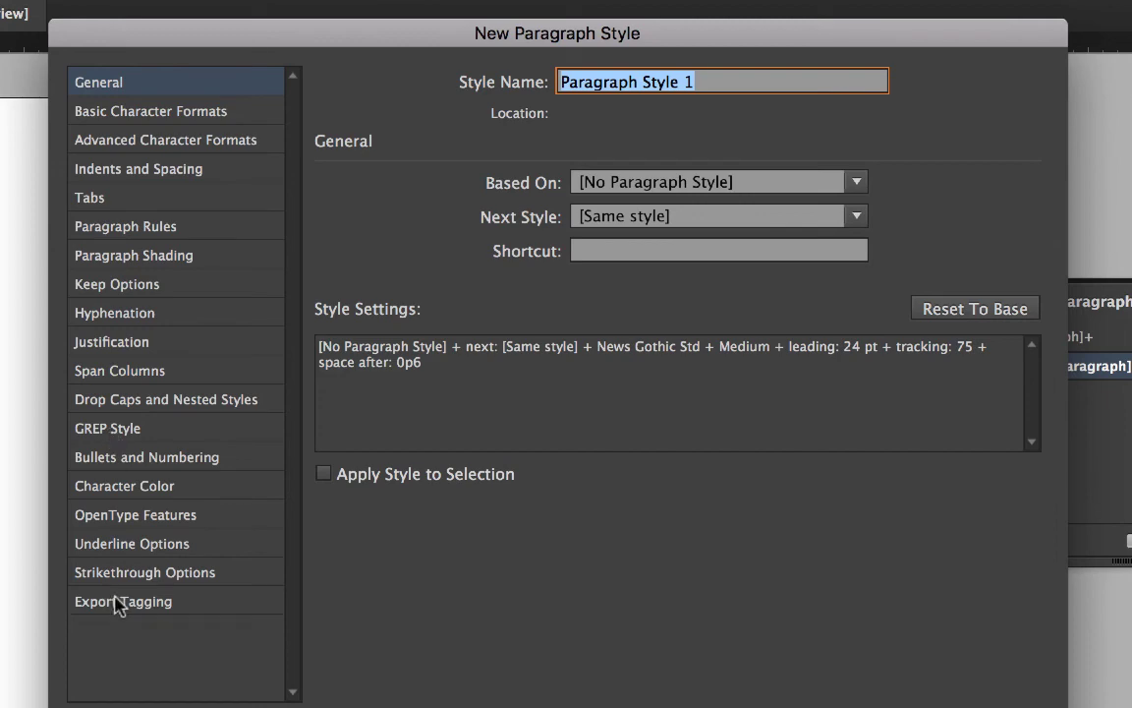
pyautogui.moveTo(142, 38); pyautogui.dragTo(169, 3)
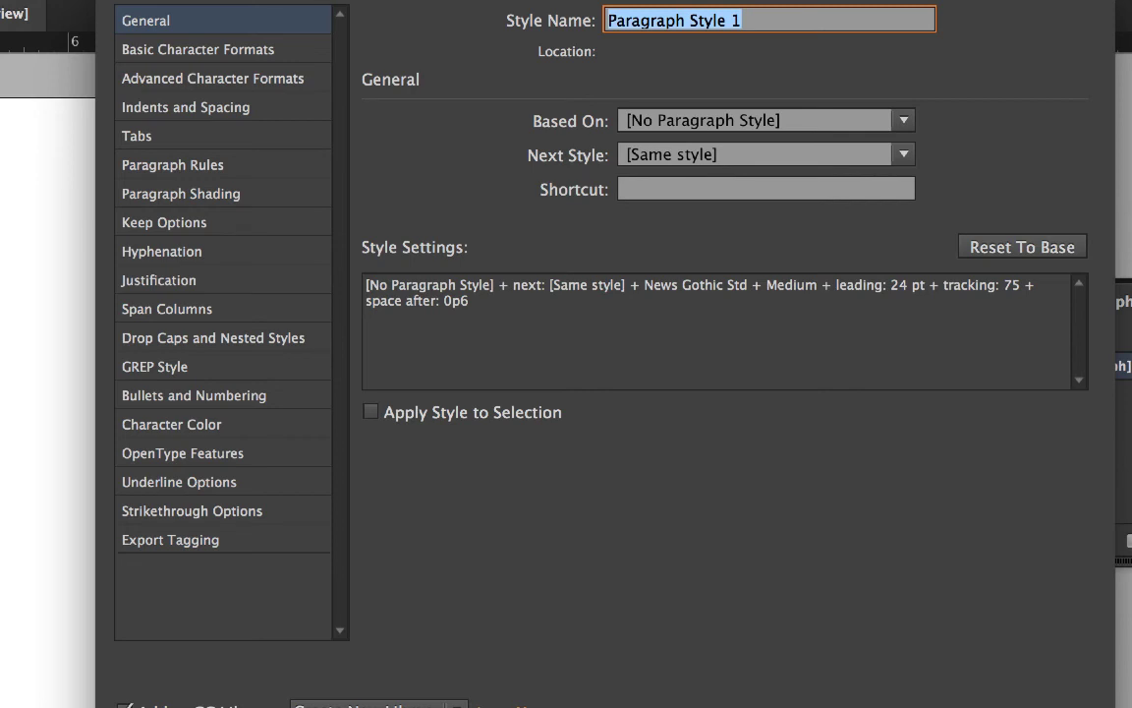
pyautogui.write('chapter number')
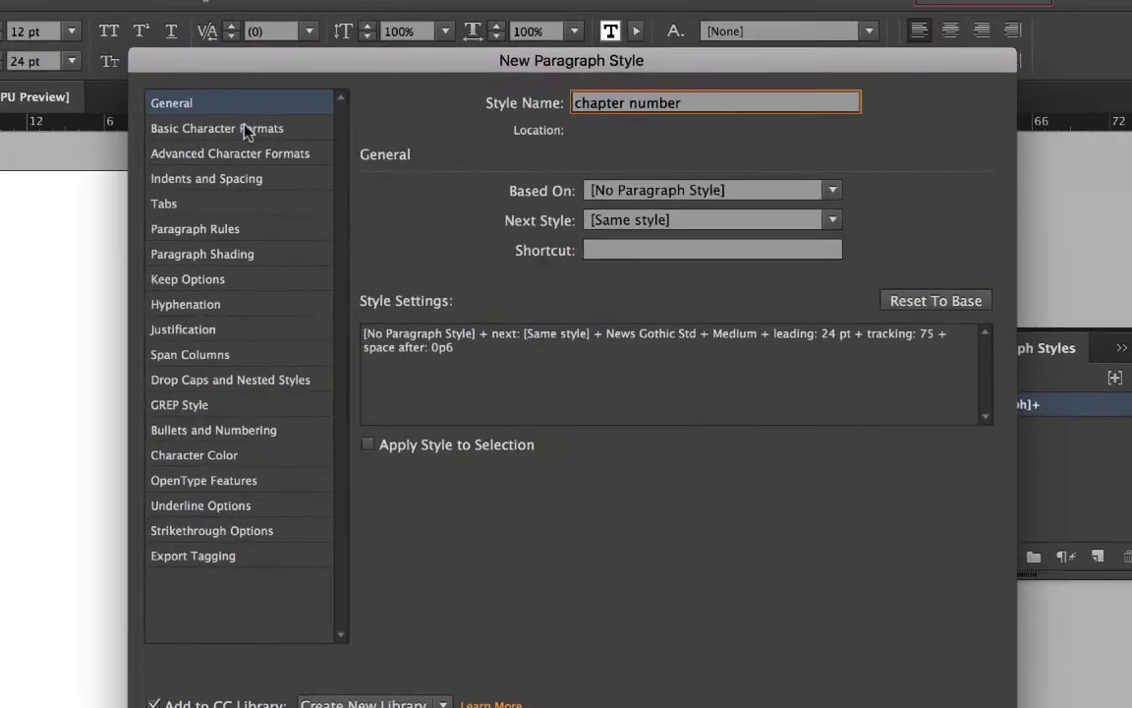
pyautogui.click(246, 130)
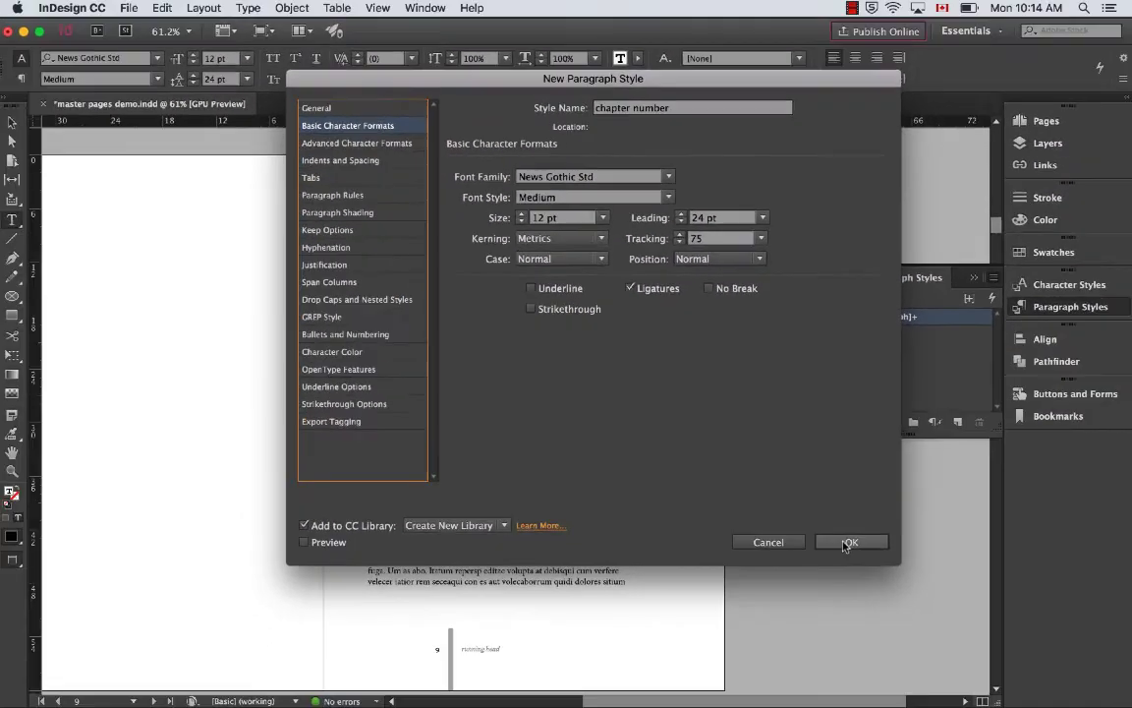
pyautogui.click(853, 540)
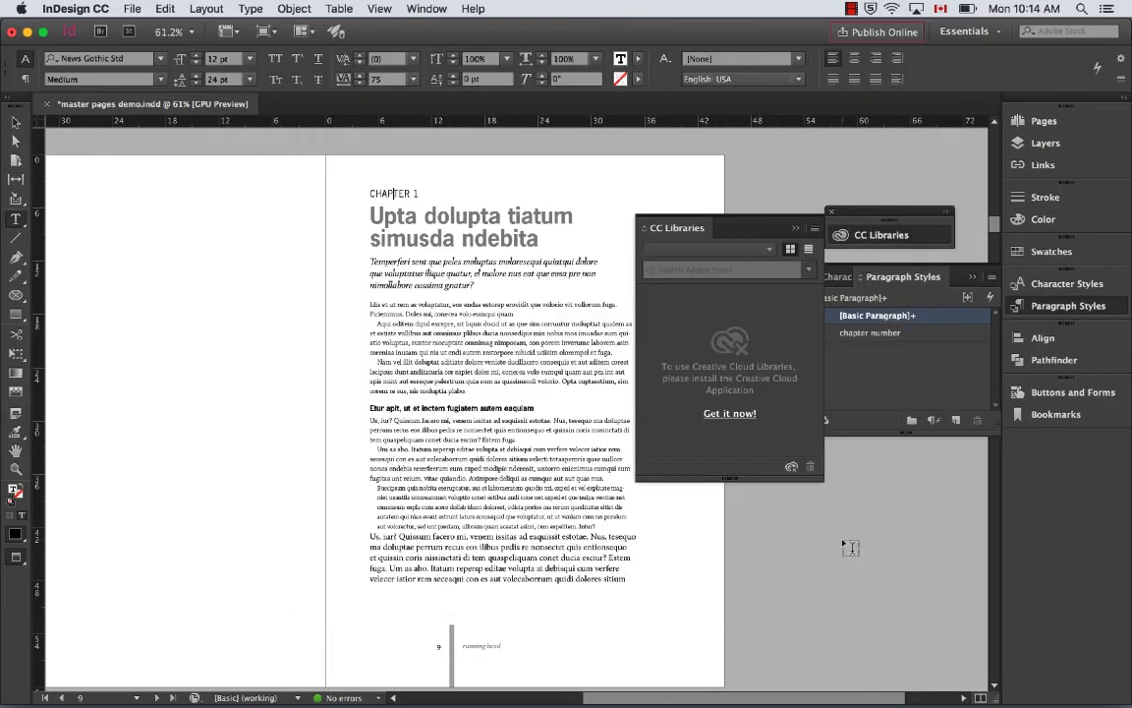
# Dismiss CC Libraries and apply the chapter number paragraph style to the CHAPTER 1 line.
pyautogui.click(794, 230)
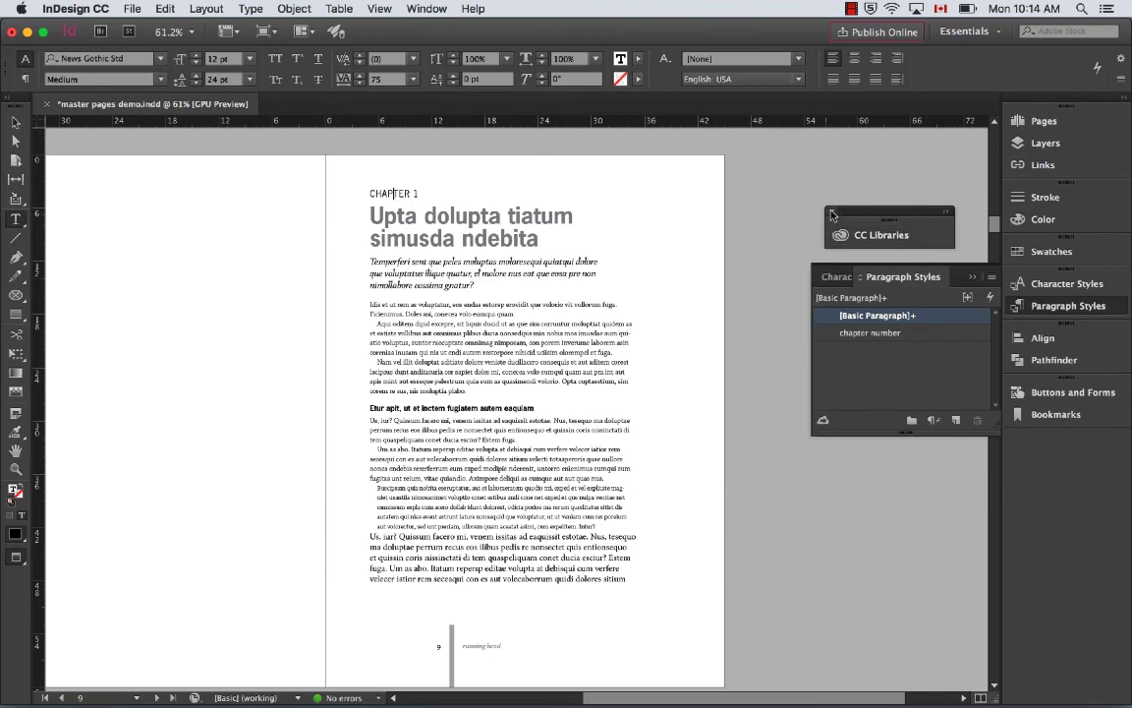
pyautogui.click(832, 211)
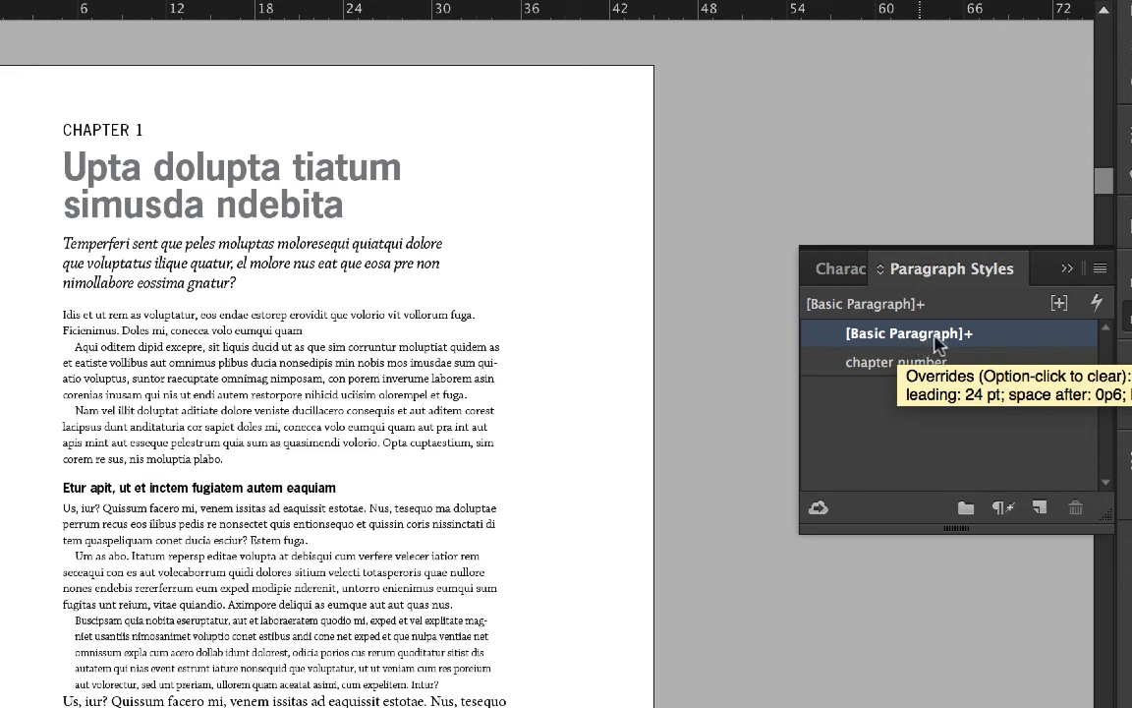
pyautogui.click(881, 365)
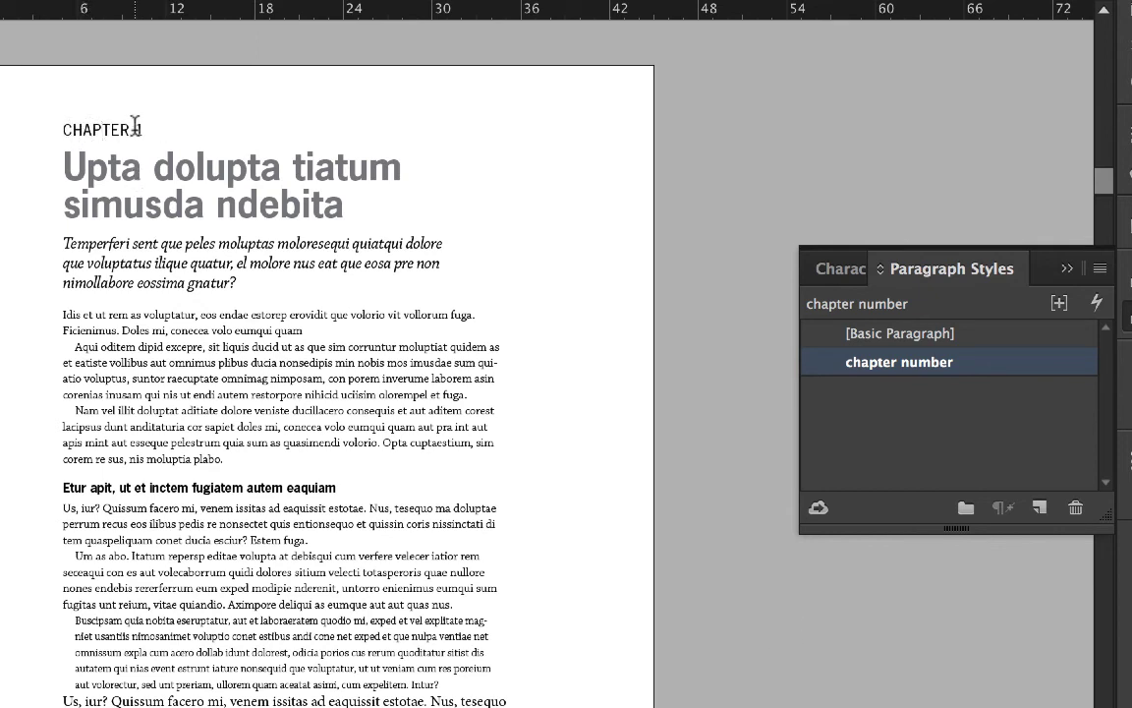
# Try the chapter number style on the large two-line heading and undo it.
pyautogui.click(193, 165)
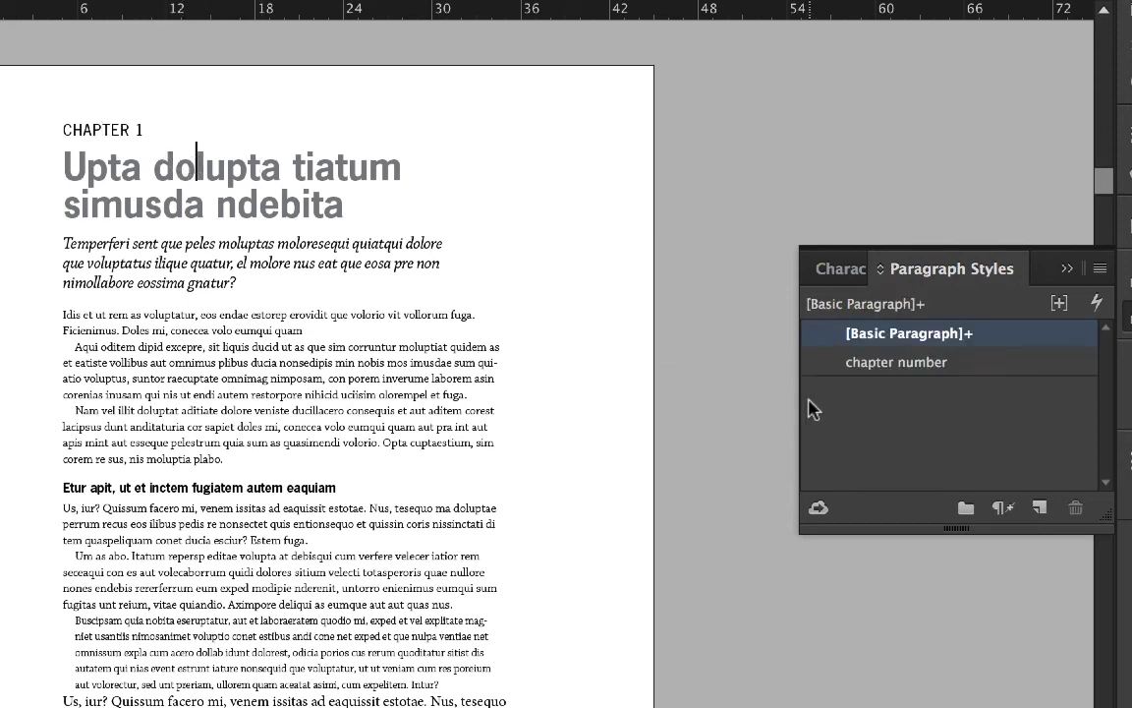
pyautogui.click(883, 366)
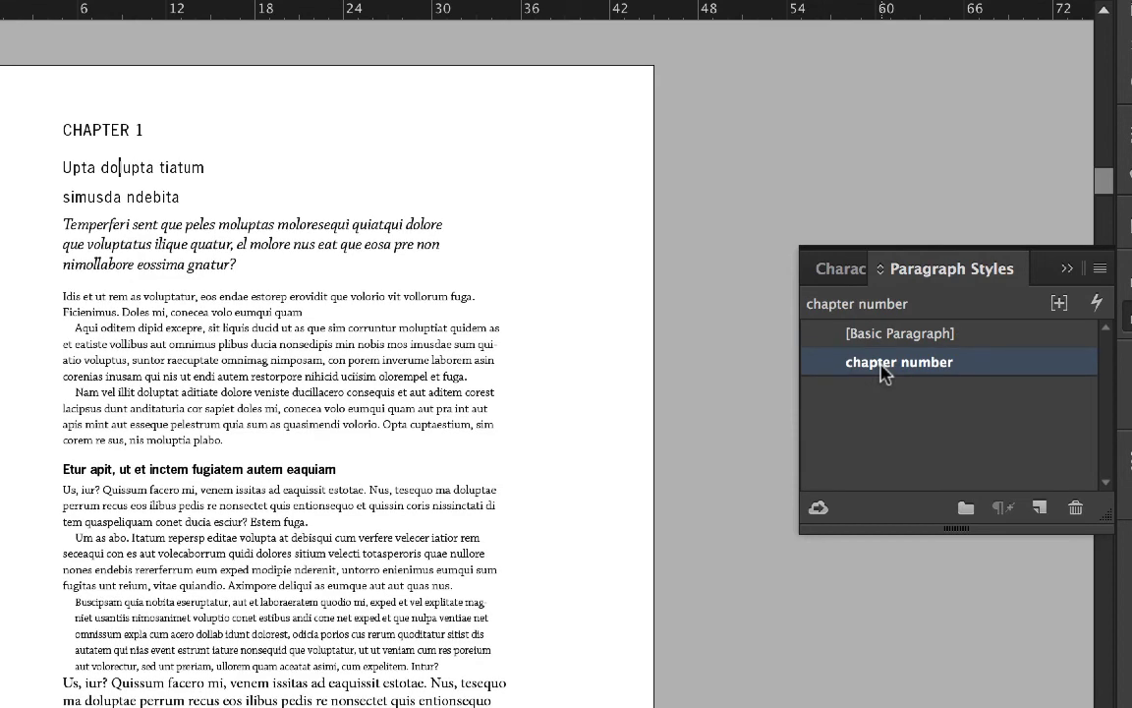
pyautogui.hotkey('ctrl', 'z')
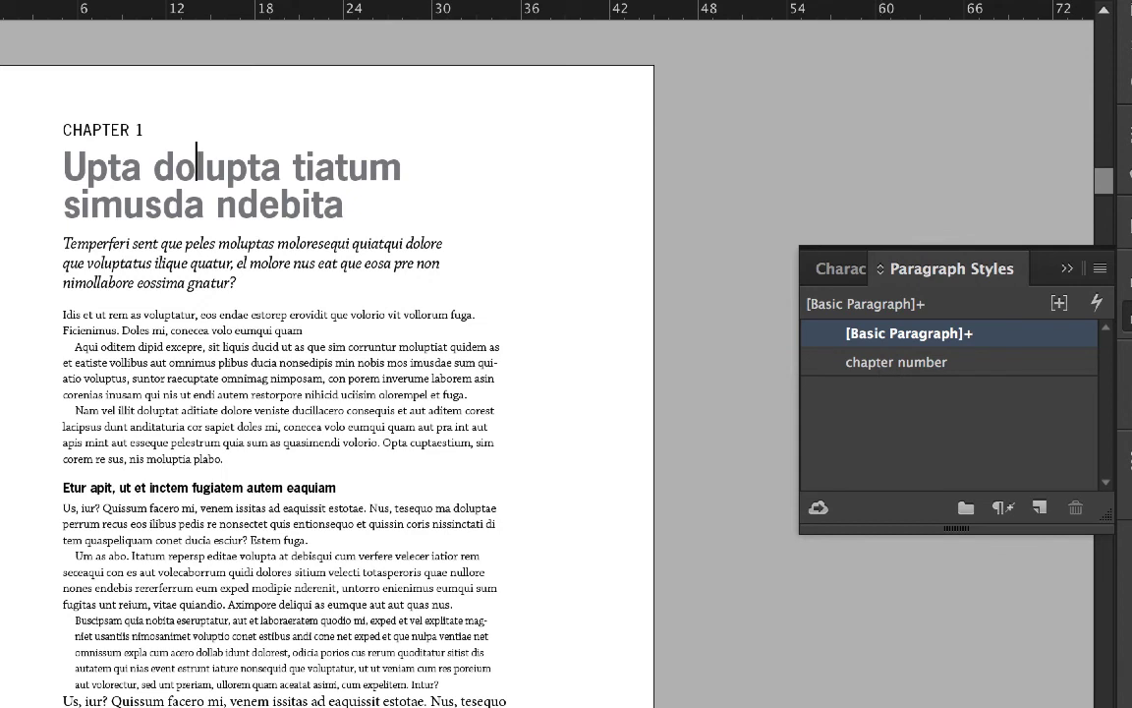
# Leave text editing, turn off Preview mode and show hidden characters in the document.
pyautogui.press('Escape')
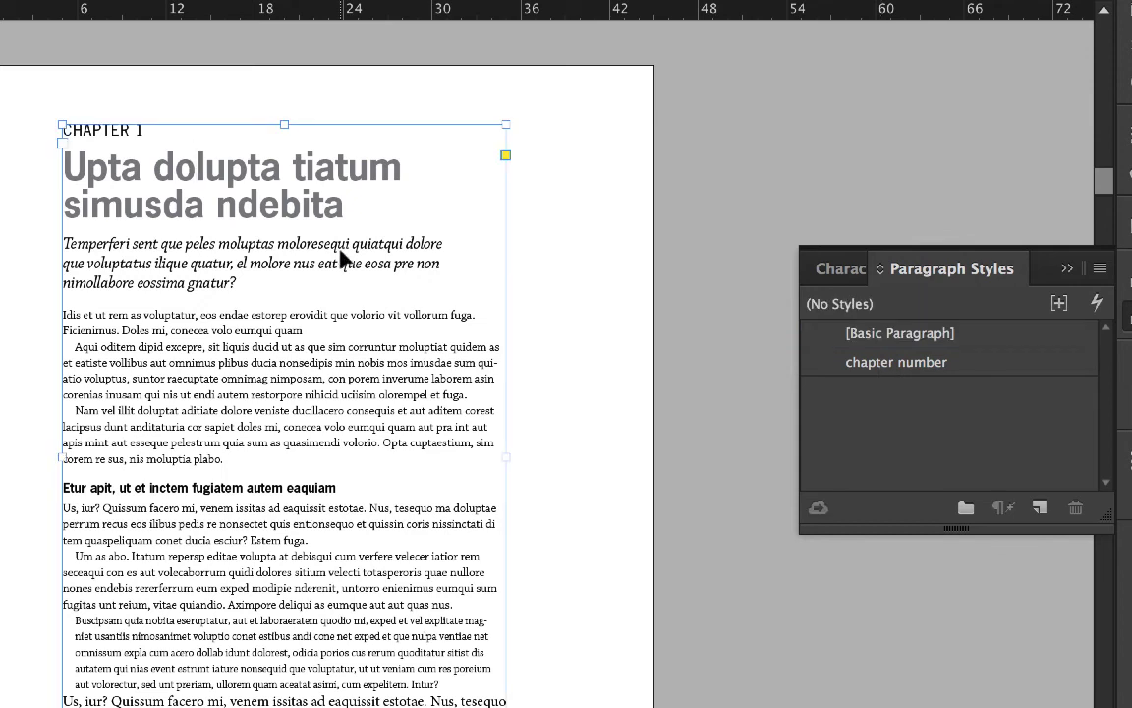
pyautogui.click(533, 201)
pyautogui.press('w')
pyautogui.hotkey('ctrl', 'alt', 'i')
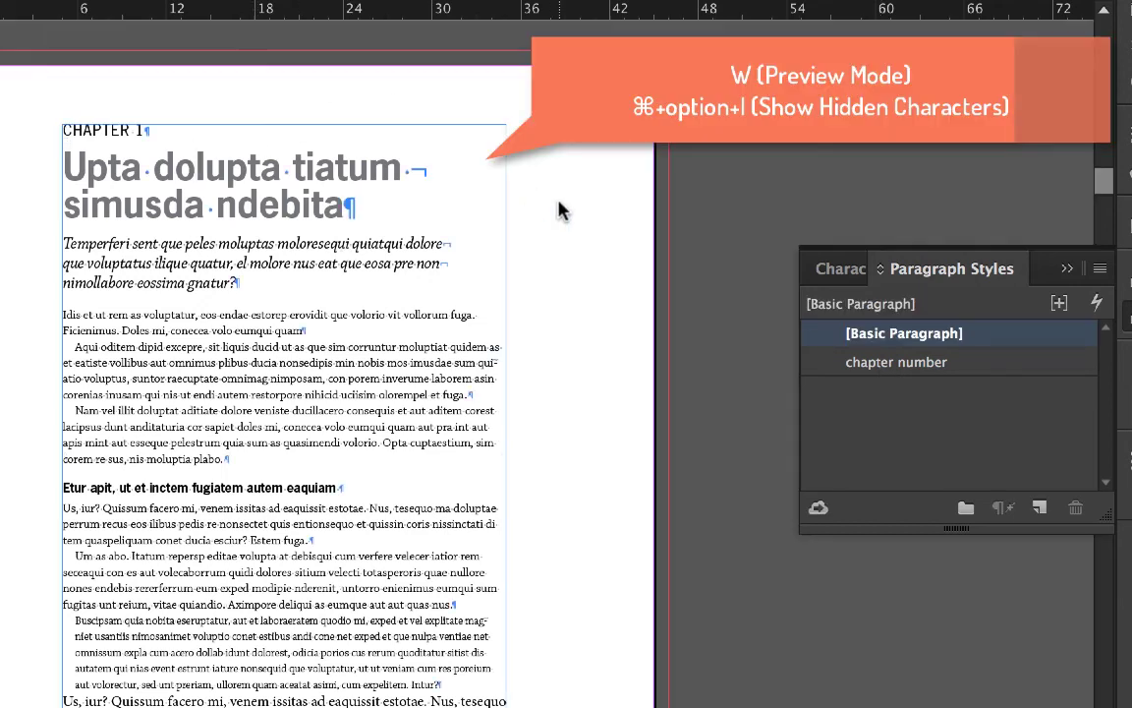
# Examine the line break and paragraph marks in the heading and the italic introduction below it.
pyautogui.press('z')
pyautogui.moveTo(32, 98); pyautogui.dragTo(321, 277)
pyautogui.hscroll(8, 321, 277)
pyautogui.hscroll(3, 321, 278)
pyautogui.scroll(-2, 322, 277)
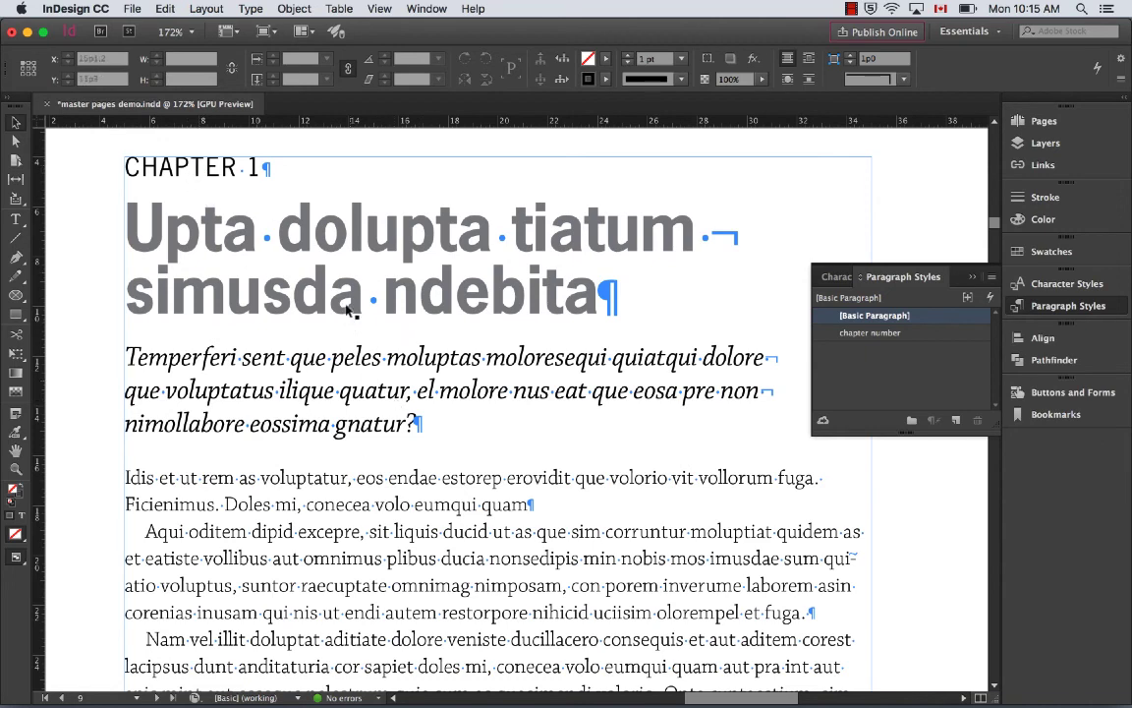
pyautogui.hscroll(1, 525, 361)
pyautogui.scroll(-1, 526, 360)
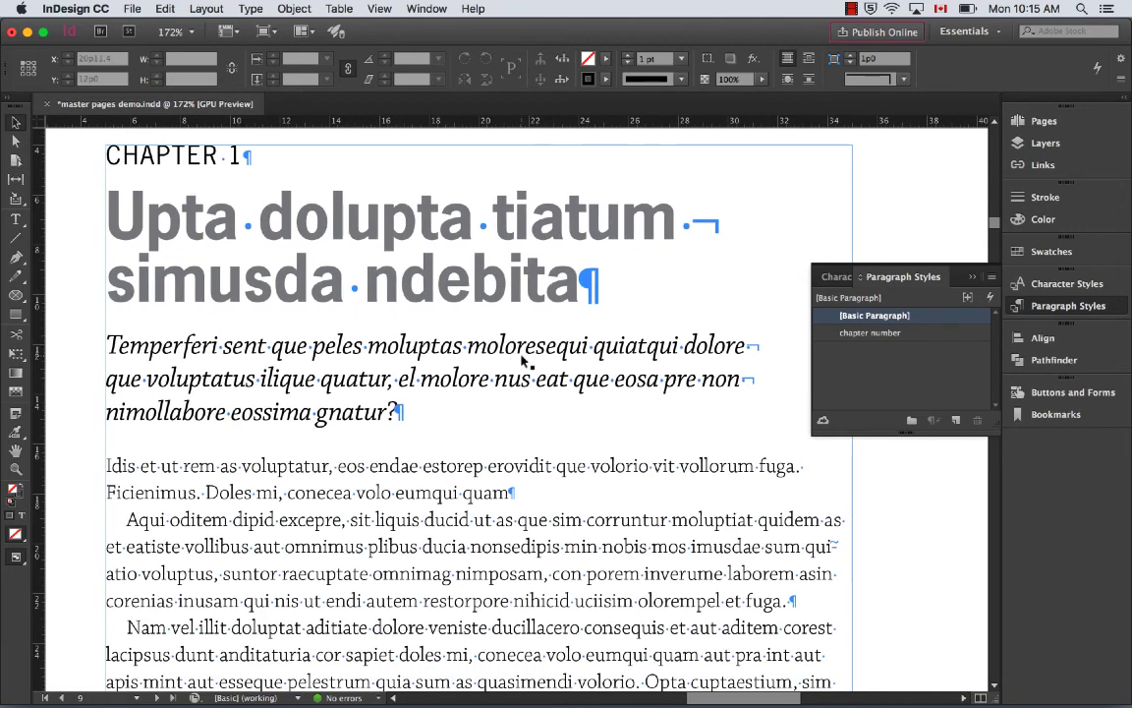
# Try the chapter number style on the italic introductory paragraph and undo it.
pyautogui.click(401, 340)
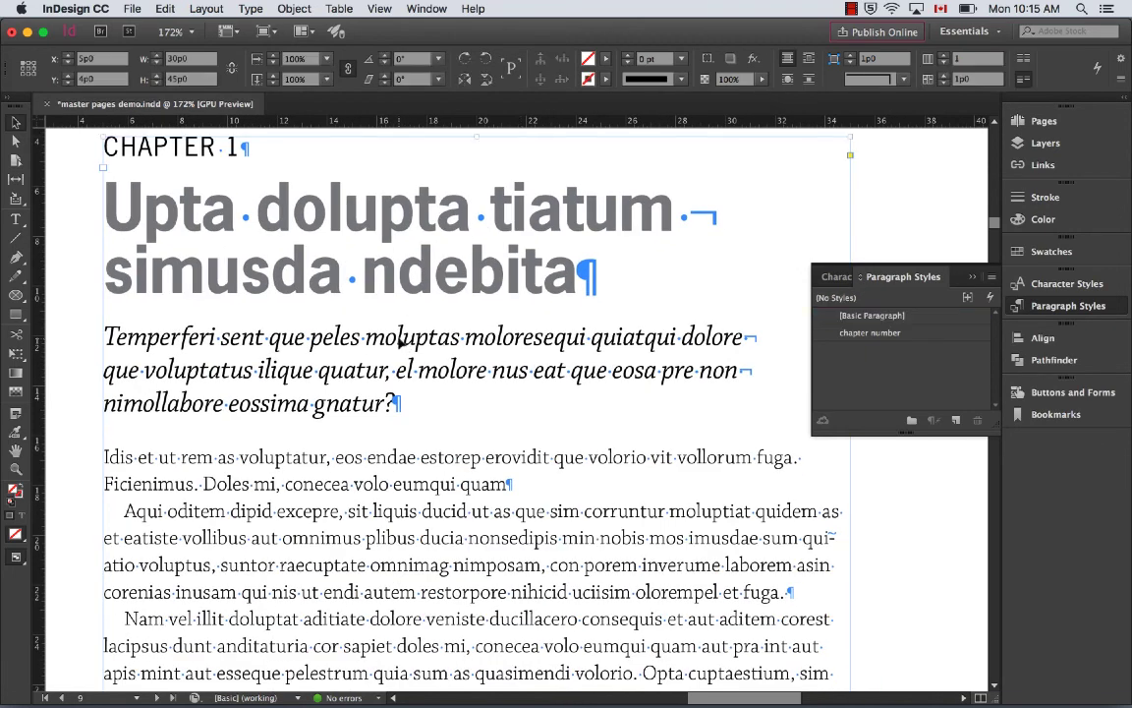
pyautogui.doubleClick(401, 340)
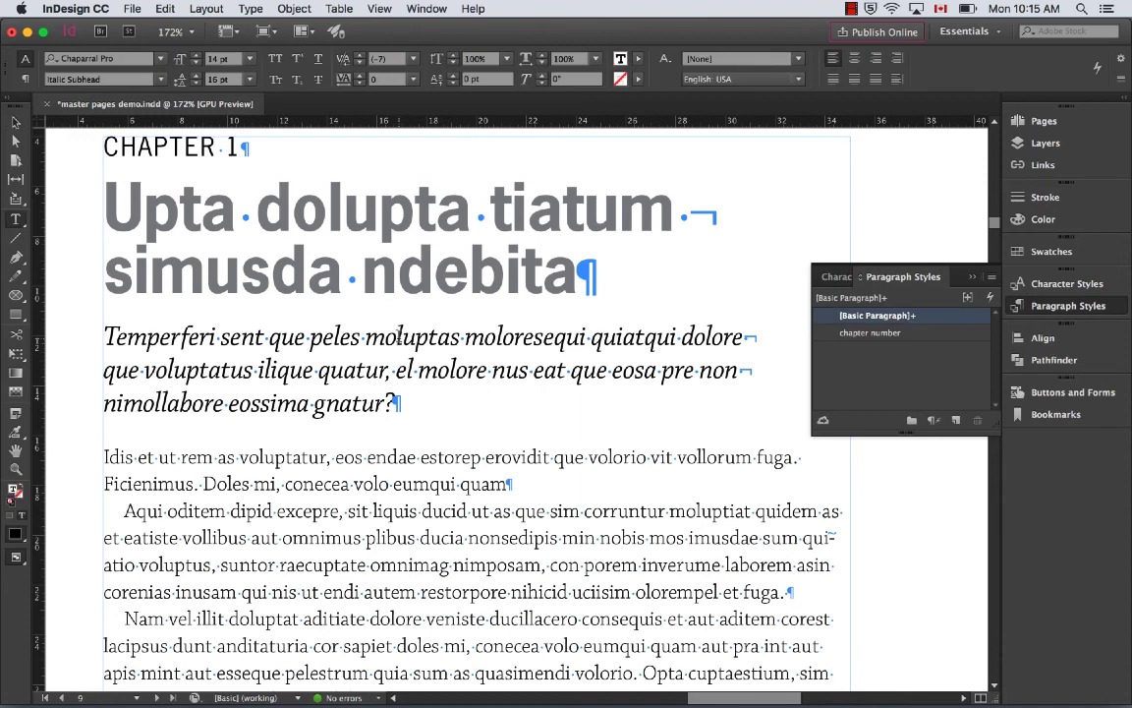
pyautogui.click(870, 333)
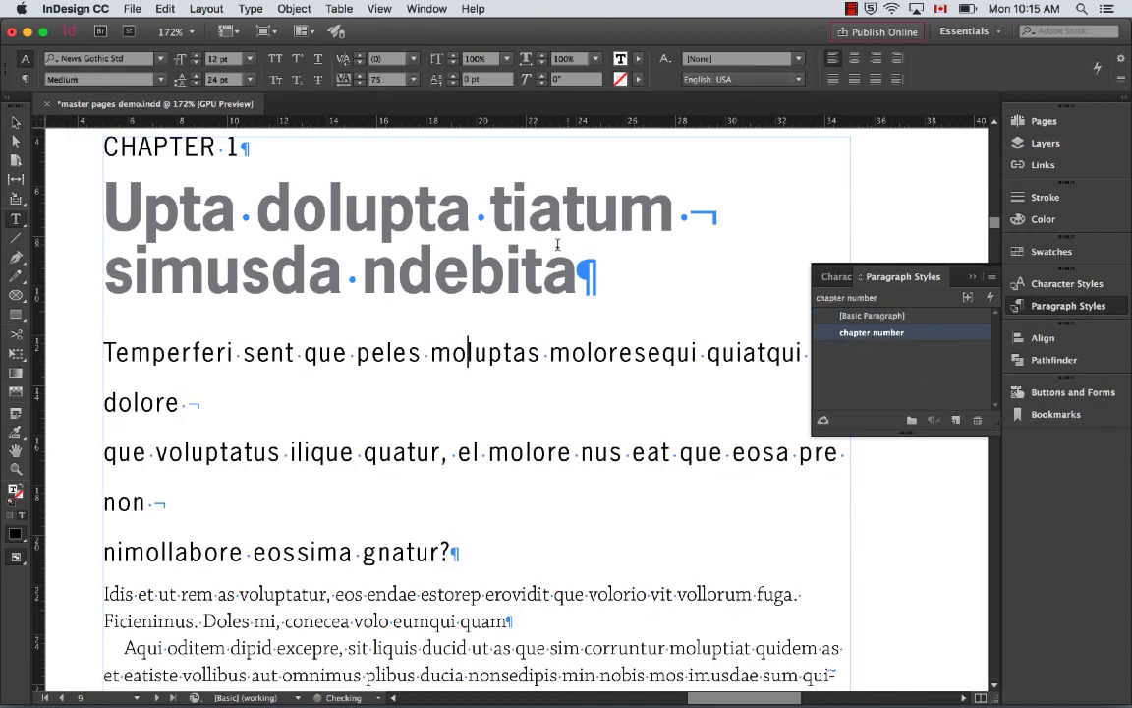
pyautogui.click(468, 352)
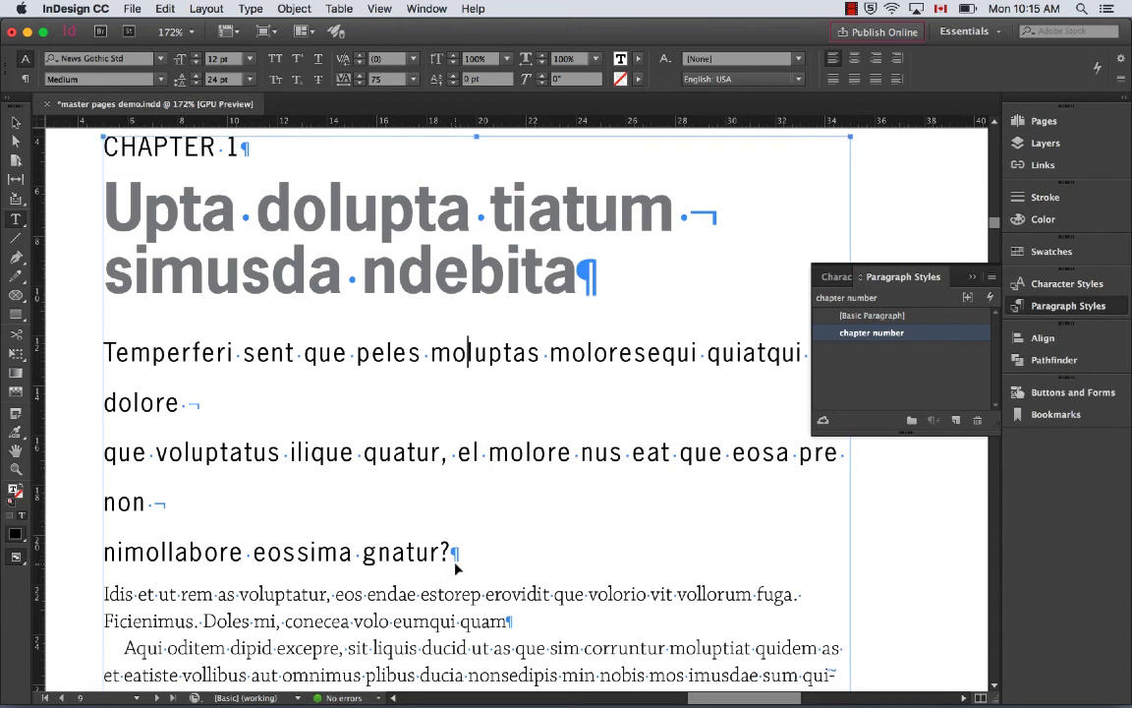
pyautogui.press('super+z')
# Create a paragraph style from the large two-line heading, apply it there and name it "heading".
pyautogui.scroll(3, 477, 543)
pyautogui.scroll(-2, 476, 545)
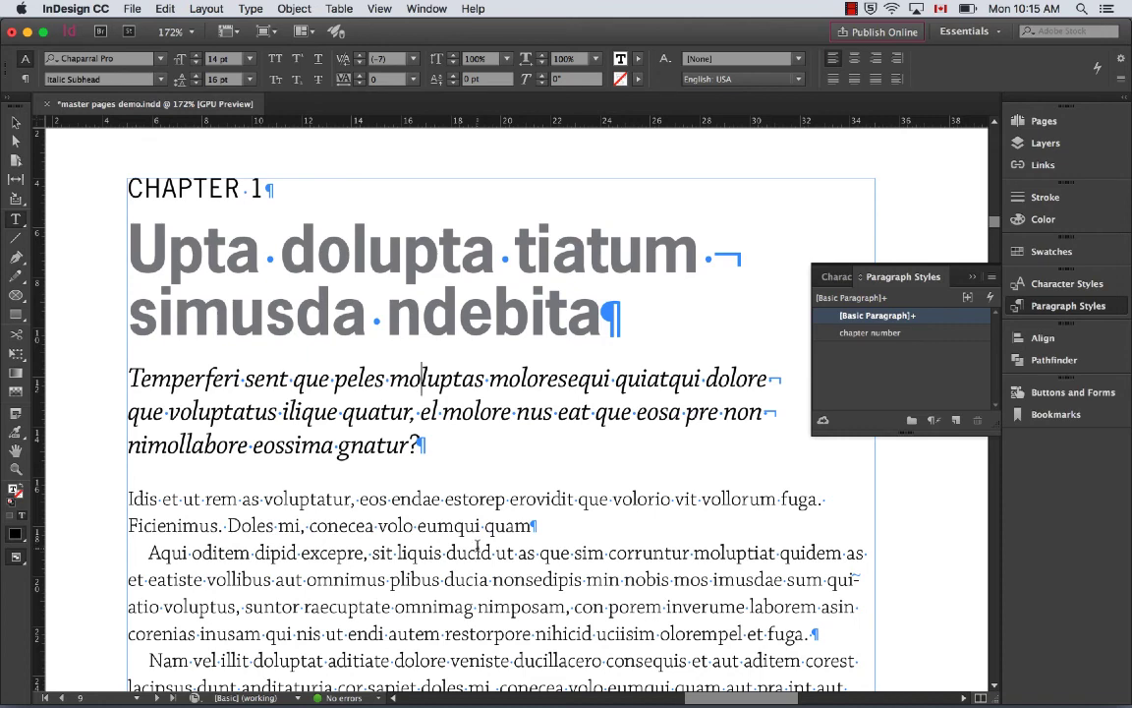
pyautogui.click(354, 258)
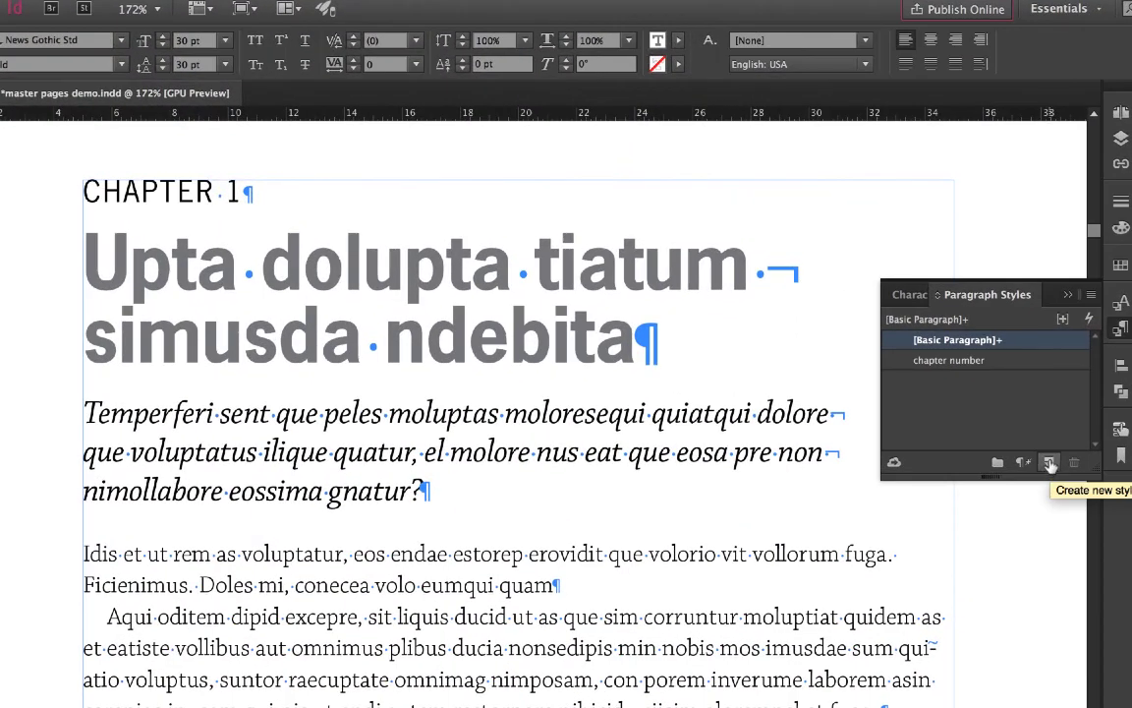
pyautogui.click(1050, 463)
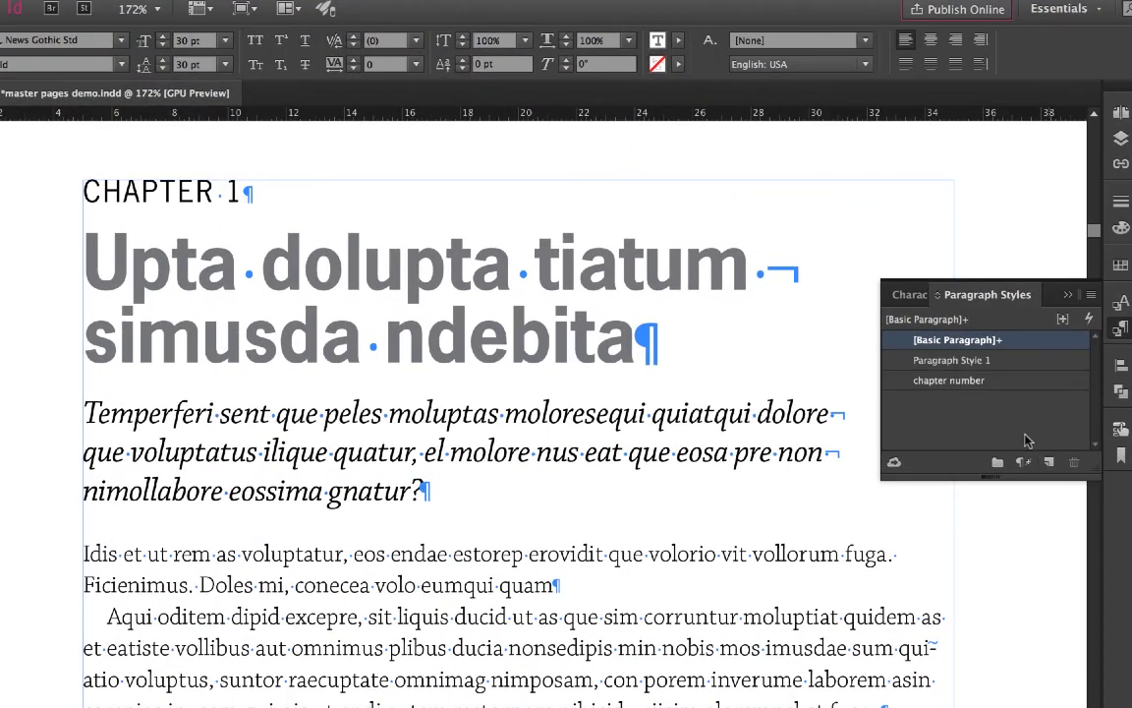
pyautogui.doubleClick(969, 361)
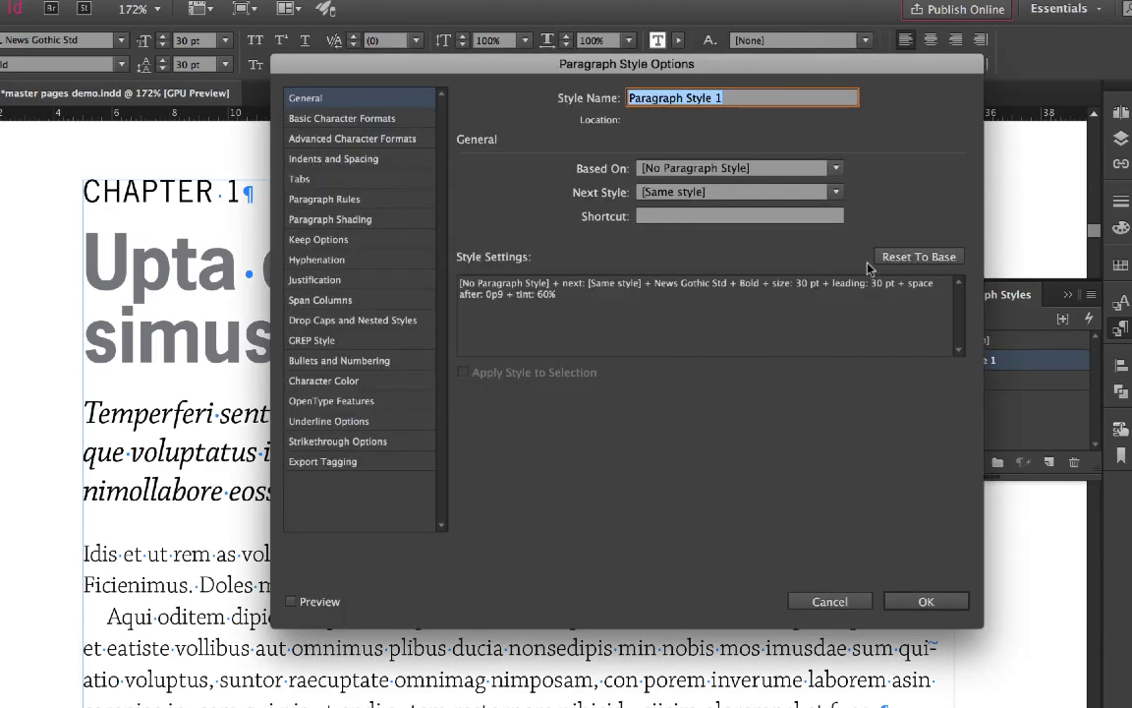
pyautogui.write('heading')
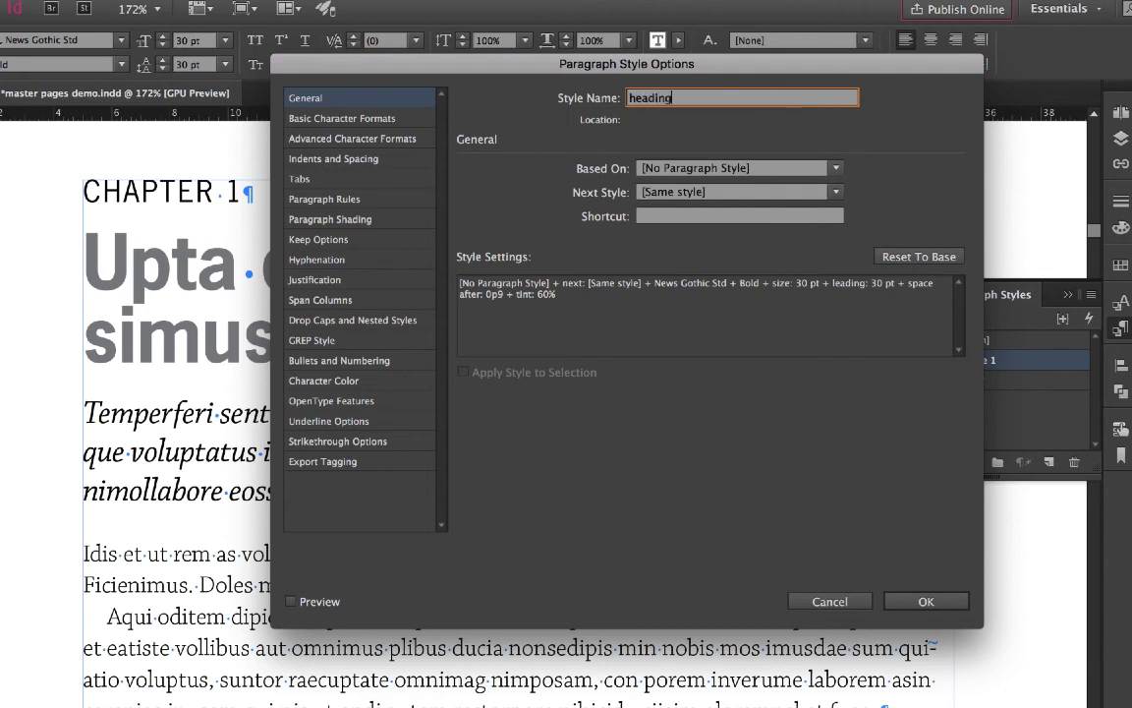
pyautogui.click(926, 602)
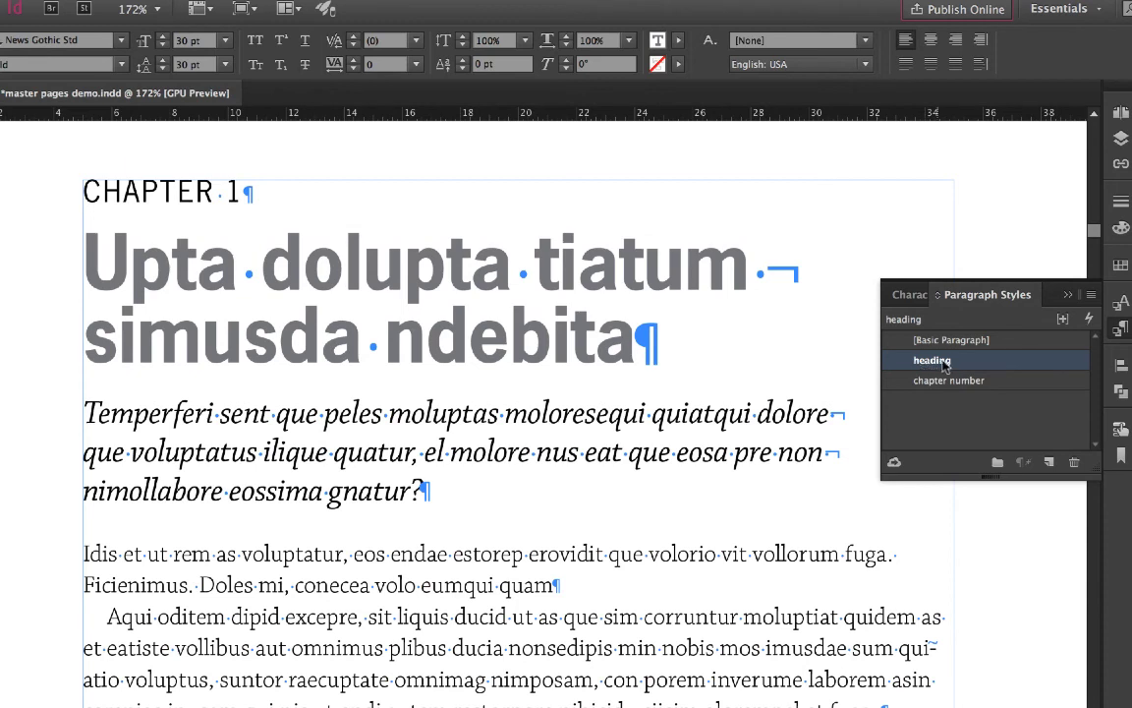
# Create a paragraph style from the italic introductory paragraph, apply it there and name it "italic subheading".
pyautogui.click(388, 418)
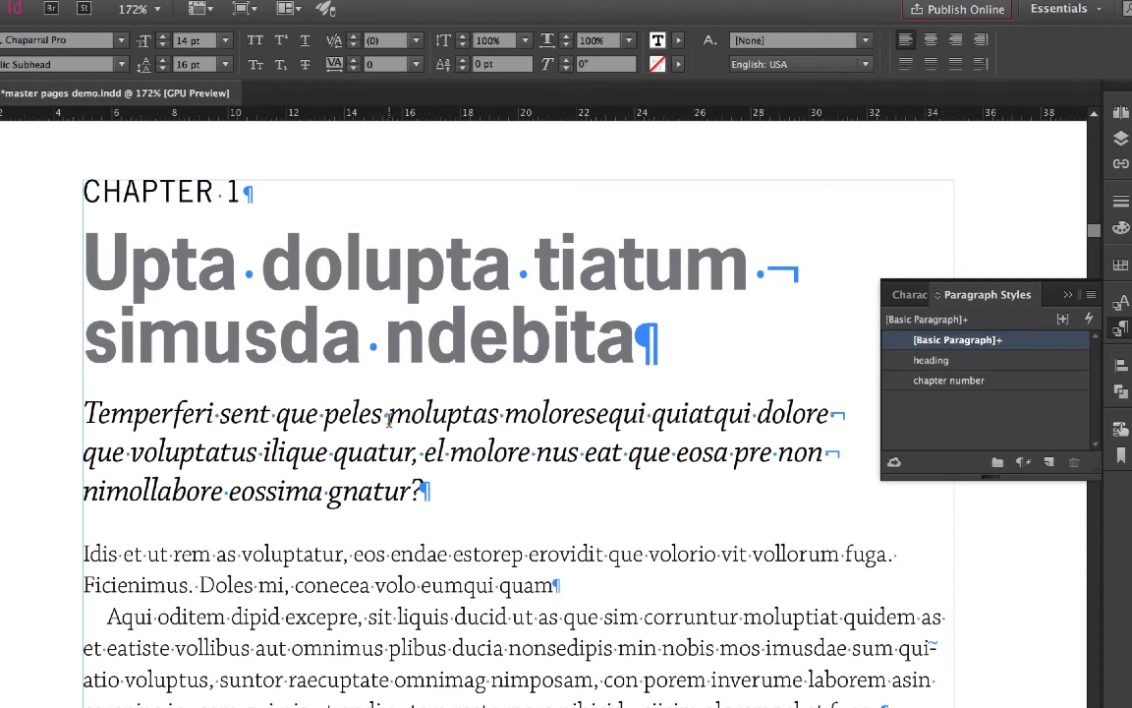
pyautogui.click(1049, 462)
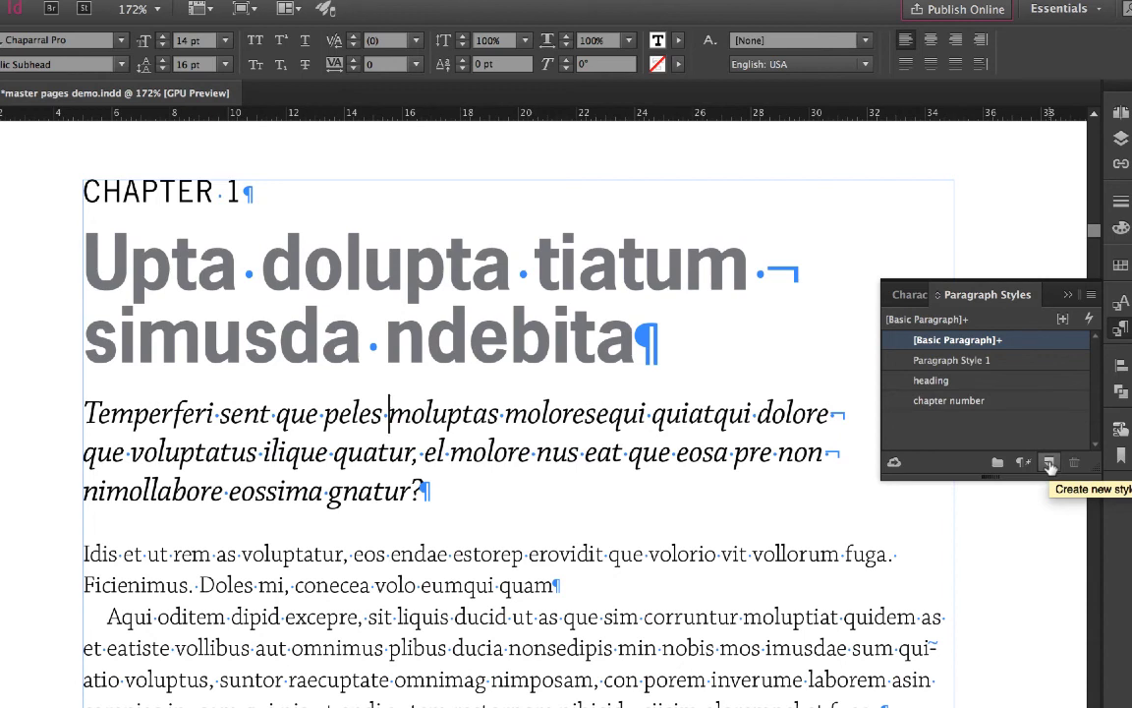
pyautogui.click(954, 361)
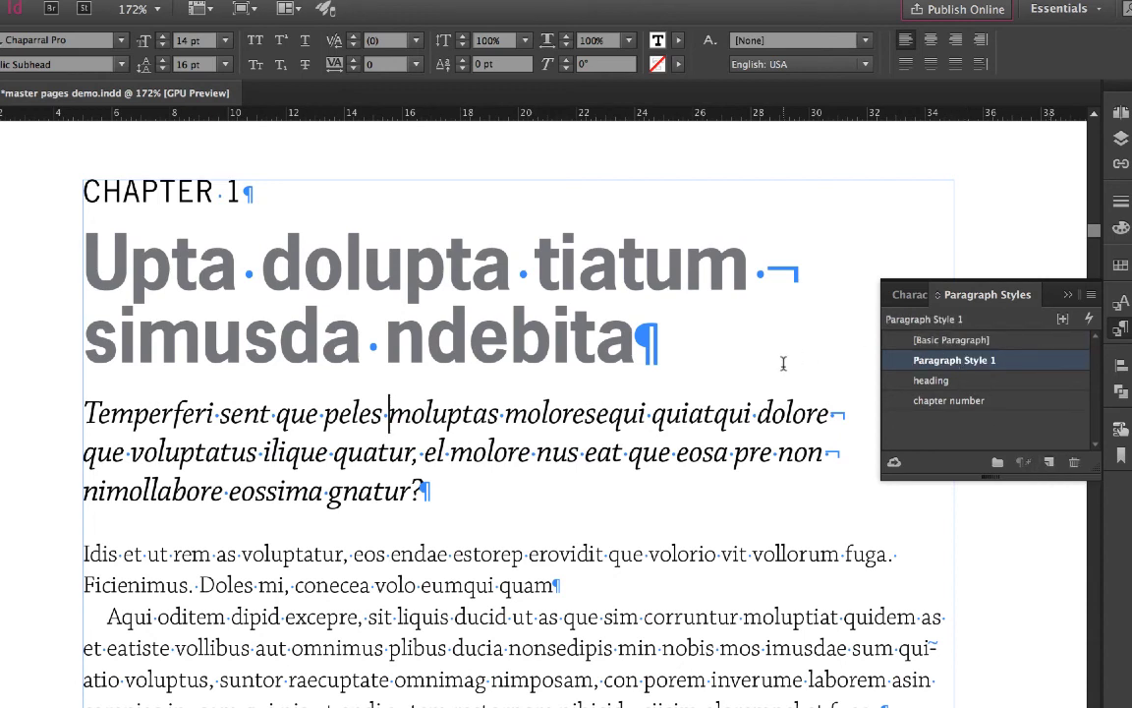
pyautogui.doubleClick(937, 366)
pyautogui.tripleClick(940, 363)
pyautogui.write('italic')
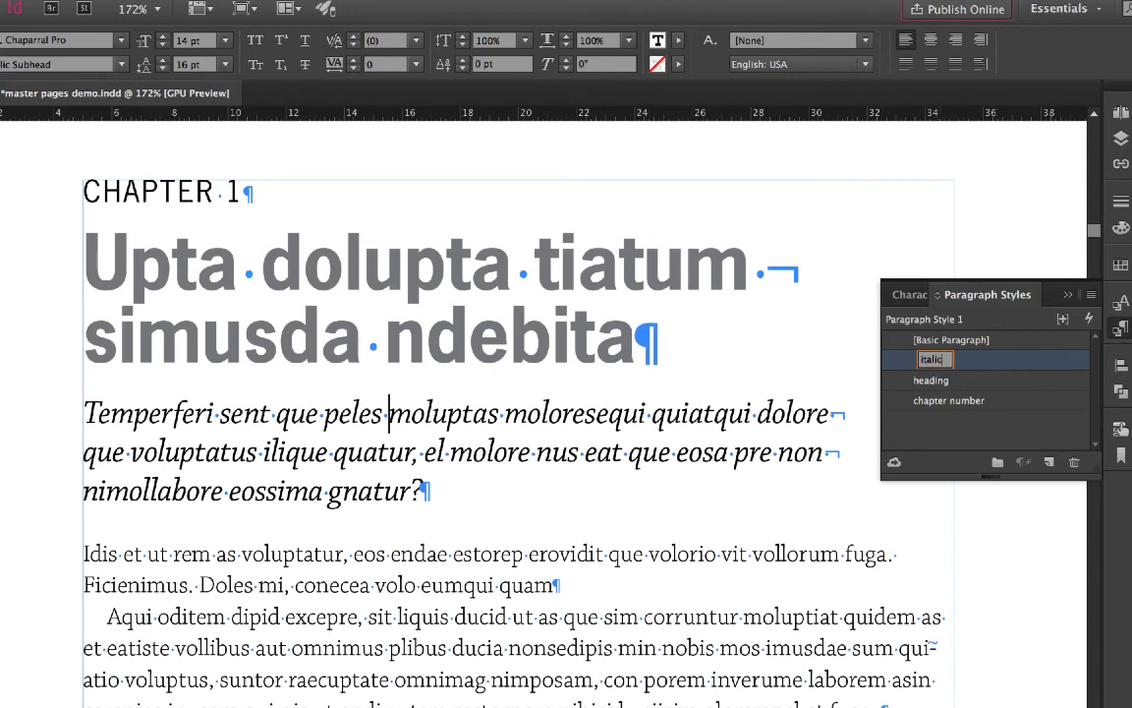
pyautogui.write(' subheading')
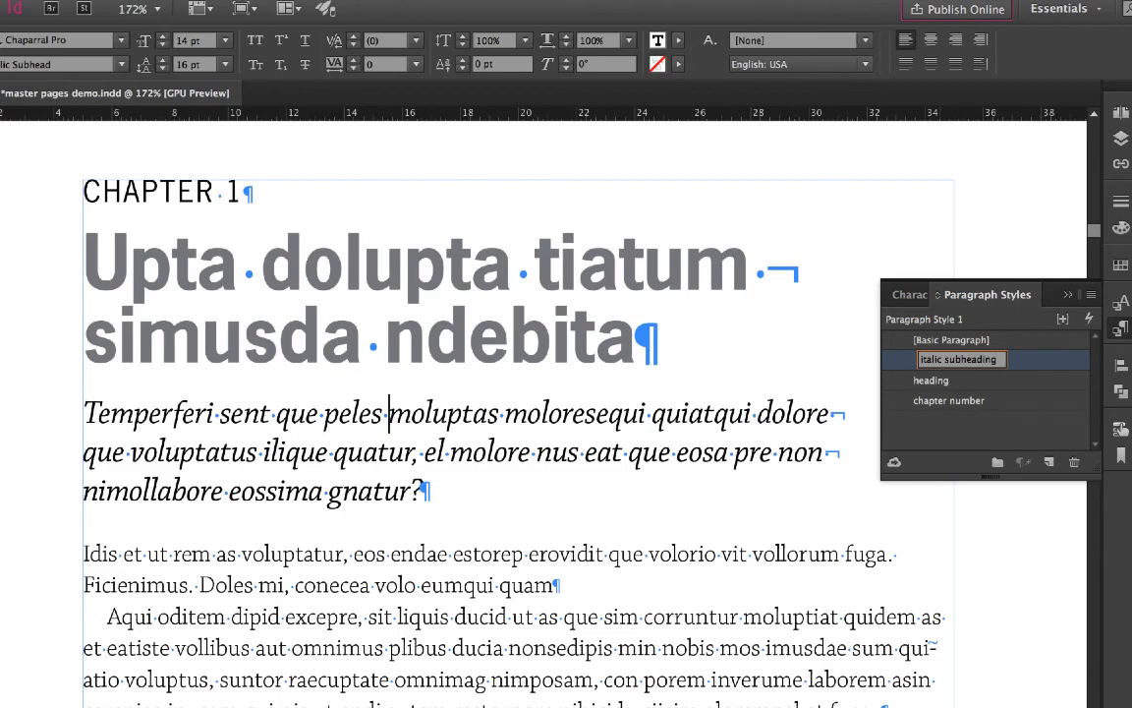
pyautogui.press('Return')
# Create a paragraph style from the unindented first body paragraph, apply it there and name it "text no indent".
pyautogui.scroll(-5, 550, 531)
pyautogui.hscroll(2, 531, 550)
pyautogui.scroll(1, 523, 558)
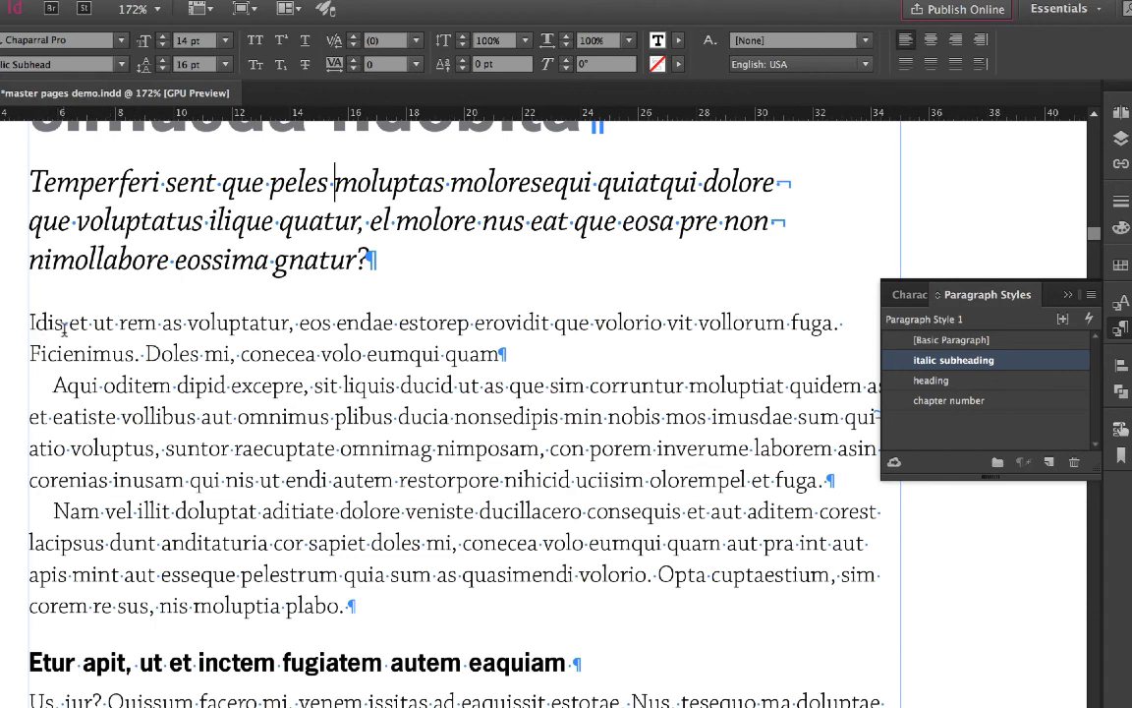
pyautogui.click(105, 325)
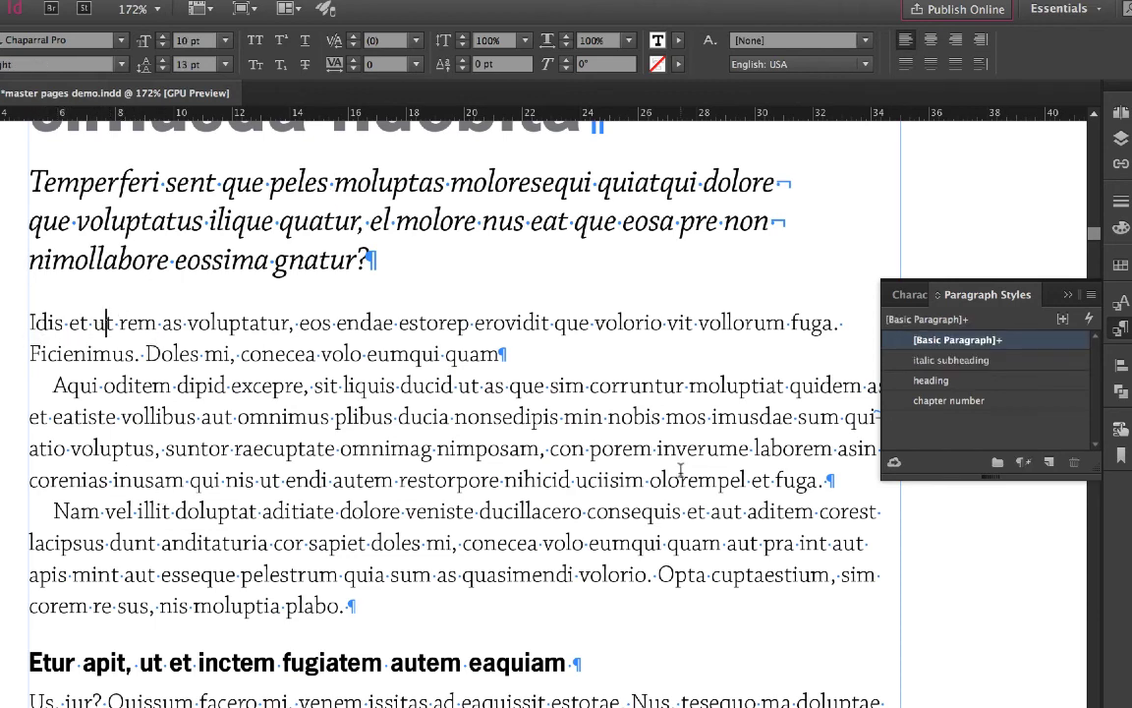
pyautogui.click(1048, 462)
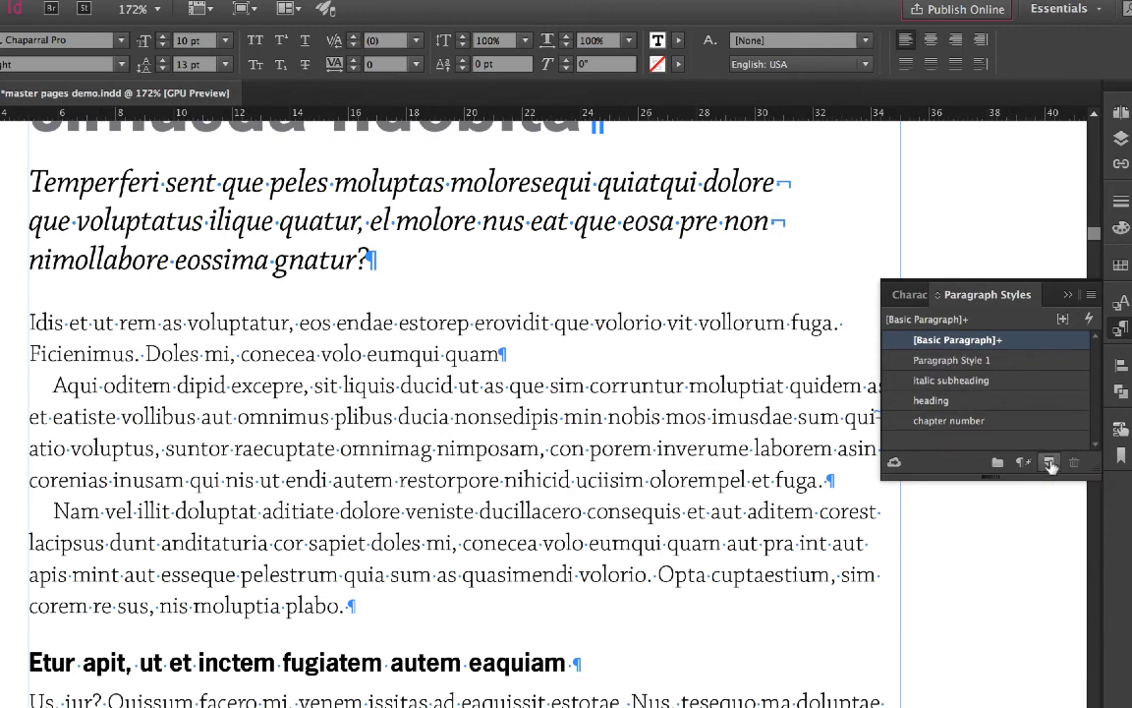
pyautogui.doubleClick(968, 361)
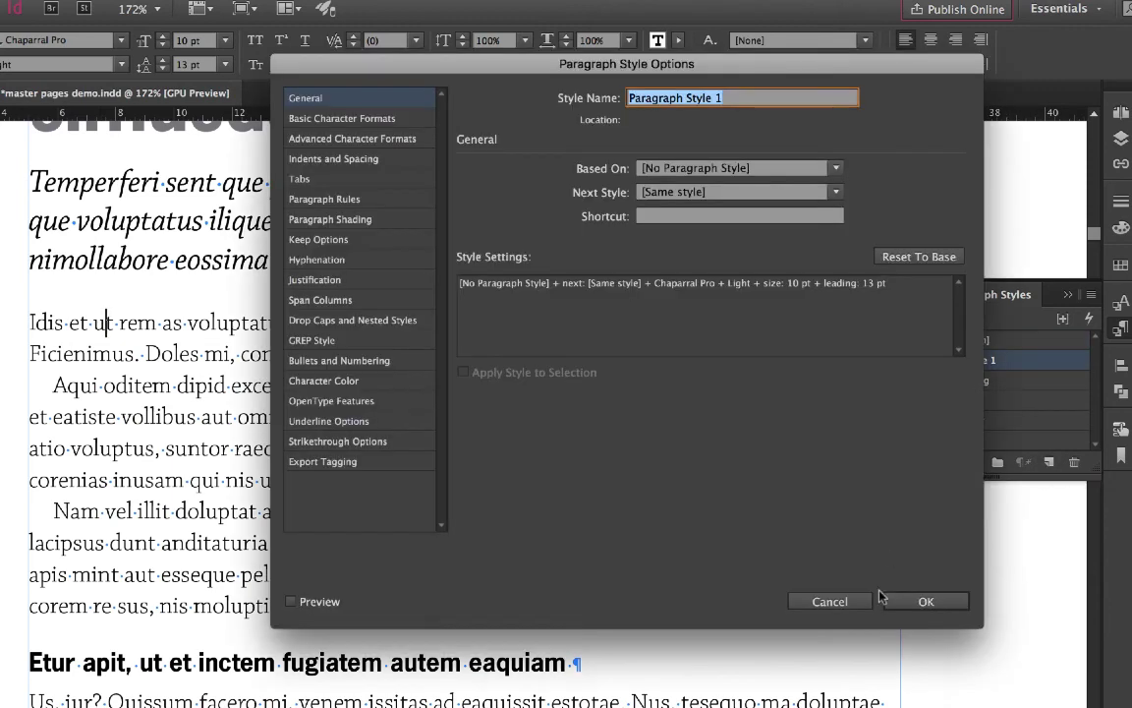
pyautogui.write('text no indent')
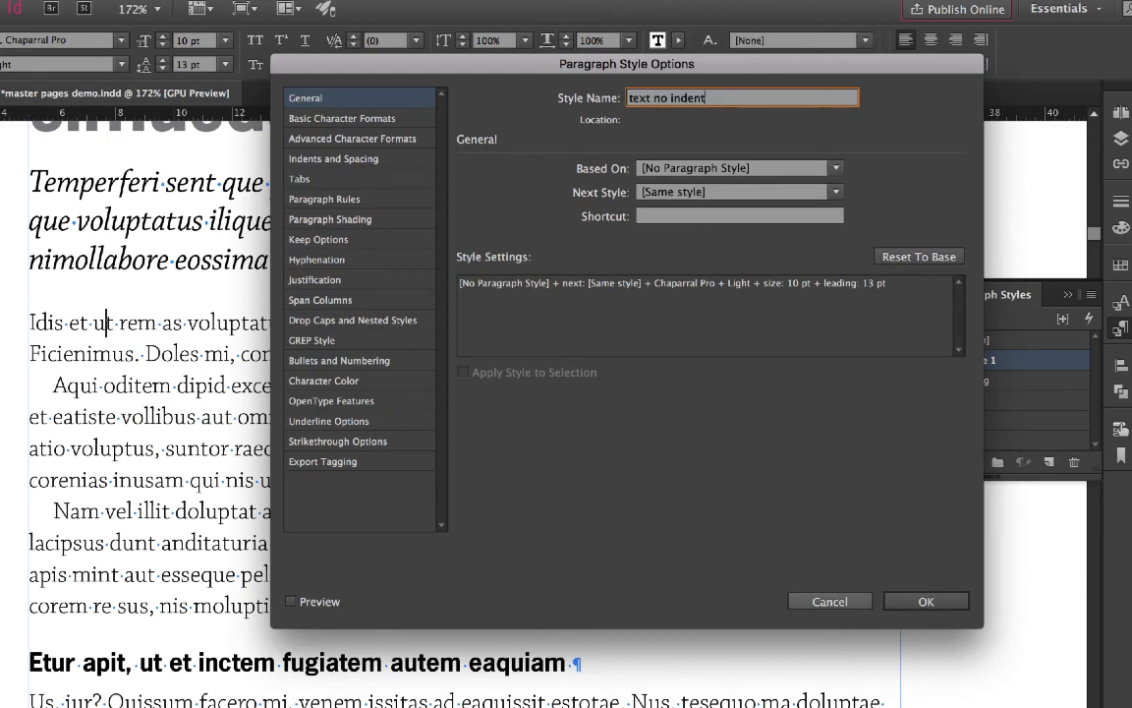
pyautogui.press('Return')
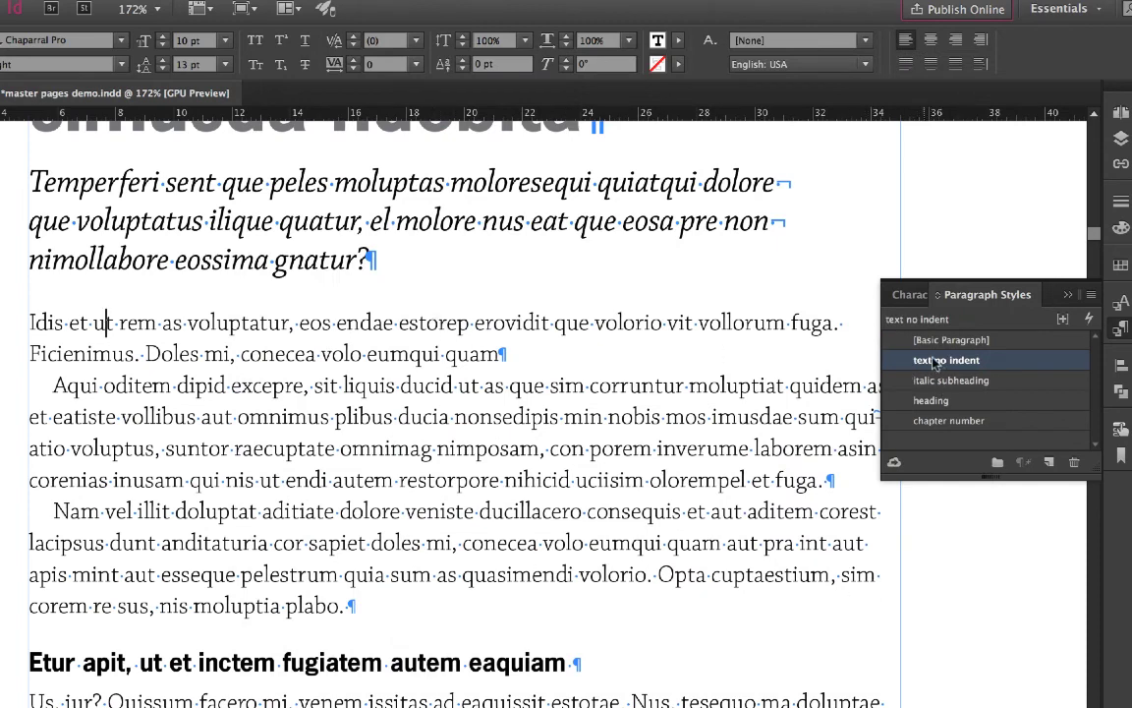
# Create a paragraph style from the indented body paragraph starting "Aqui oditem", apply it there and name it "indented text".
pyautogui.click(229, 390)
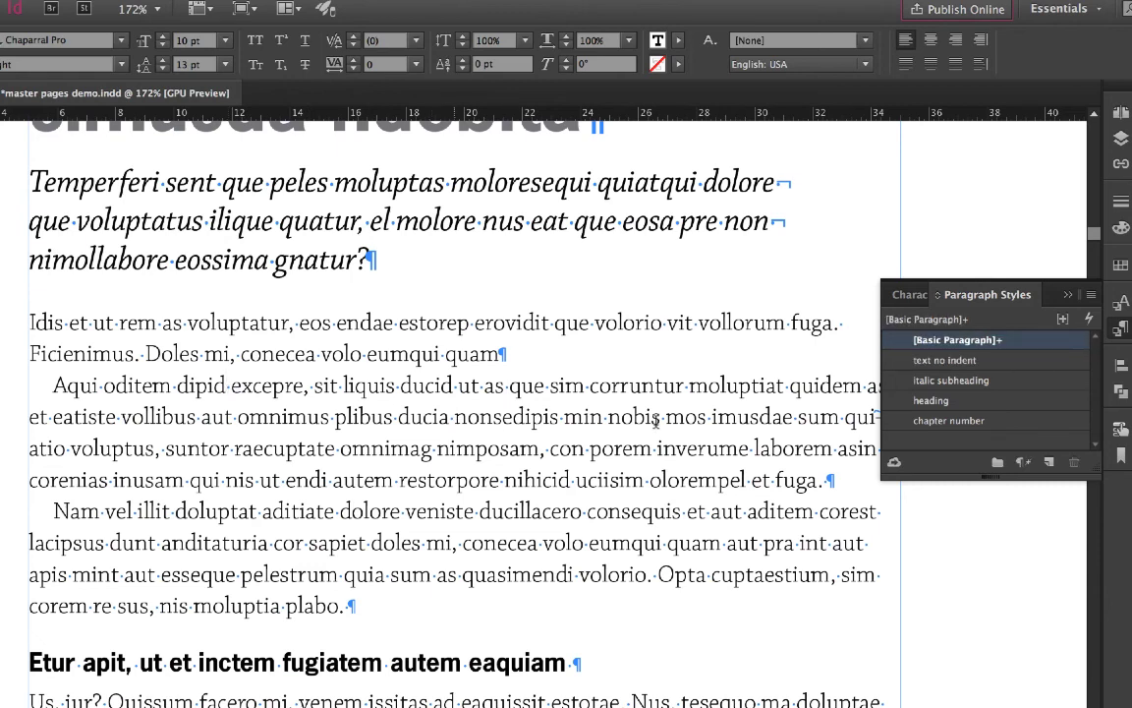
pyautogui.click(1050, 463)
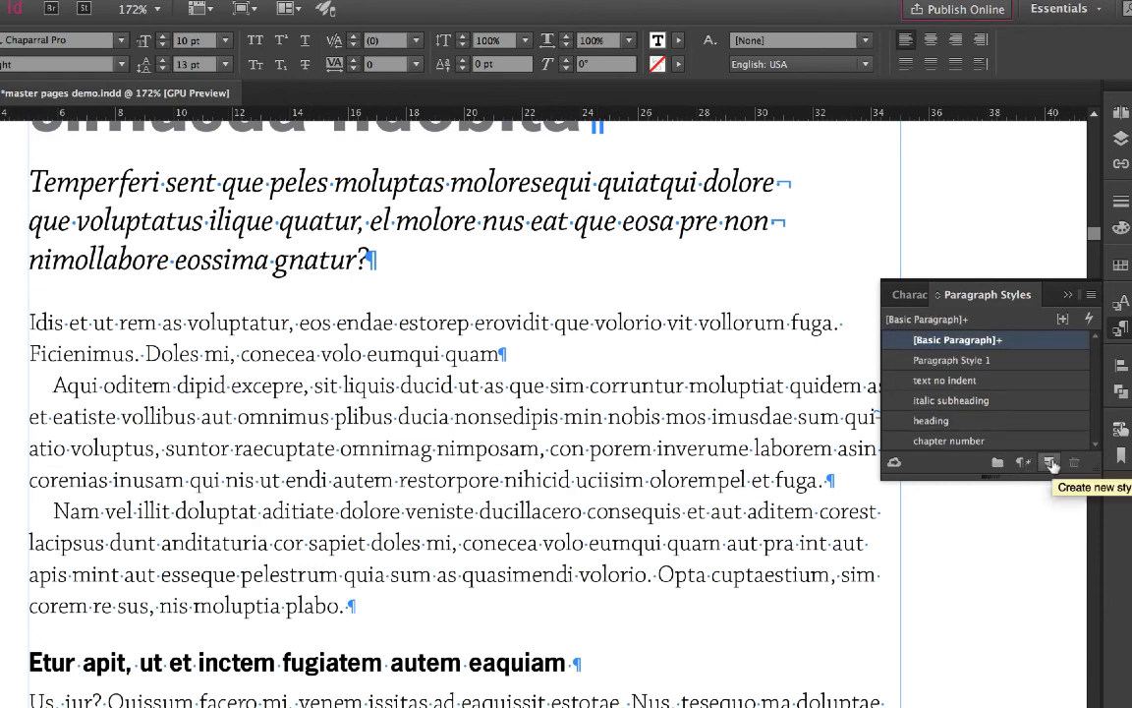
pyautogui.click(945, 360)
pyautogui.click(946, 361)
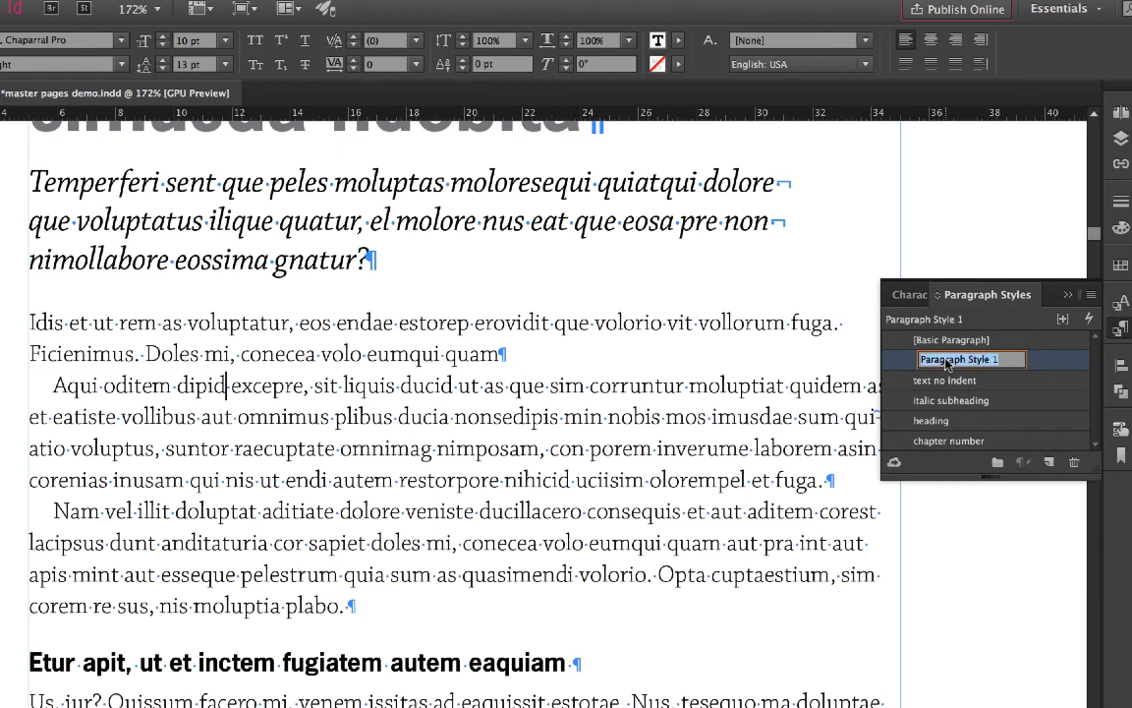
pyautogui.write('ind')
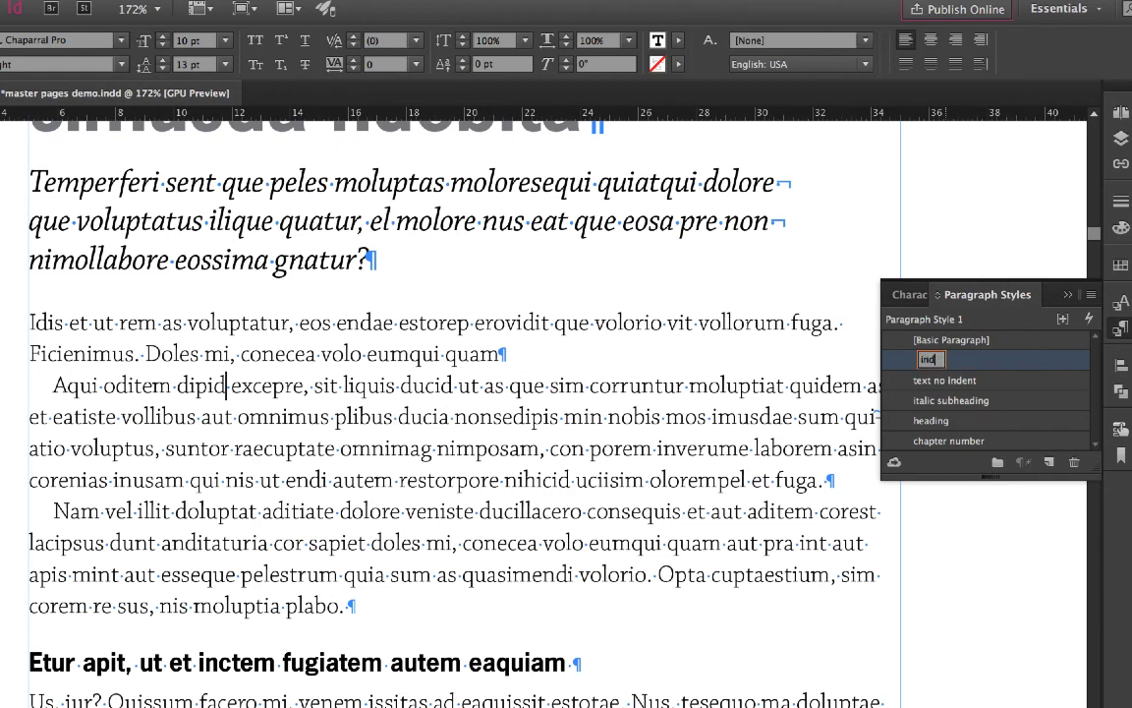
pyautogui.write('ented text')
pyautogui.press('Return')
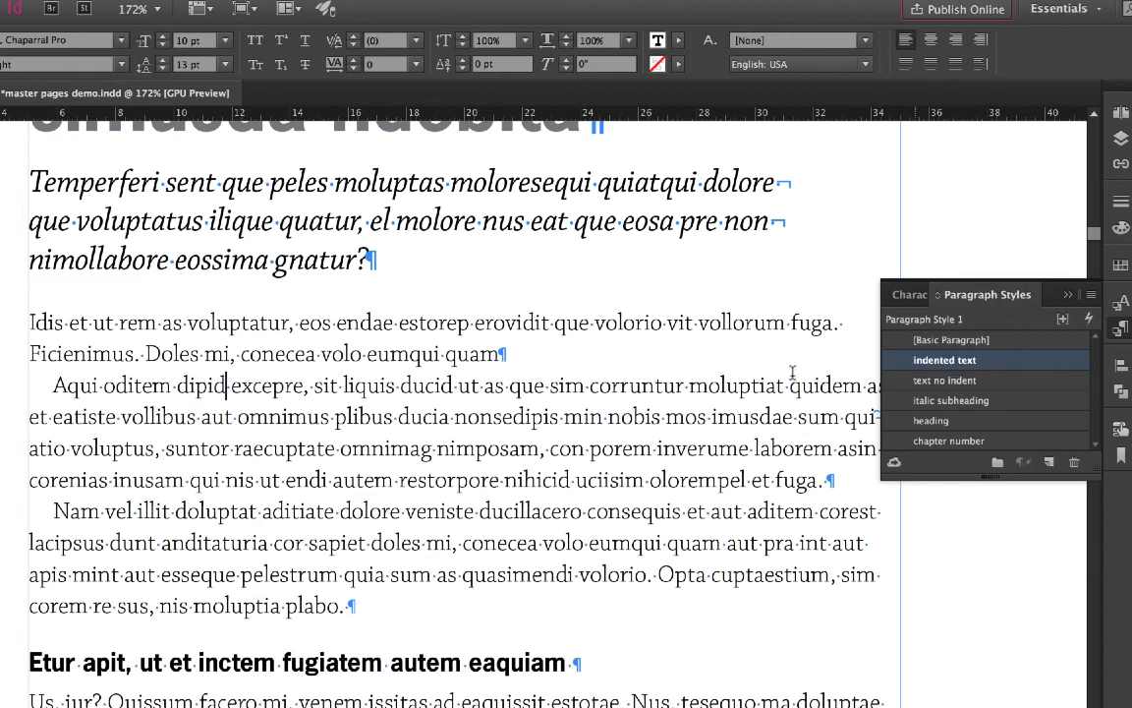
# Create a paragraph style from the bold subheading "Etur apit" within the body text, apply it there and name it "in-text subhead".
pyautogui.click(244, 663)
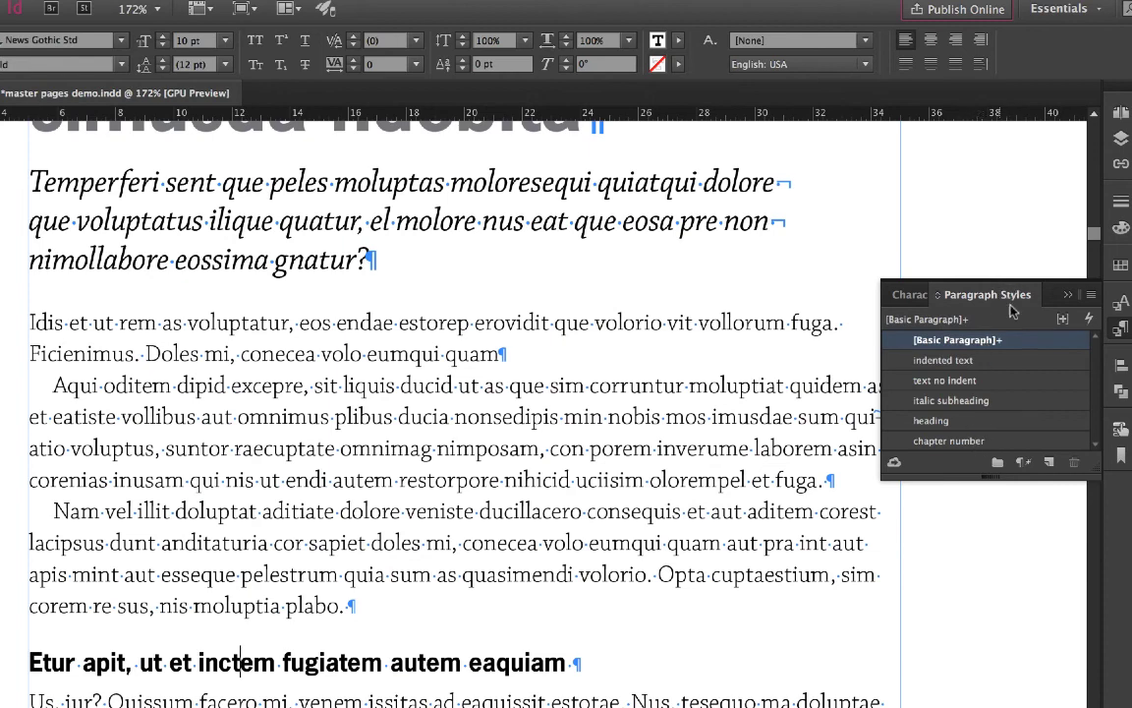
pyautogui.click(1049, 461)
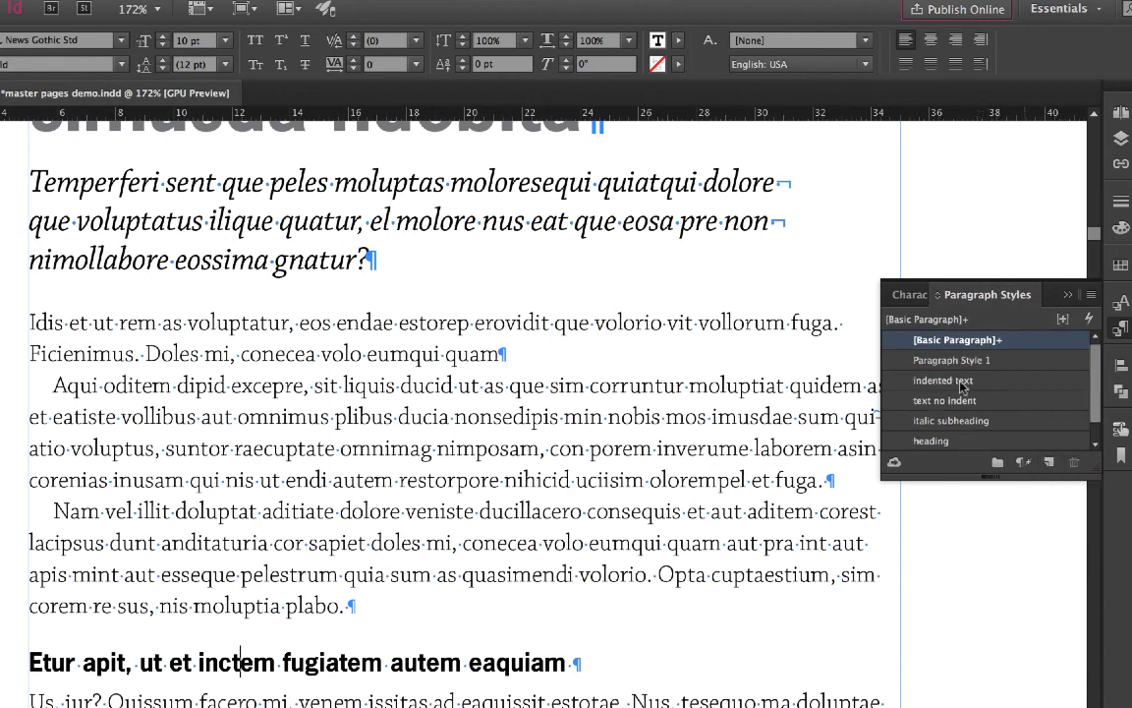
pyautogui.click(946, 360)
pyautogui.click(947, 360)
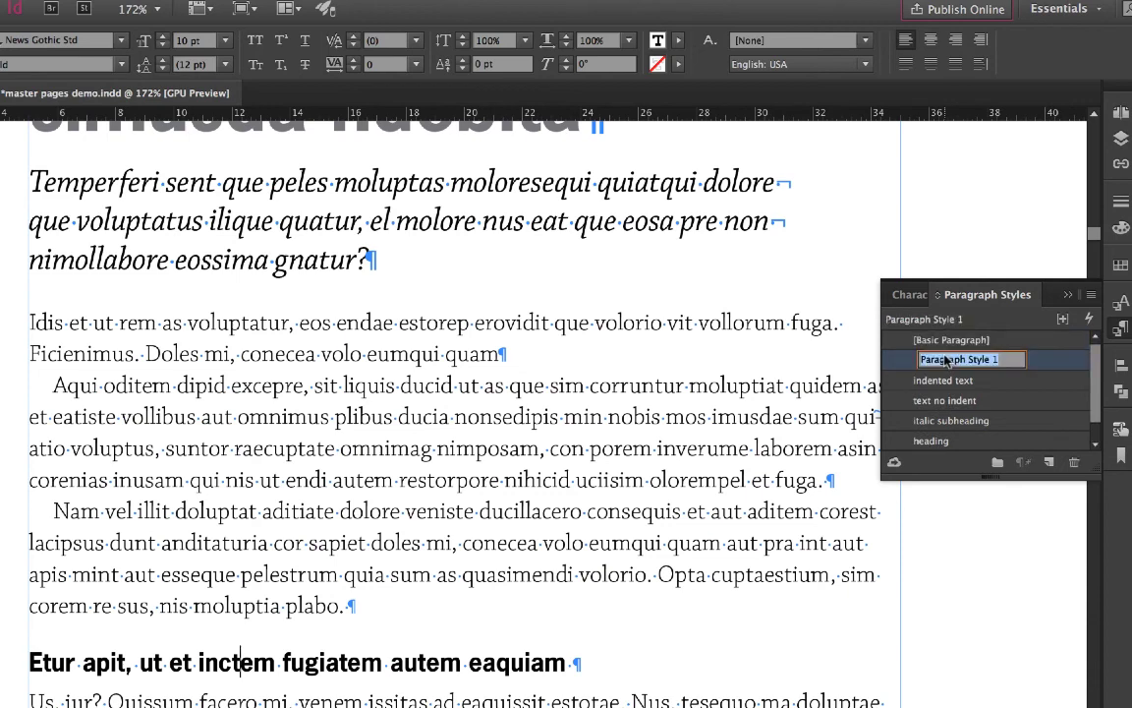
pyautogui.write('incopy')
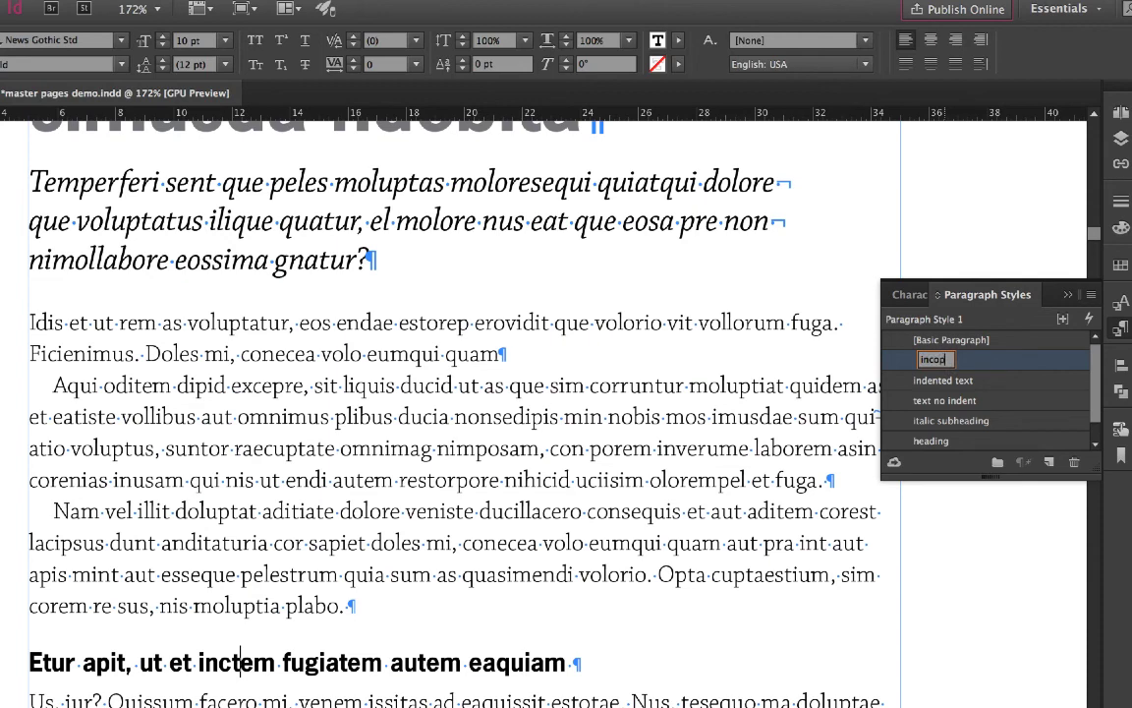
pyautogui.press('BackSpace')
pyautogui.press('BackSpace')
pyautogui.press('BackSpace')
pyautogui.press('BackSpace')
pyautogui.write('text subhead')
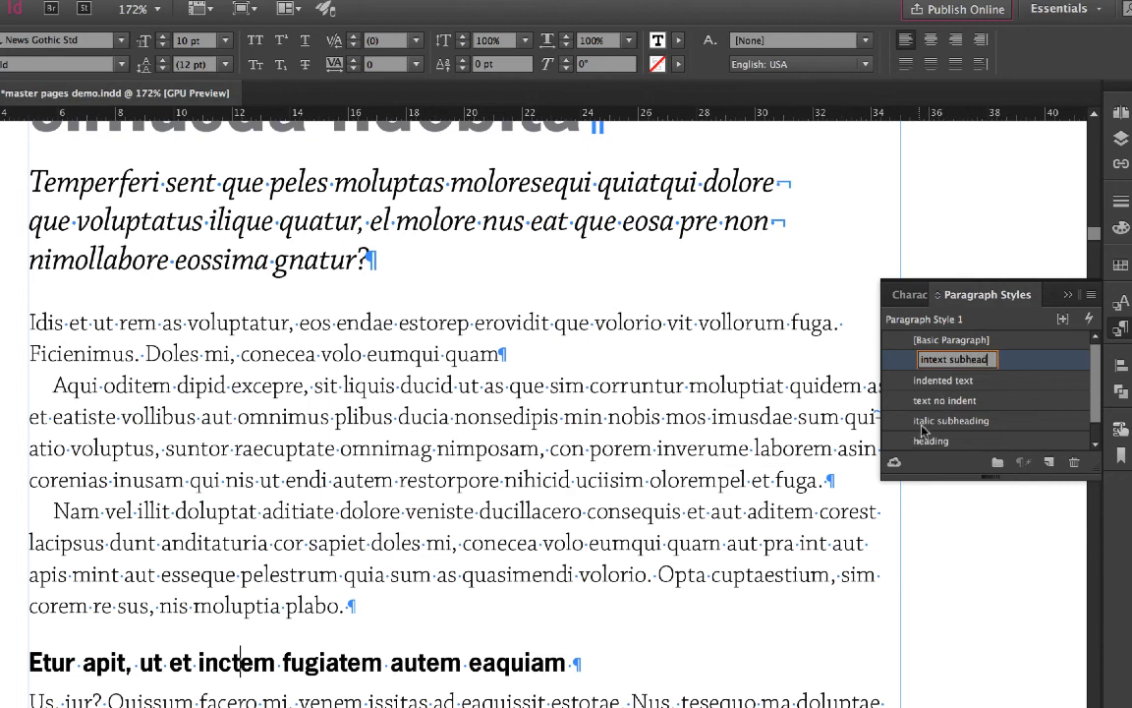
pyautogui.click(930, 360)
pyautogui.write('-')
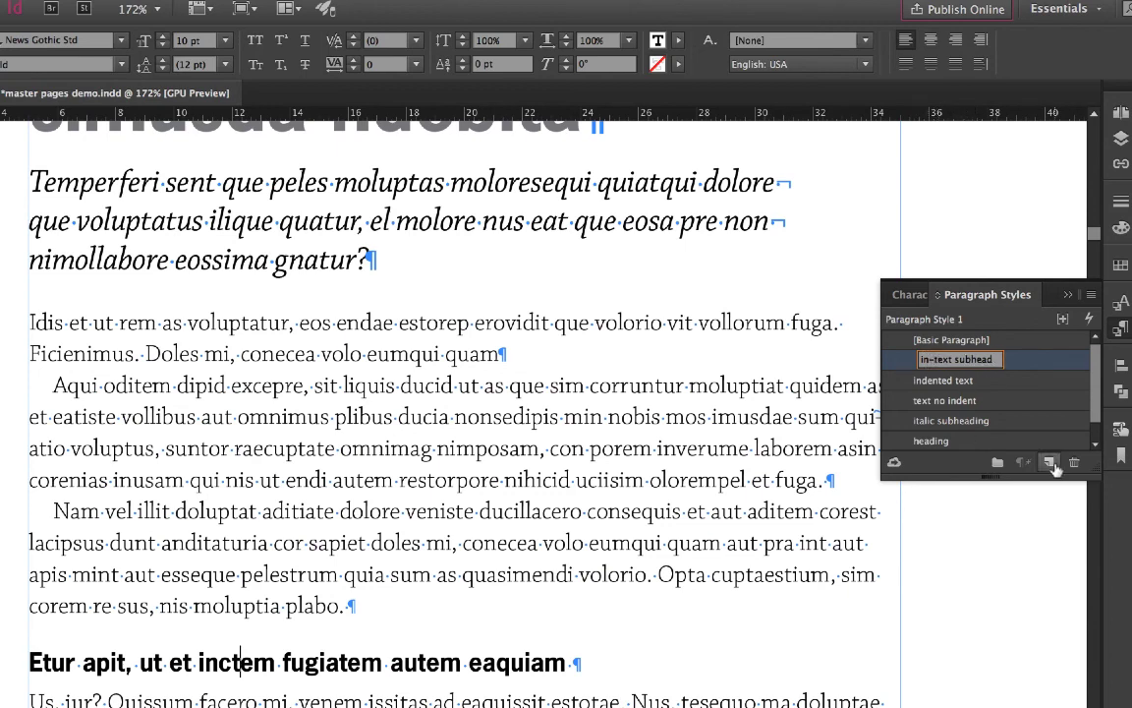
pyautogui.press('Return')
# Apply "text no indent" to the first paragraph below the bold subheading and "indented text" to the paragraph after it.
pyautogui.scroll(-3, 379, 627)
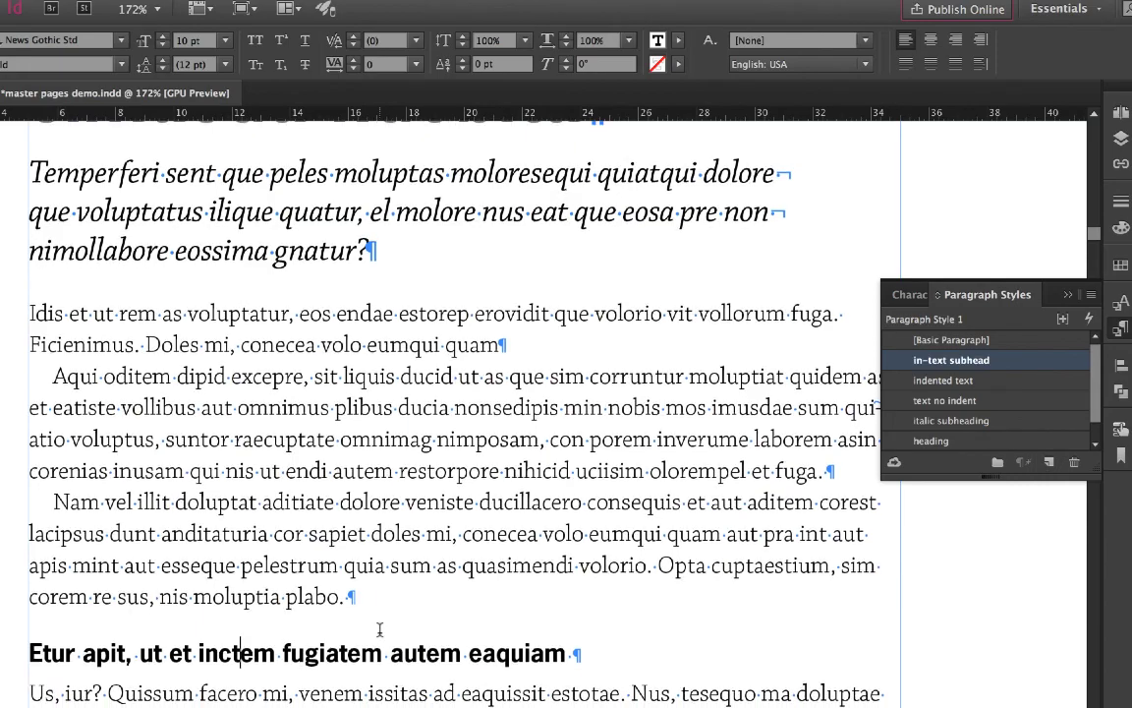
pyautogui.scroll(-2, 382, 629)
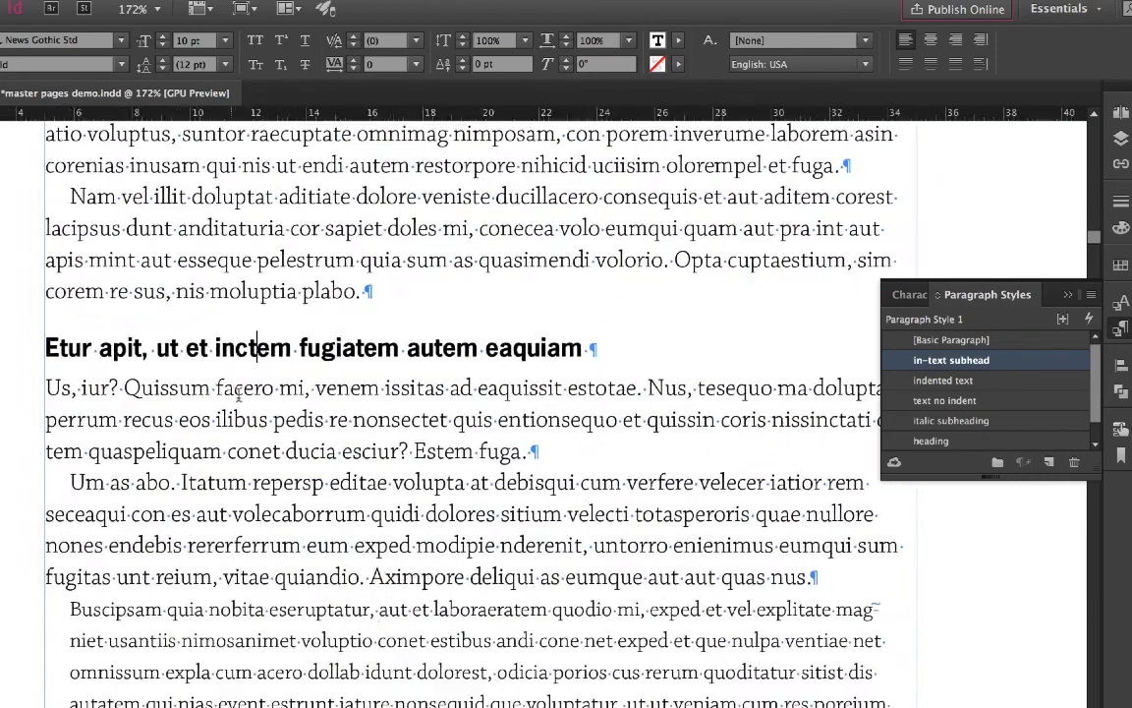
pyautogui.click(254, 394)
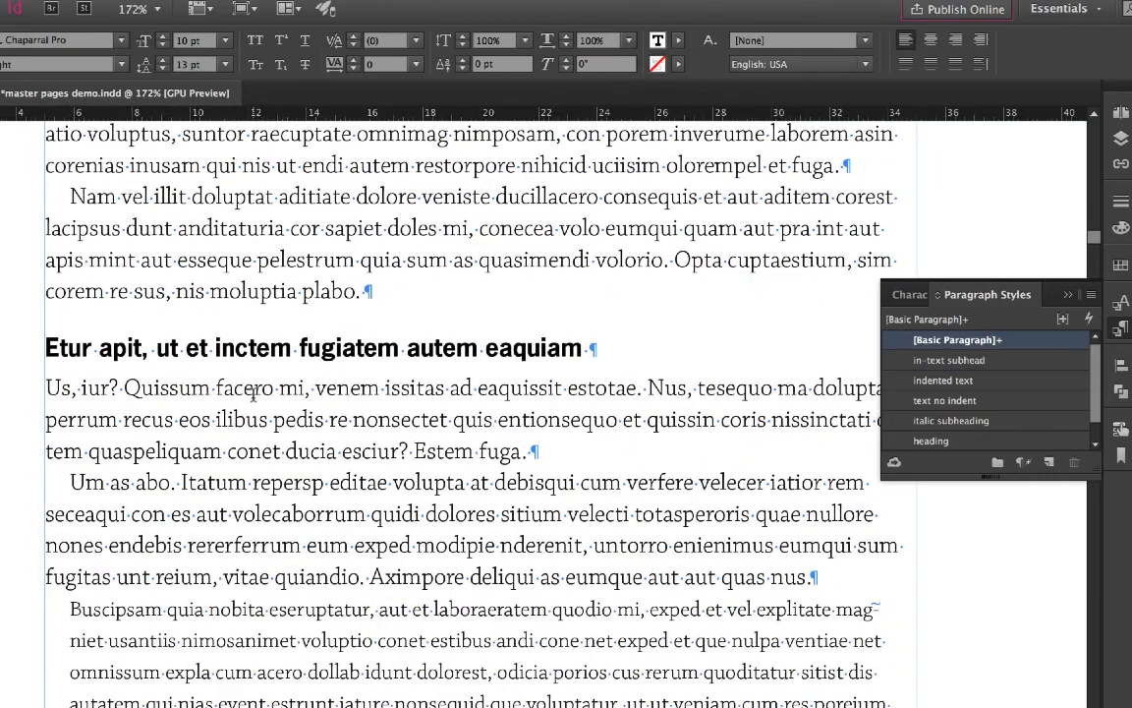
pyautogui.click(934, 403)
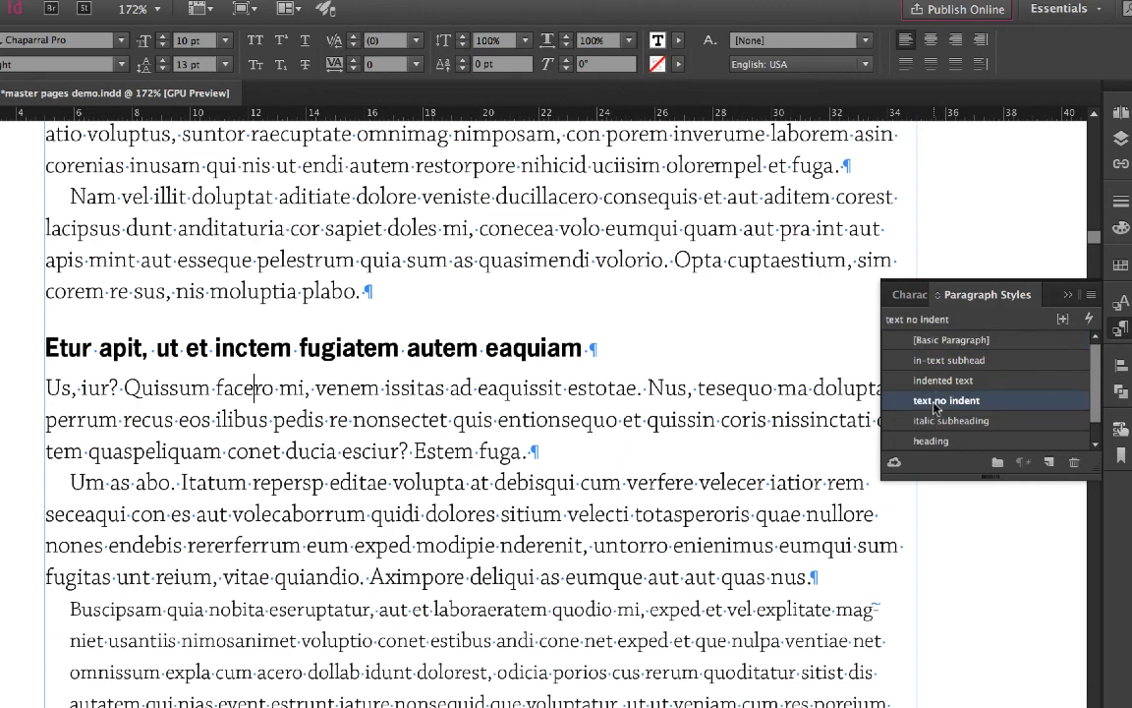
pyautogui.click(351, 483)
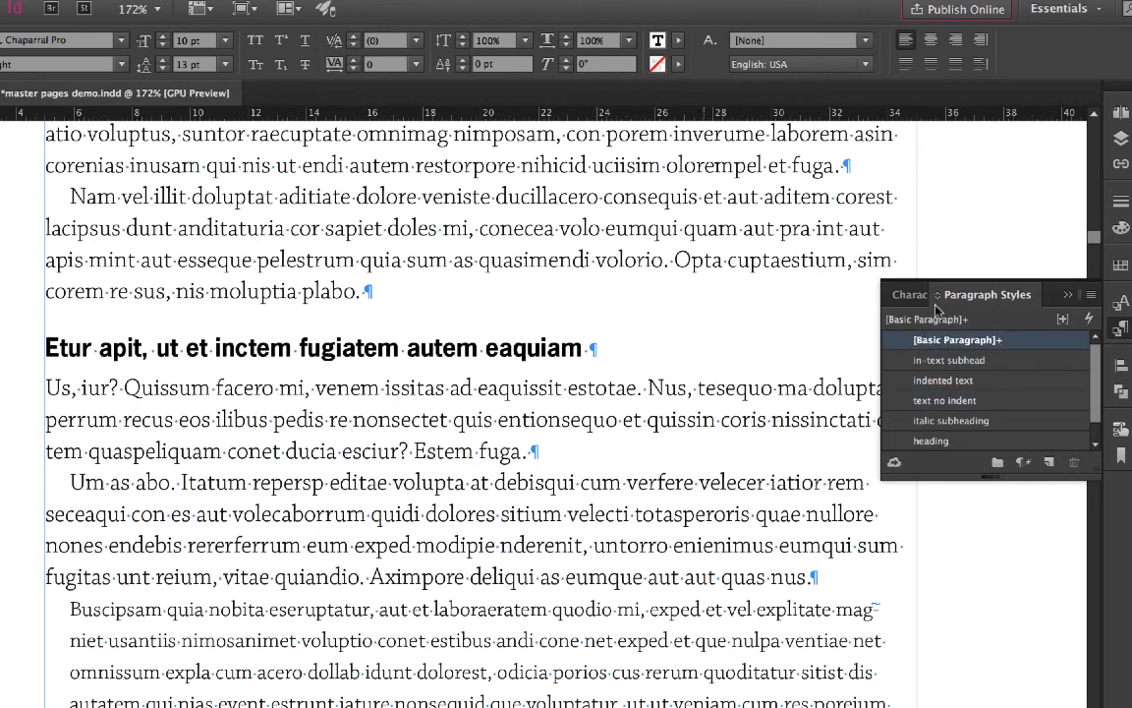
pyautogui.click(931, 384)
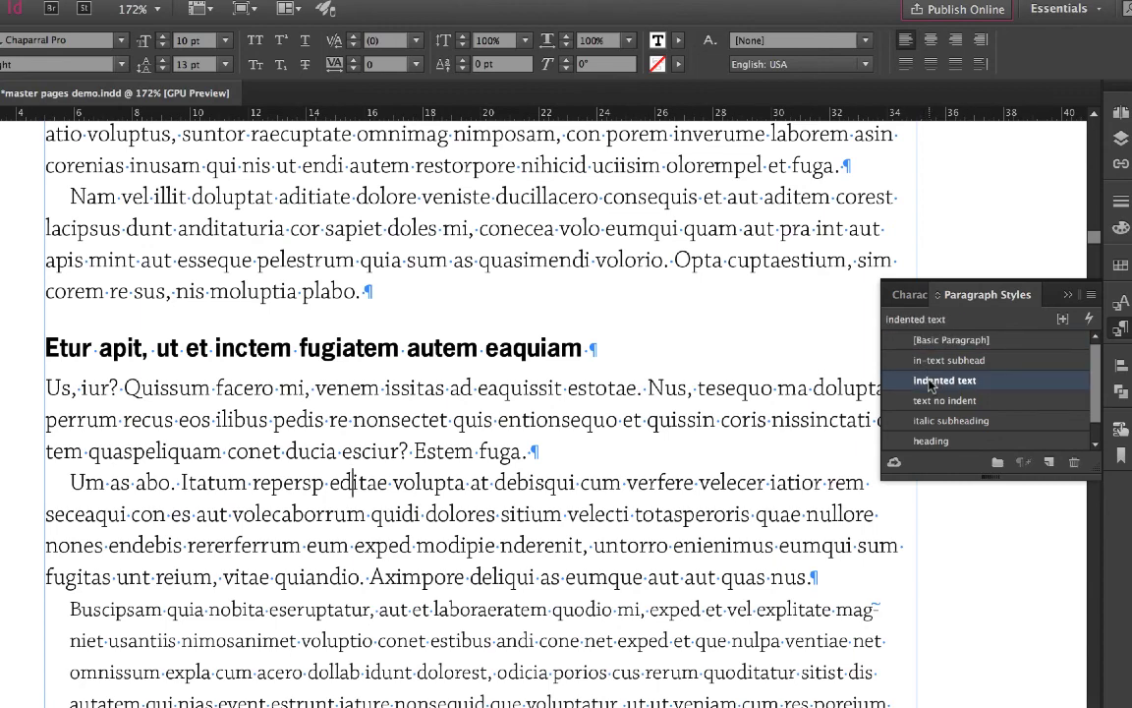
# Create a paragraph style from the smaller indented block starting "Buscipsam", apply it there and name it "quoted text".
pyautogui.scroll(-4, 482, 593)
pyautogui.moveTo(293, 460); pyautogui.dragTo(321, 546)
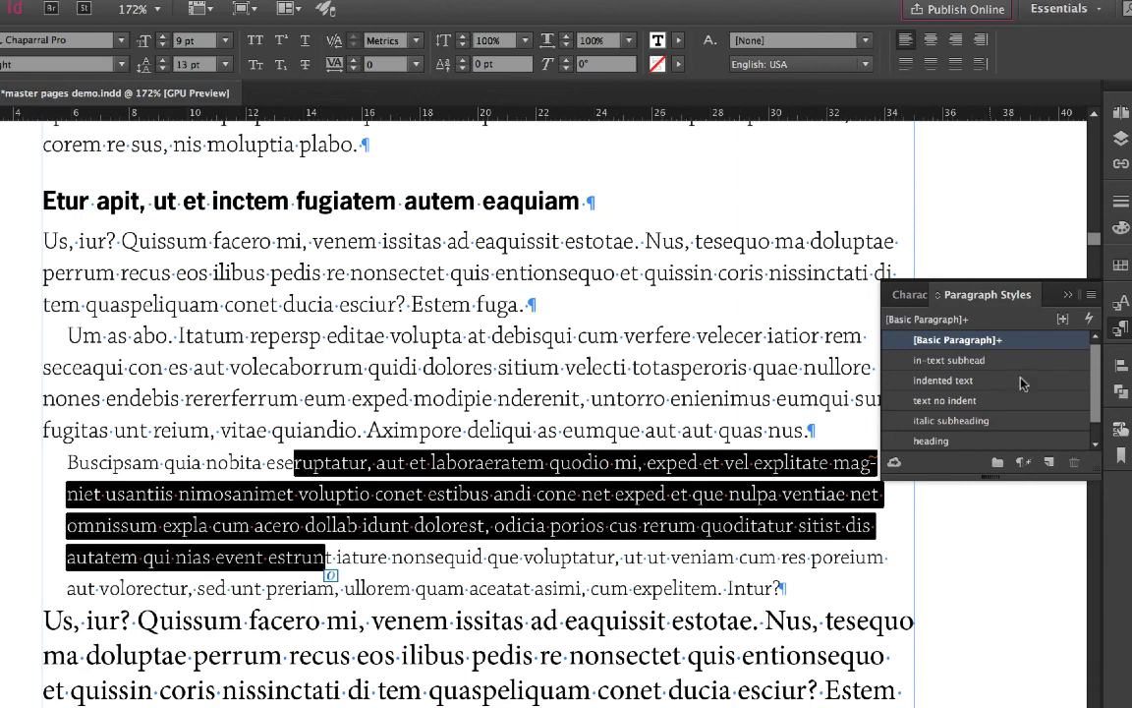
pyautogui.click(1049, 463)
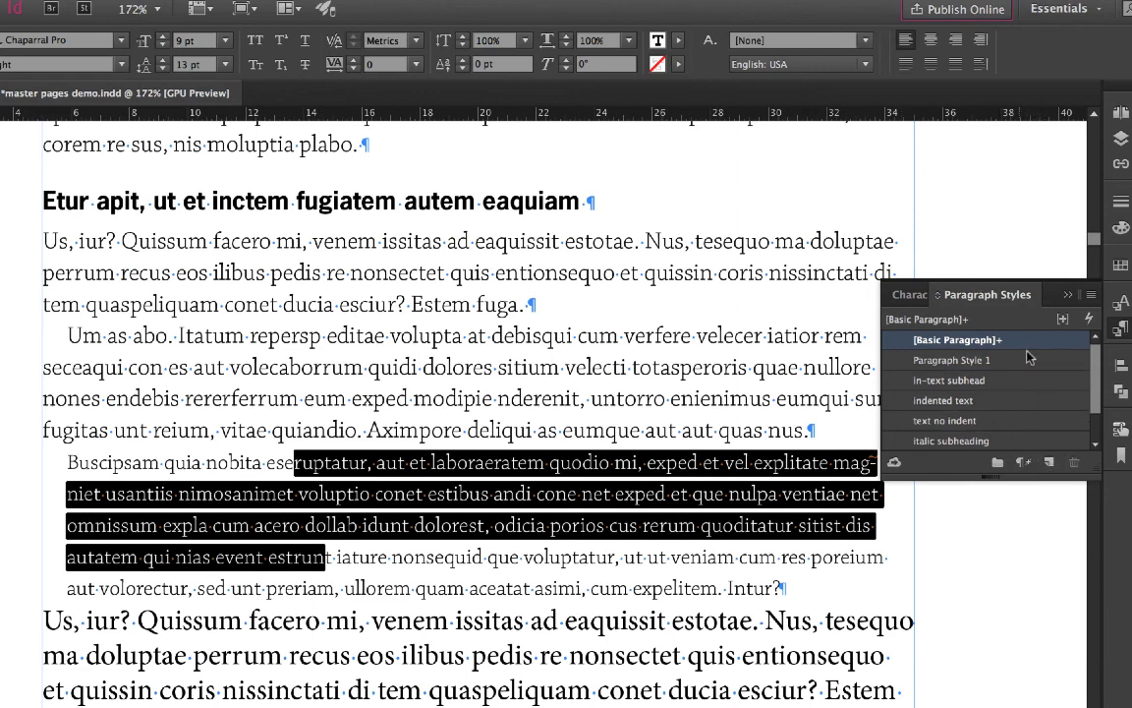
pyautogui.click(1049, 463)
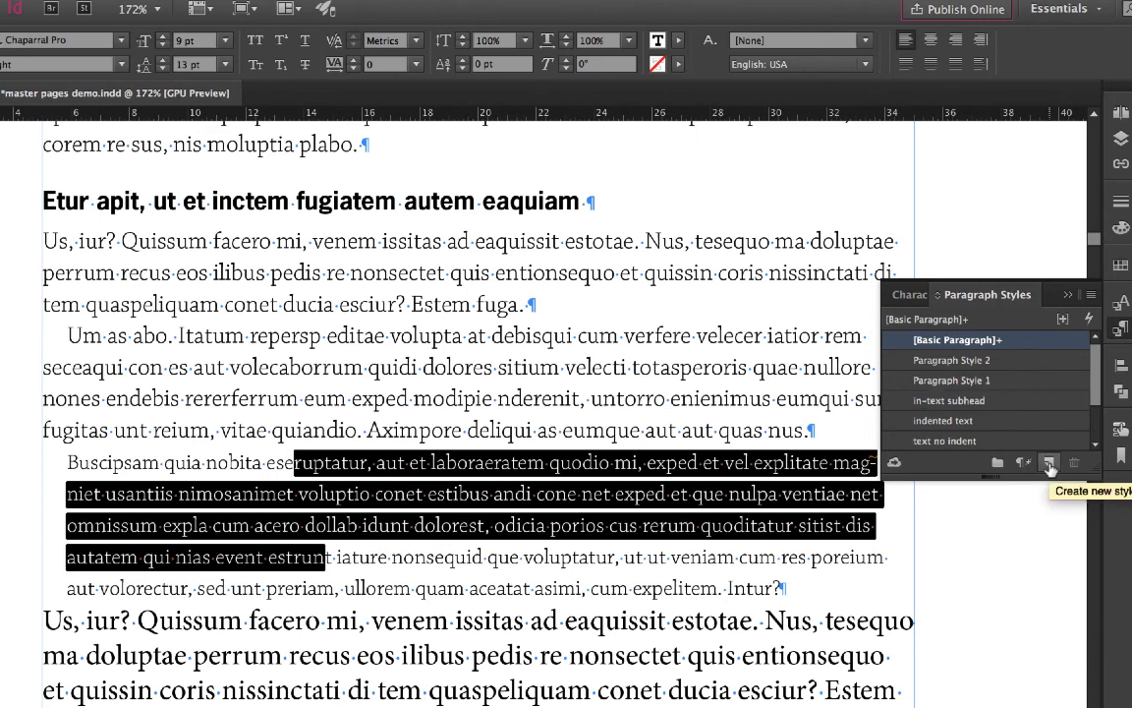
pyautogui.click(954, 361)
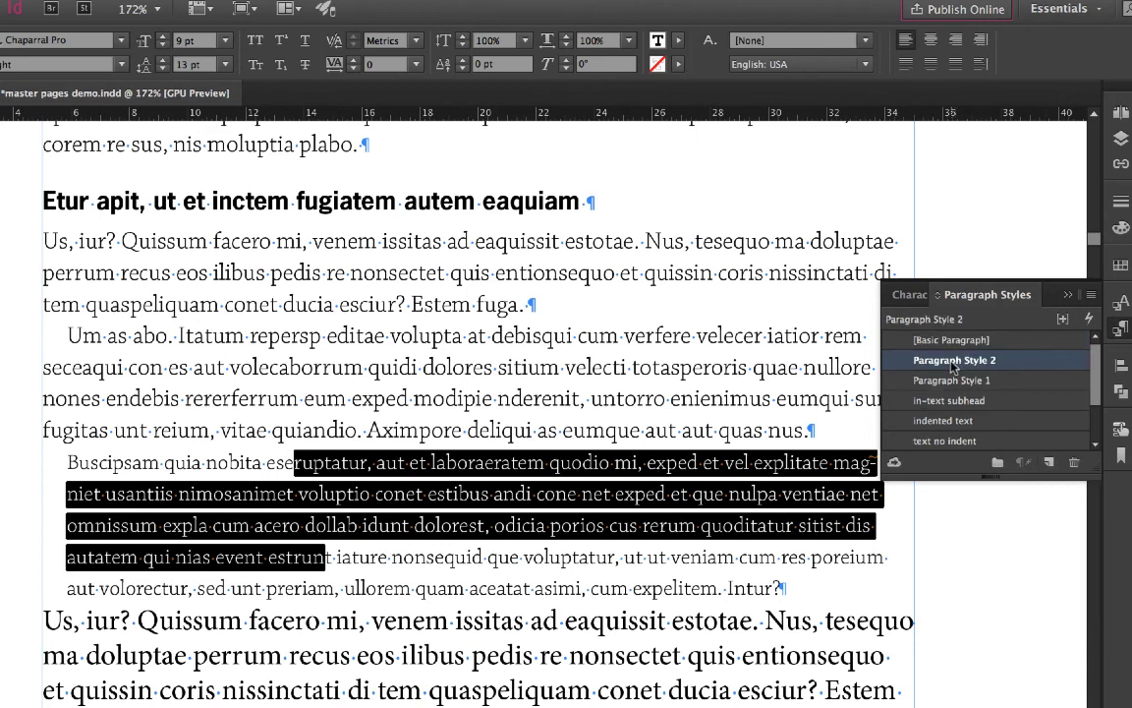
pyautogui.click(952, 361)
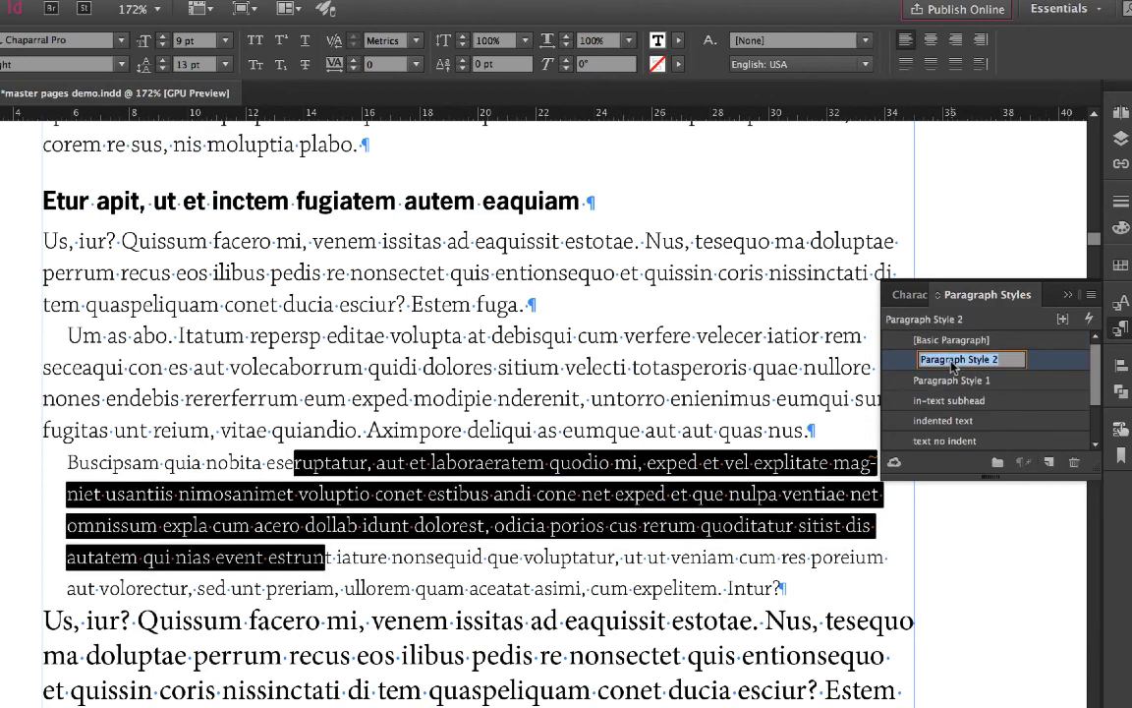
pyautogui.write('quoate')
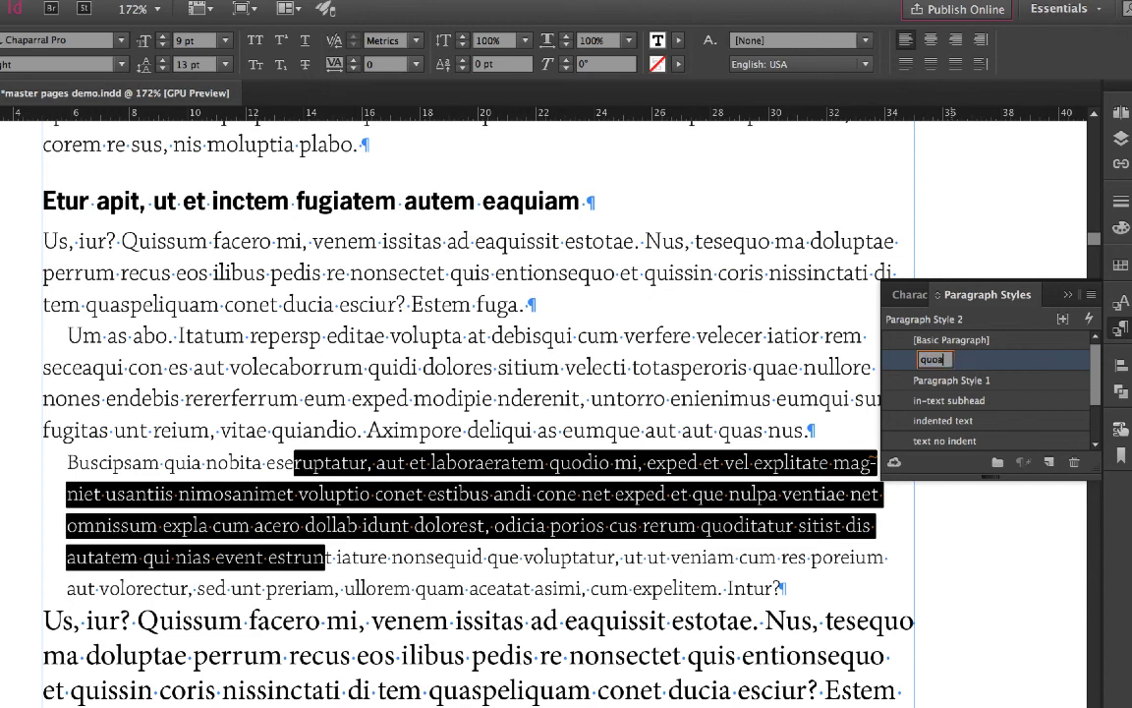
pyautogui.press('BackSpace')
pyautogui.press('BackSpace')
pyautogui.press('BackSpace')
pyautogui.write('ted text')
pyautogui.press('Return')
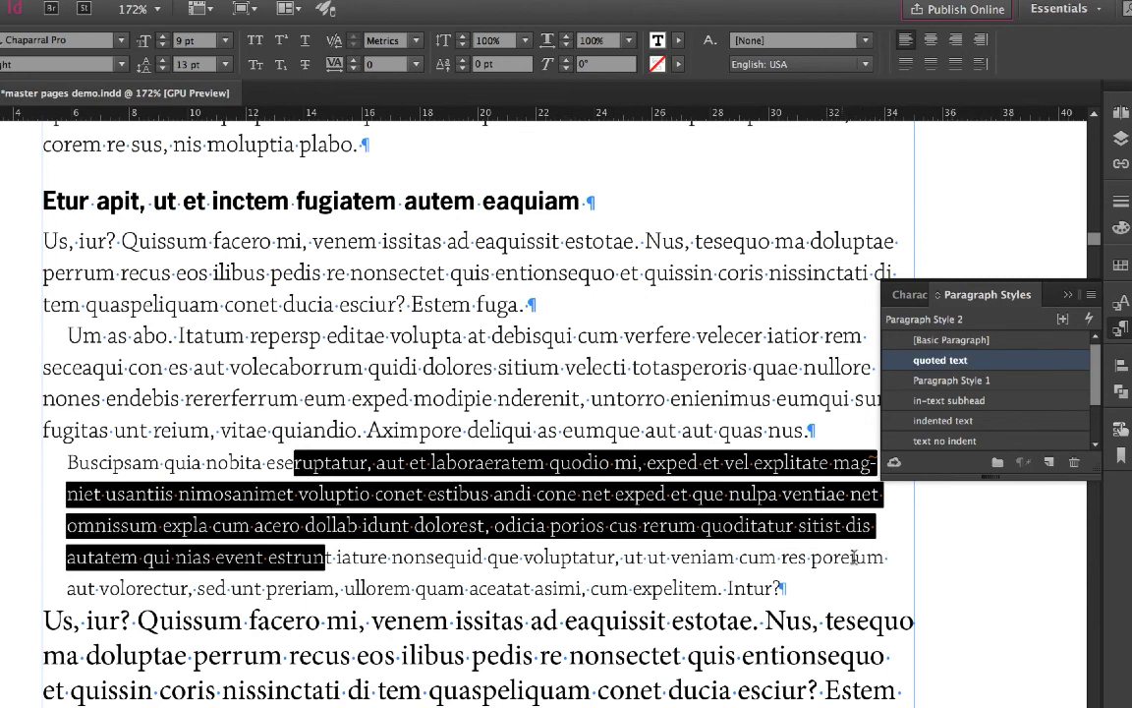
# Delete the unused "Paragraph Style 1" and enlarge the paragraph styles list to show all the named styles.
pyautogui.press('Escape')
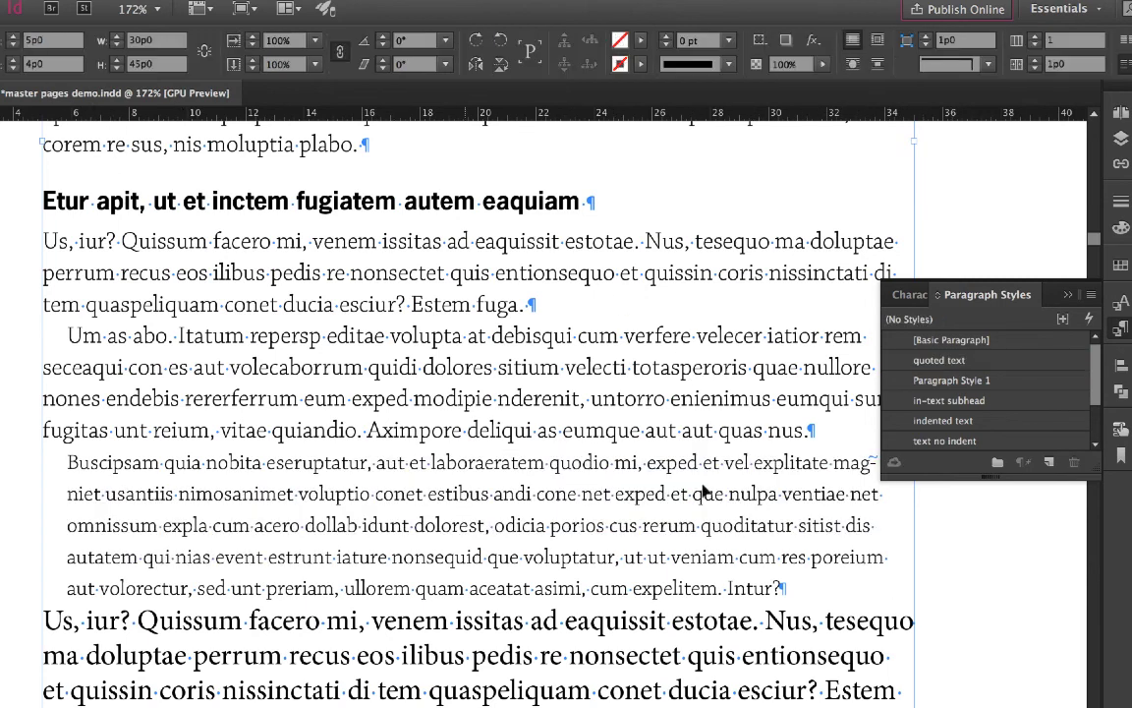
pyautogui.click(963, 569)
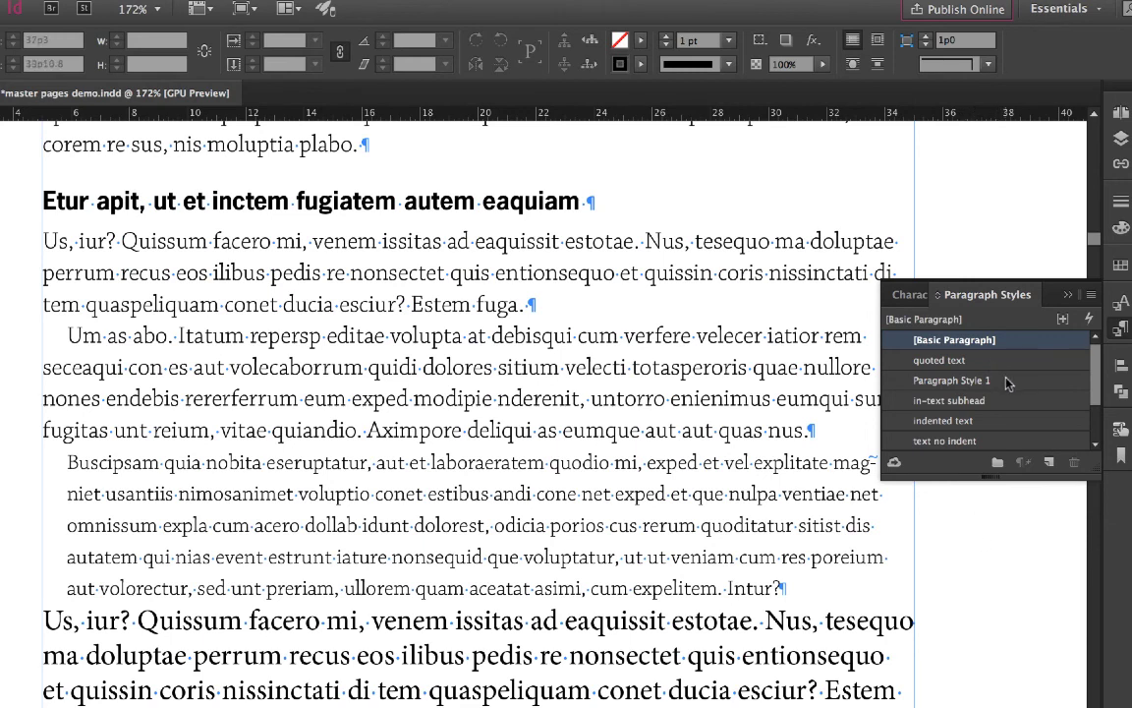
pyautogui.click(968, 381)
pyautogui.click(1074, 462)
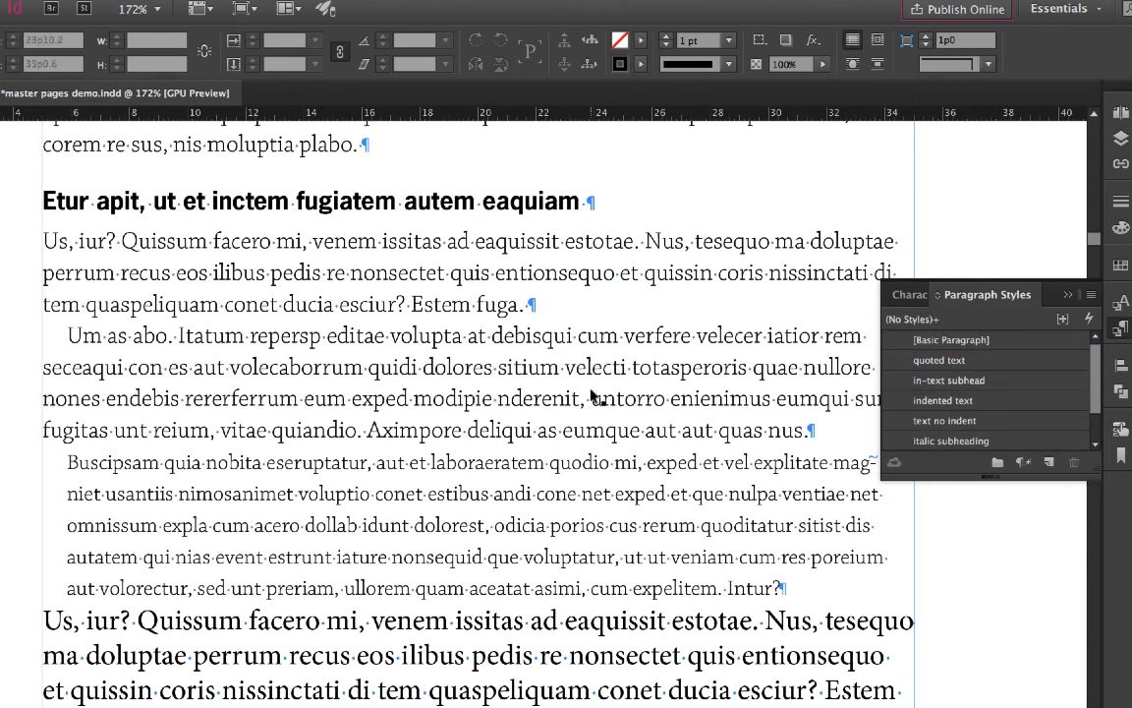
pyautogui.moveTo(1012, 479); pyautogui.dragTo(1021, 561)
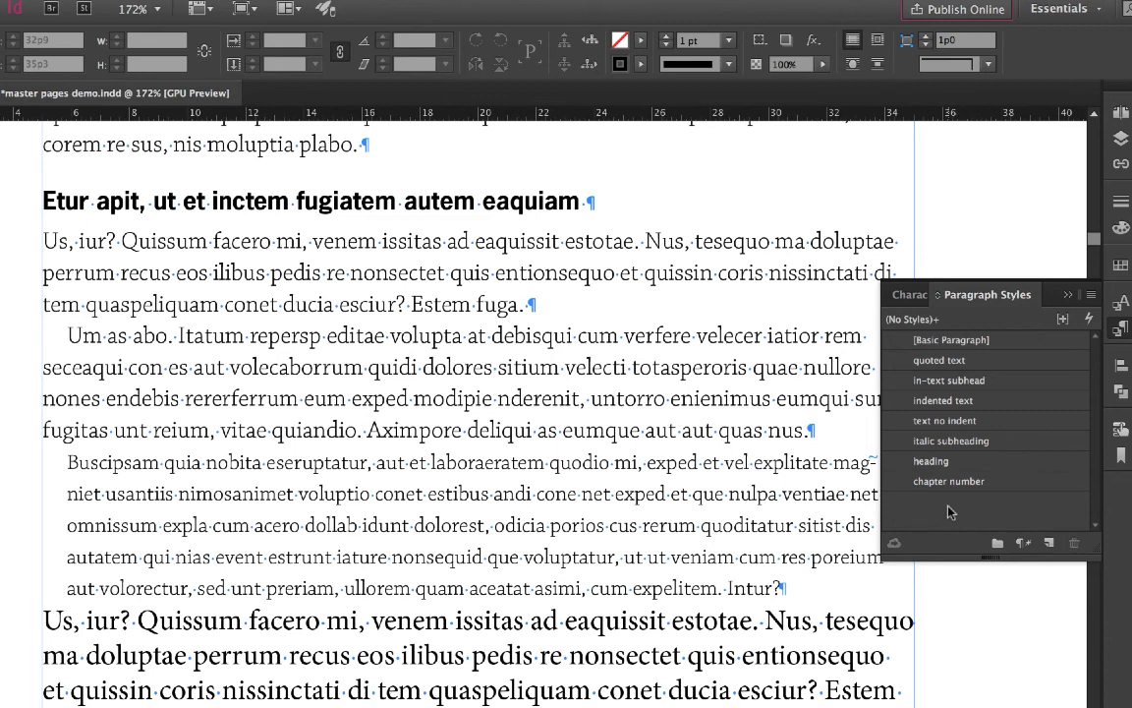
# Apply "indented text" to the unstyled paragraph starting "Us, iur?" below the quoted block on the chapter's first page.
pyautogui.press('super+0')
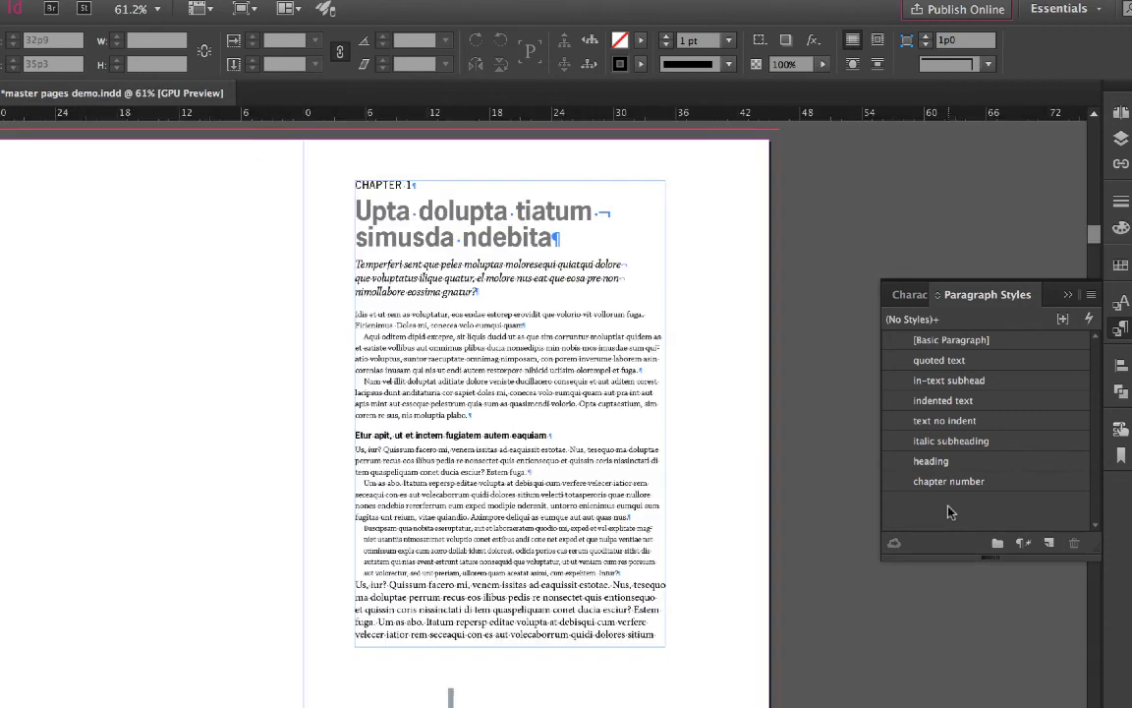
pyautogui.doubleClick(398, 585)
pyautogui.moveTo(398, 585); pyautogui.dragTo(419, 636)
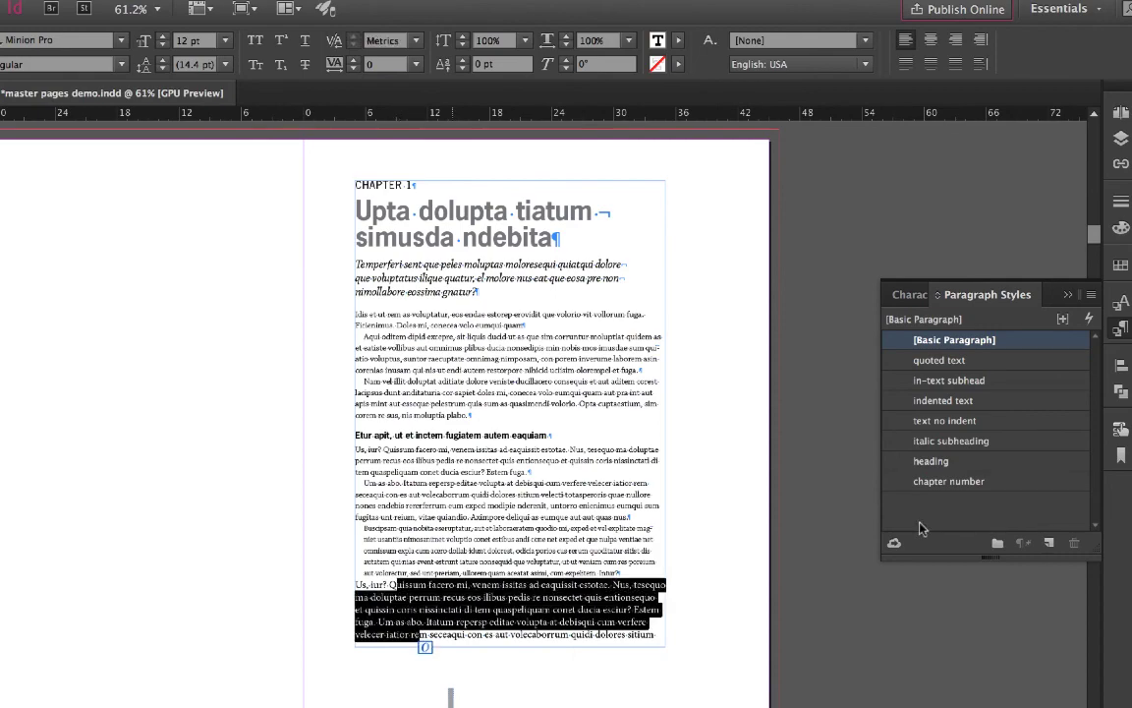
pyautogui.click(929, 401)
# Apply "indented text" to all remaining body text from "Usapid quuntia" to the story's end, and return to the chapter opening with nothing selected.
pyautogui.scroll(-10, 671, 555)
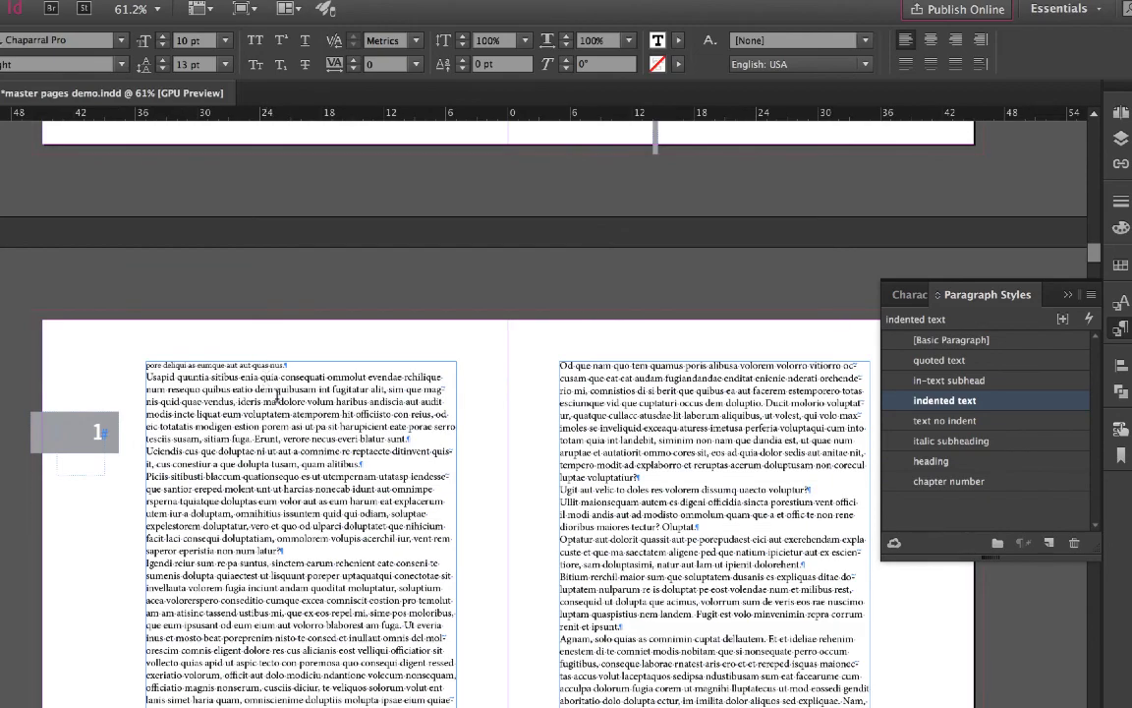
pyautogui.hotkey('ctrl', 'a')
pyautogui.scroll(-10, 266, 377)
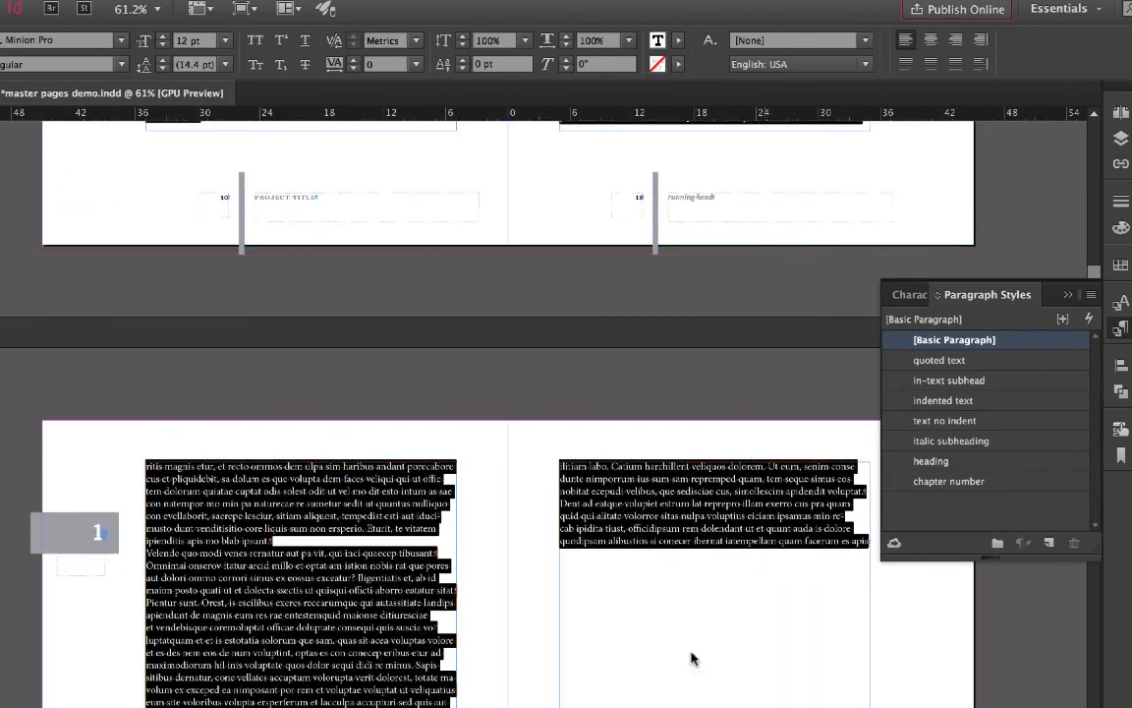
pyautogui.scroll(-4, 685, 454)
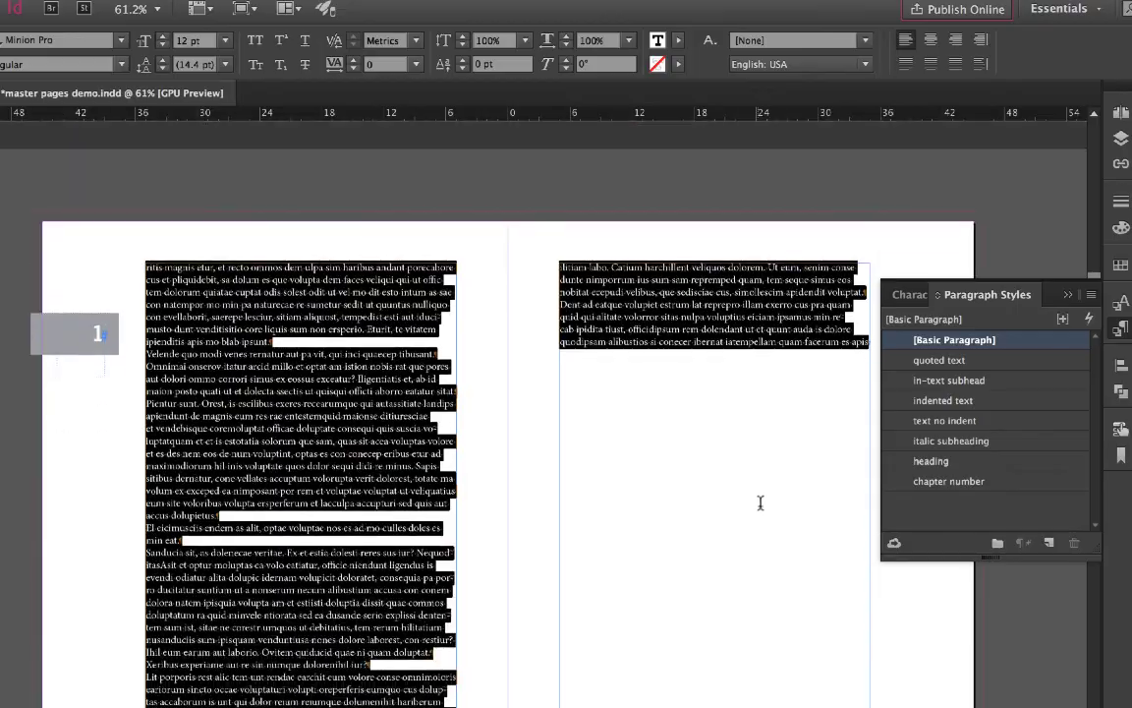
pyautogui.click(939, 400)
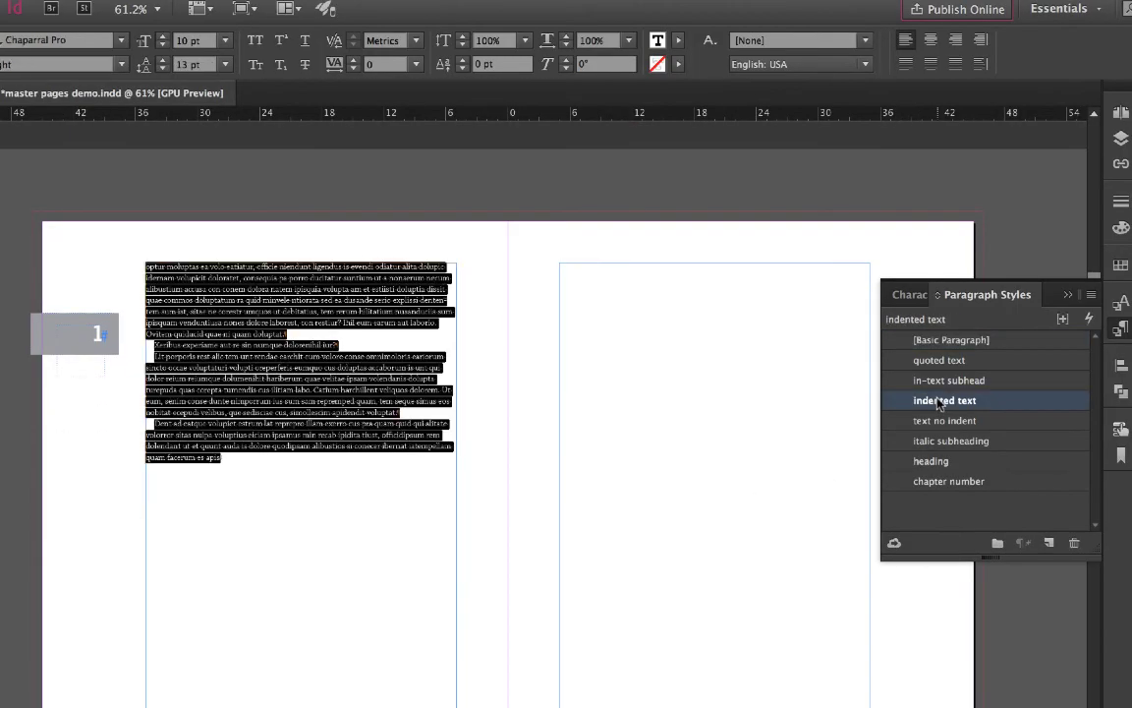
pyautogui.scroll(6, 685, 425)
pyautogui.scroll(20, 684, 424)
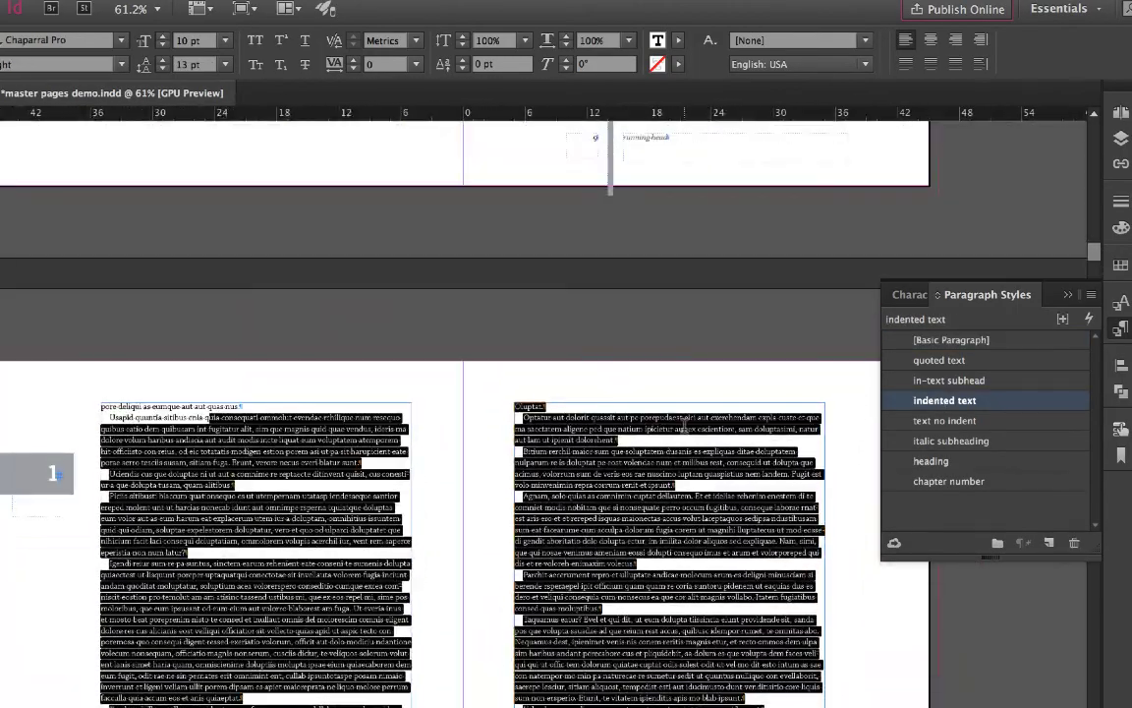
pyautogui.scroll(3, 685, 425)
pyautogui.hscroll(2, 685, 425)
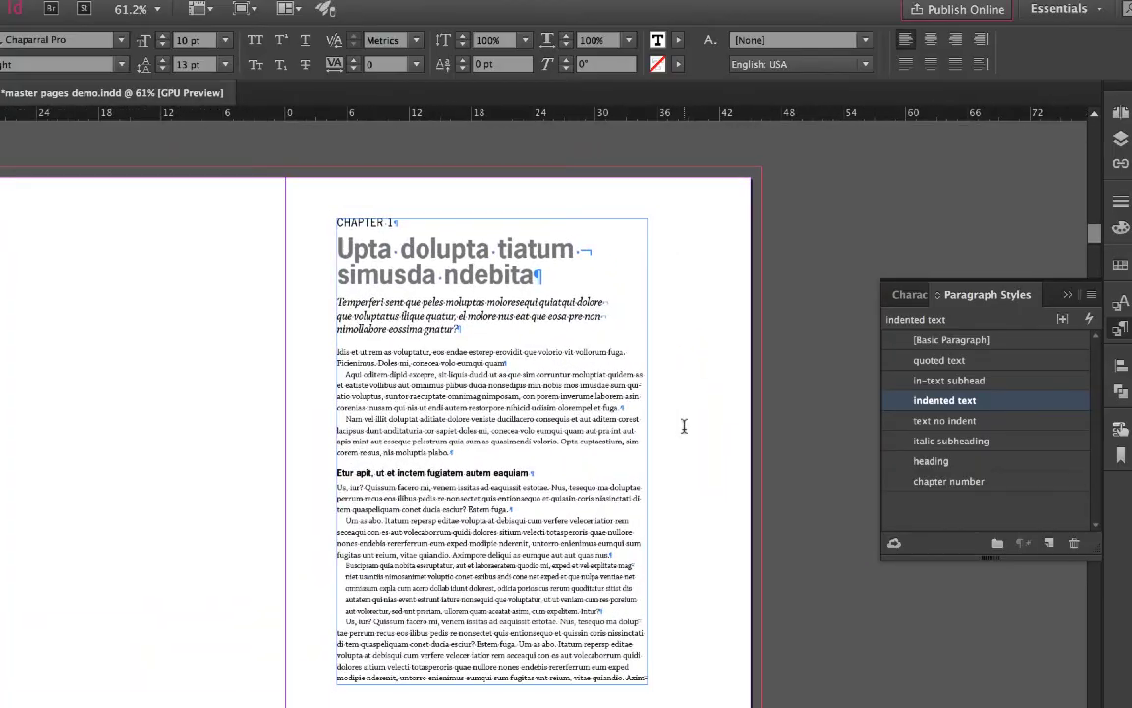
pyautogui.press('Escape')
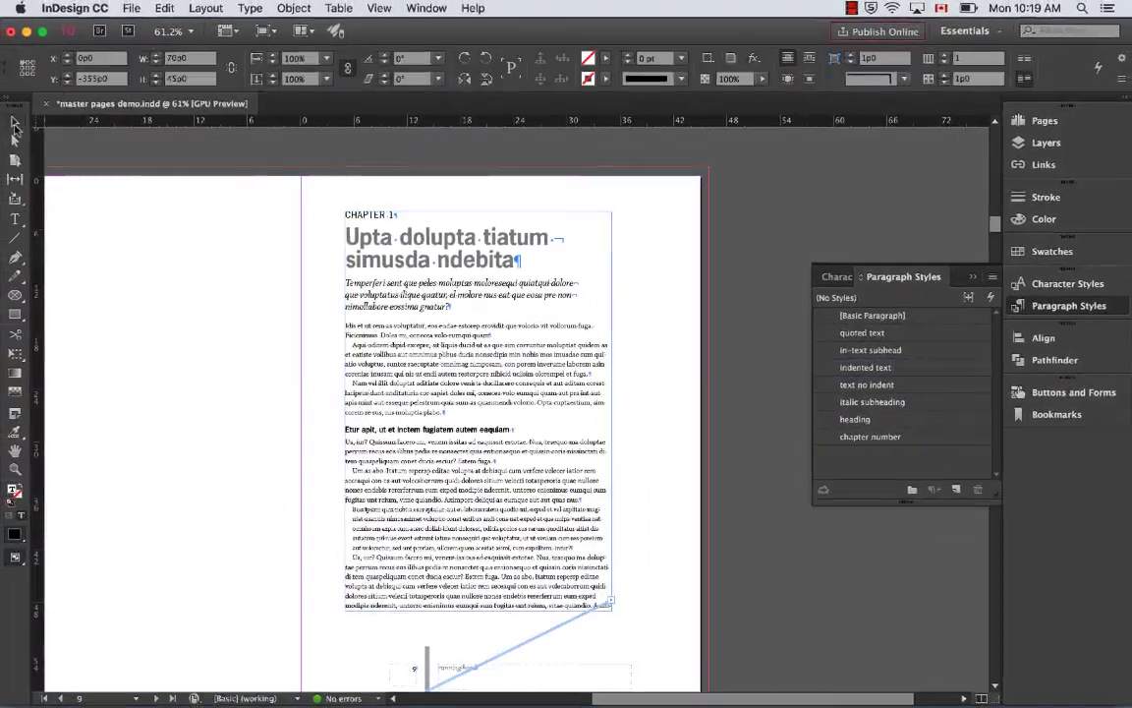
pyautogui.click(685, 491)
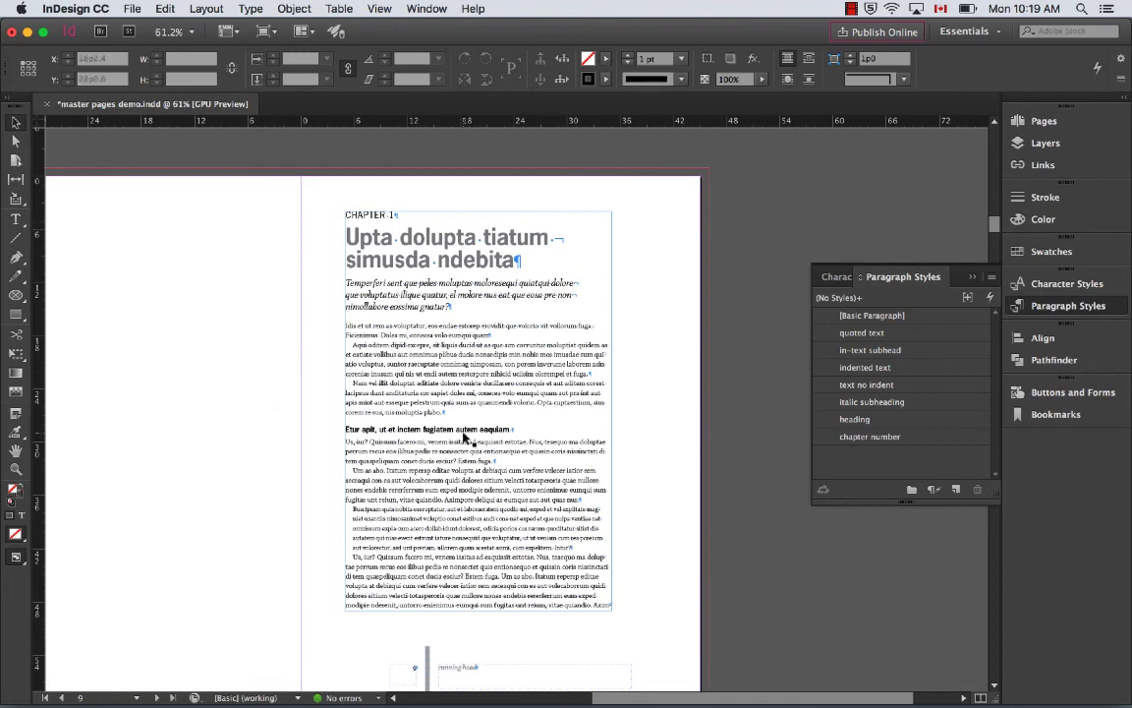
# Italicize "sit liquis ducid ut as que sim" and "conecea volo eumqui quam" in the two indented paragraphs above the bold subheading.
pyautogui.press('super+space')
pyautogui.moveTo(344, 315); pyautogui.dragTo(574, 381)
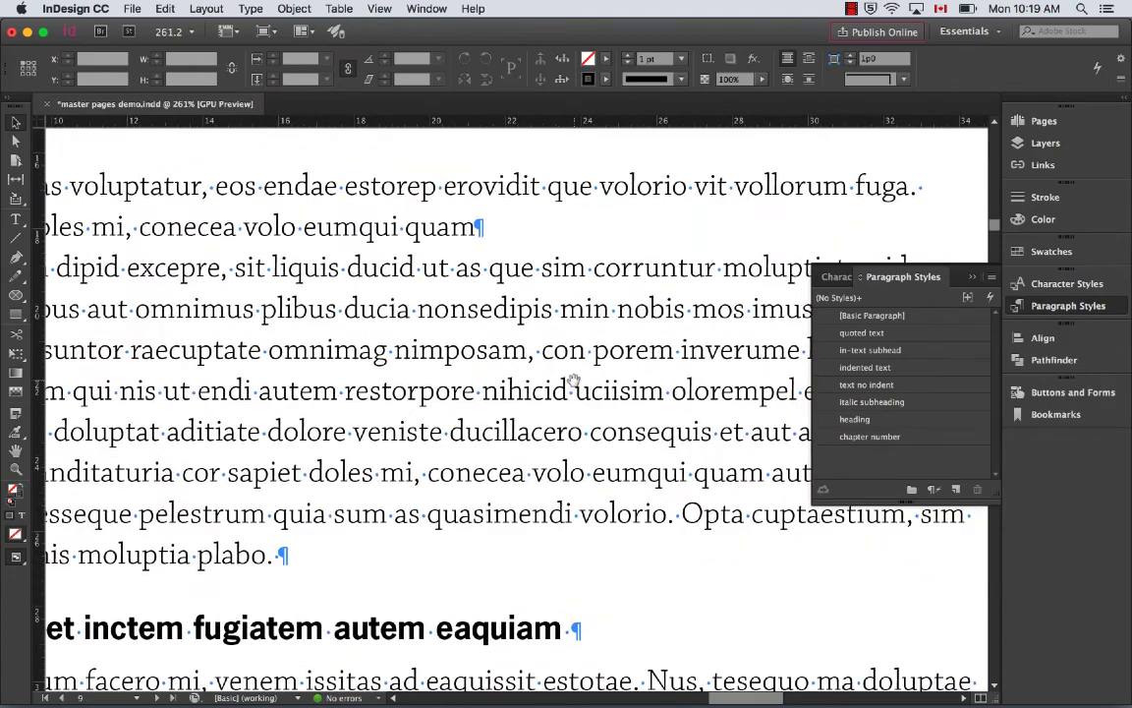
pyautogui.keyDown('alt'); pyautogui.keyDown('super'); pyautogui.click(574, 380); pyautogui.keyUp('super'); pyautogui.keyUp('alt')
pyautogui.keyDown('alt'); pyautogui.keyDown('super'); pyautogui.click(574, 380); pyautogui.keyUp('super'); pyautogui.keyUp('alt')
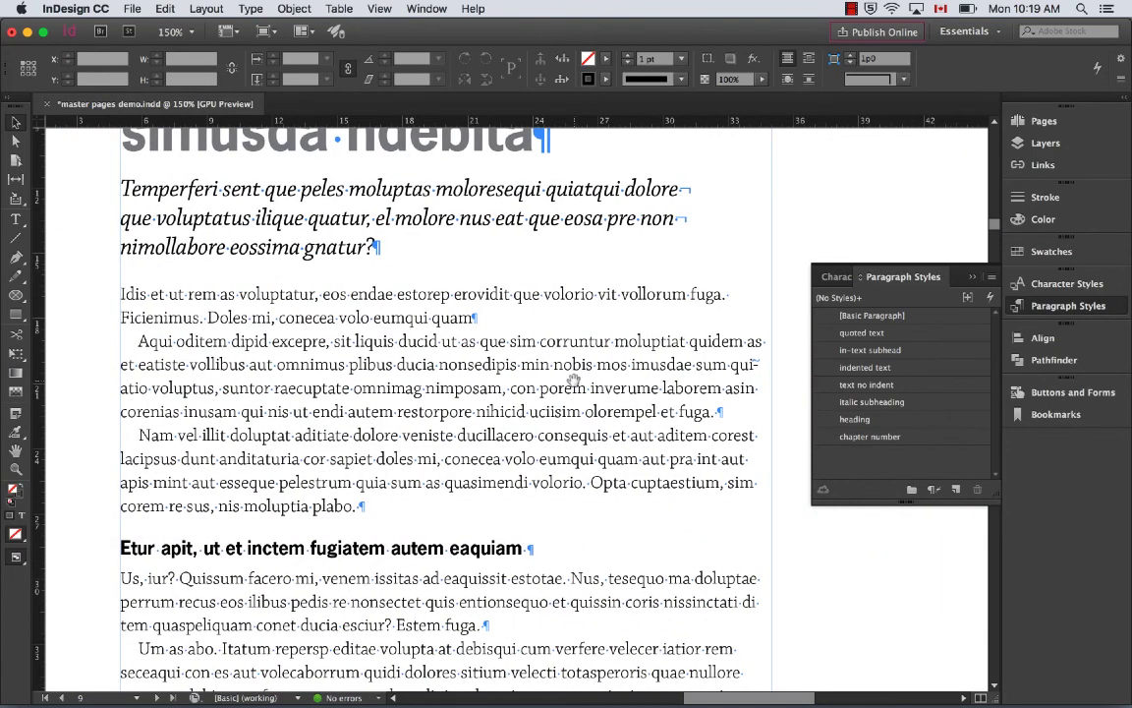
pyautogui.doubleClick(334, 341)
pyautogui.moveTo(335, 341); pyautogui.dragTo(537, 343)
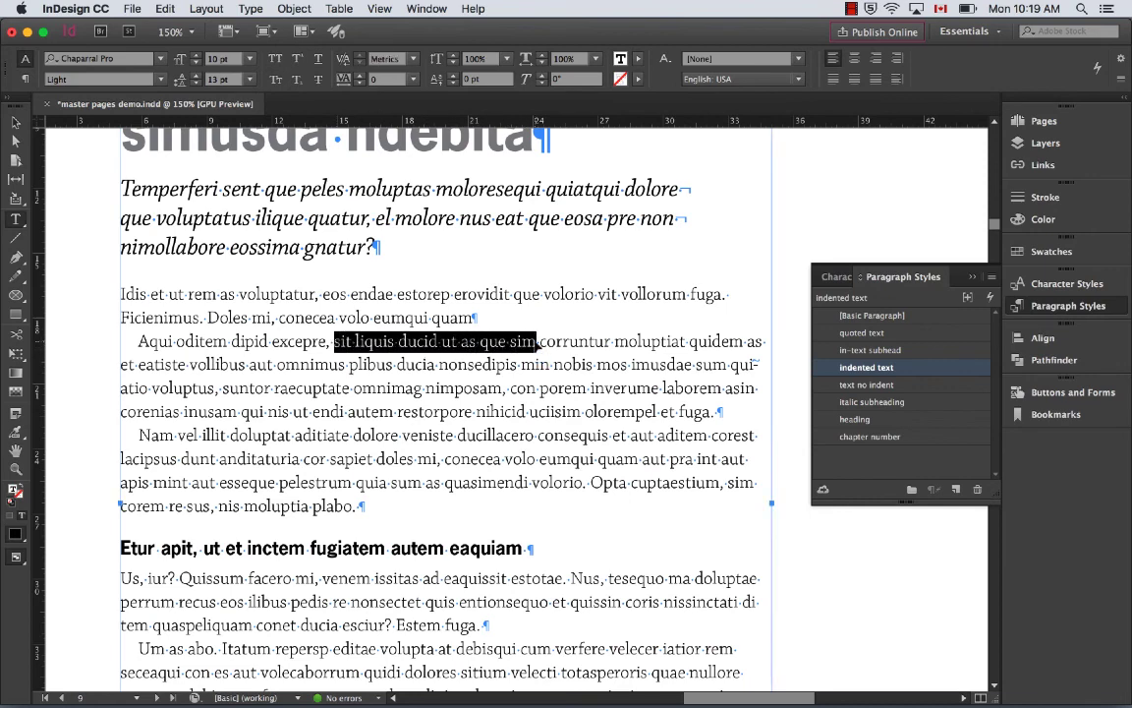
pyautogui.press('super+shift+i')
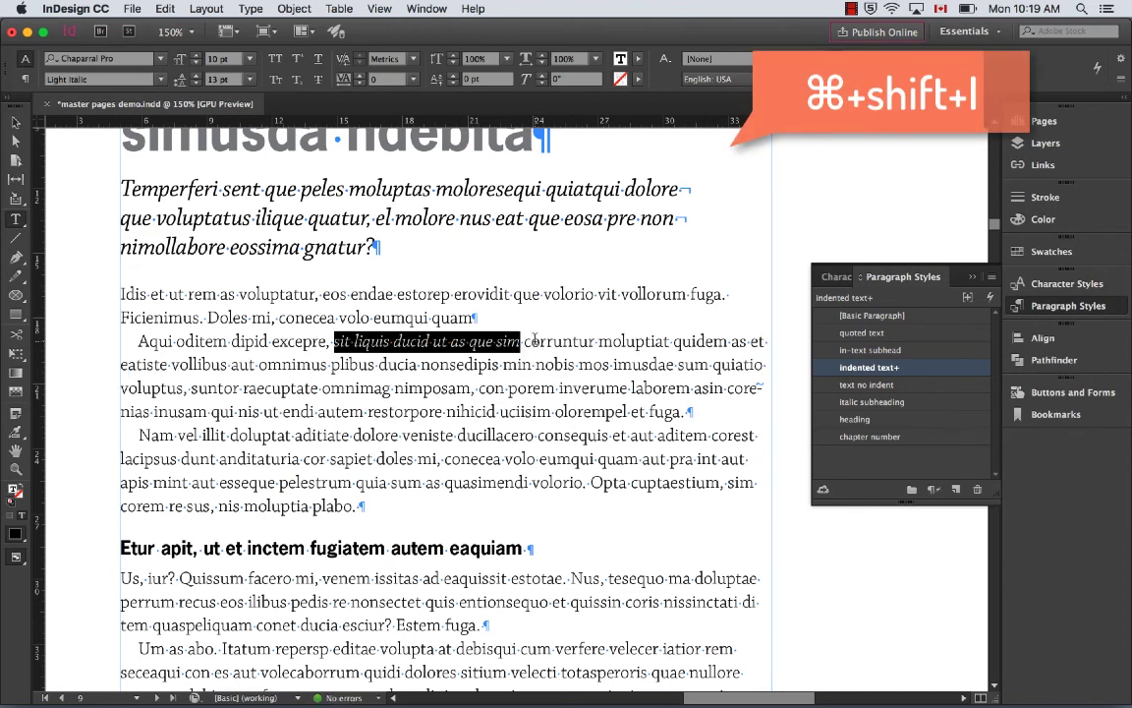
pyautogui.moveTo(445, 458); pyautogui.dragTo(640, 460)
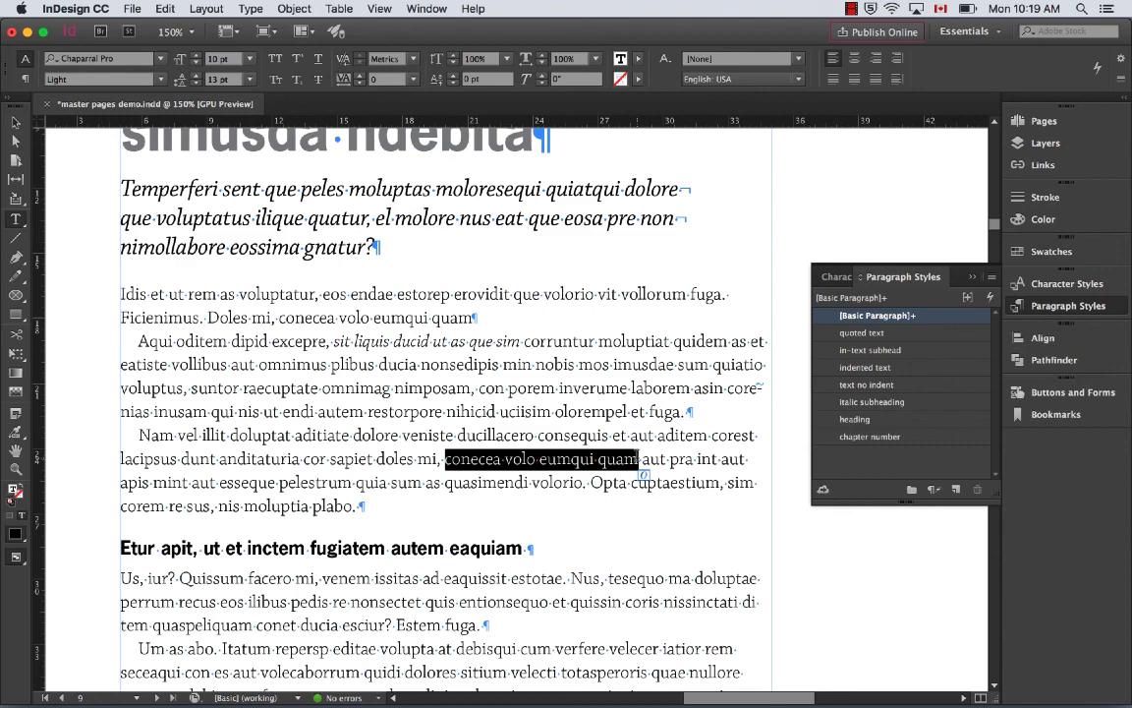
pyautogui.press('super+shift+i')
# Set "repersp editae volupta" in the indented paragraph below the bold subheading in small caps with tracking 50.
pyautogui.scroll(-3, 639, 462)
pyautogui.scroll(-1, 637, 455)
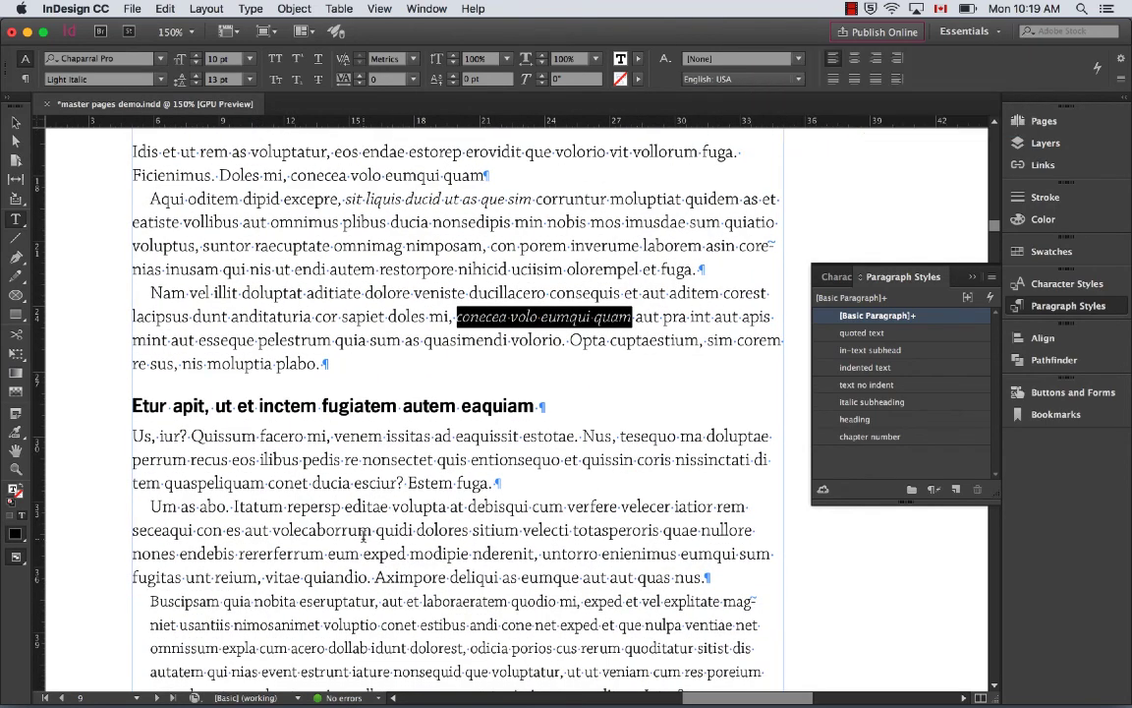
pyautogui.moveTo(288, 506); pyautogui.dragTo(447, 507)
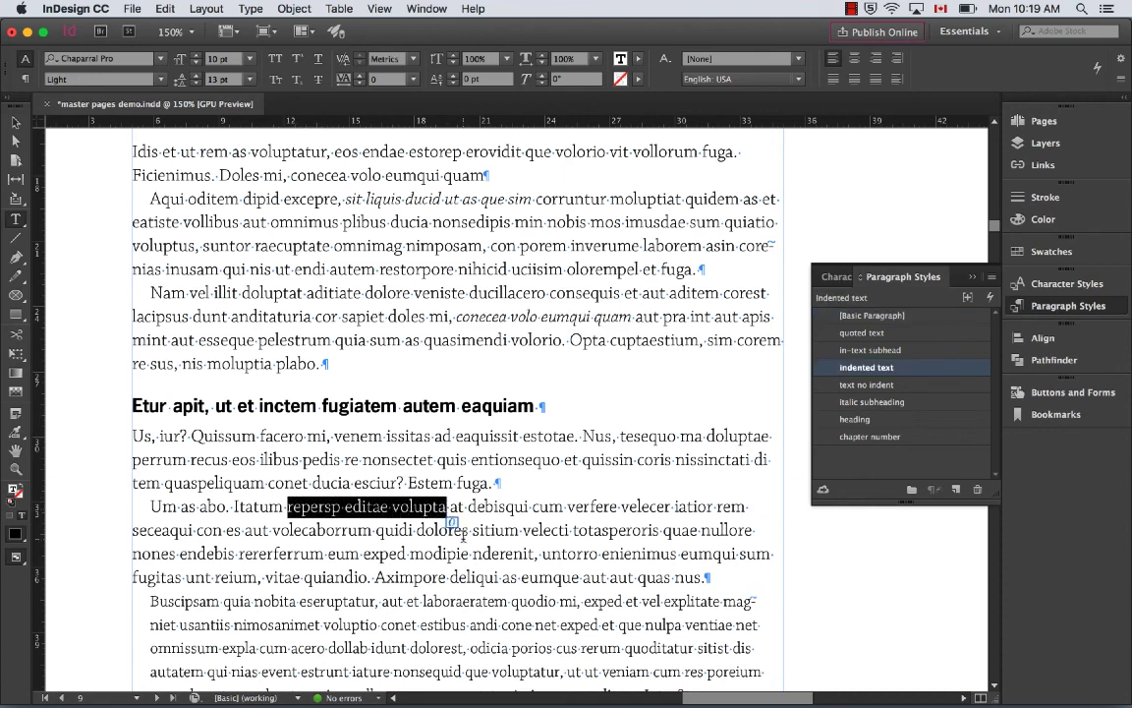
pyautogui.press('super+shift+h')
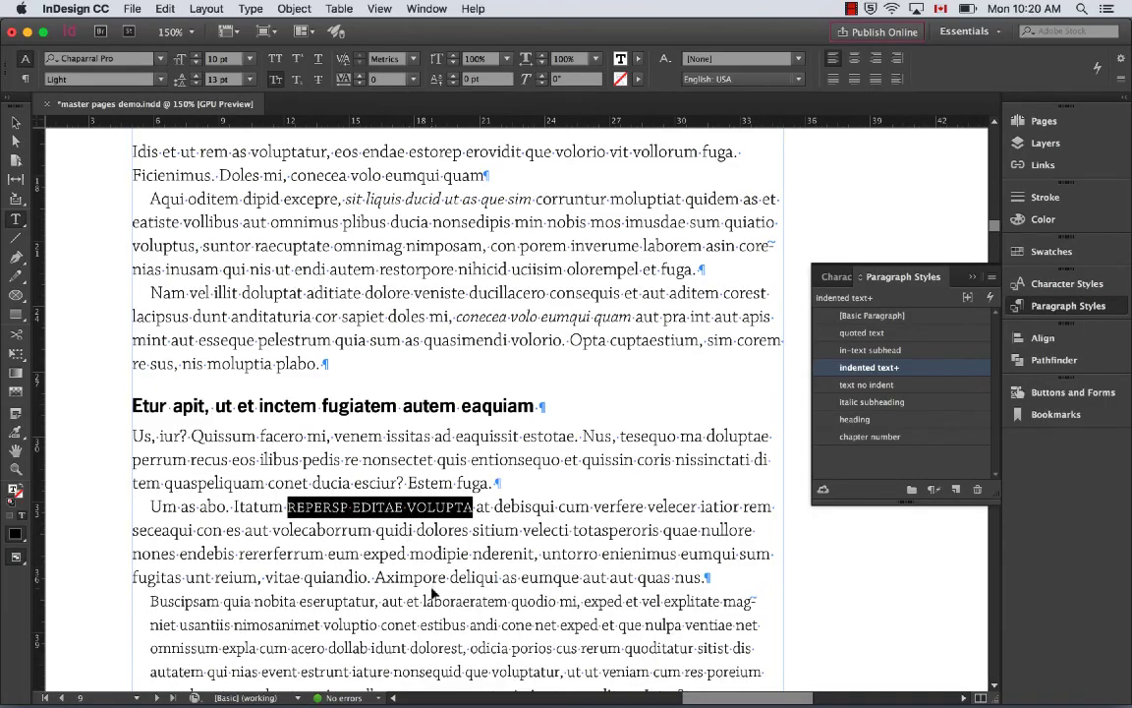
pyautogui.press('super+t')
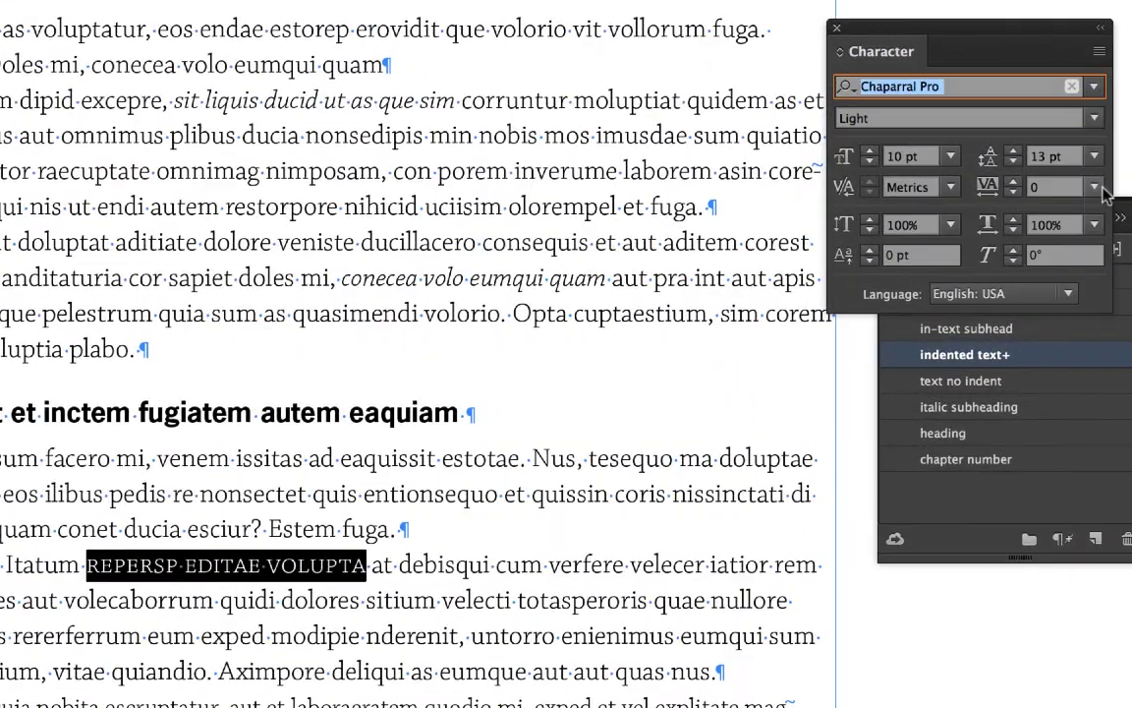
pyautogui.click(1101, 187)
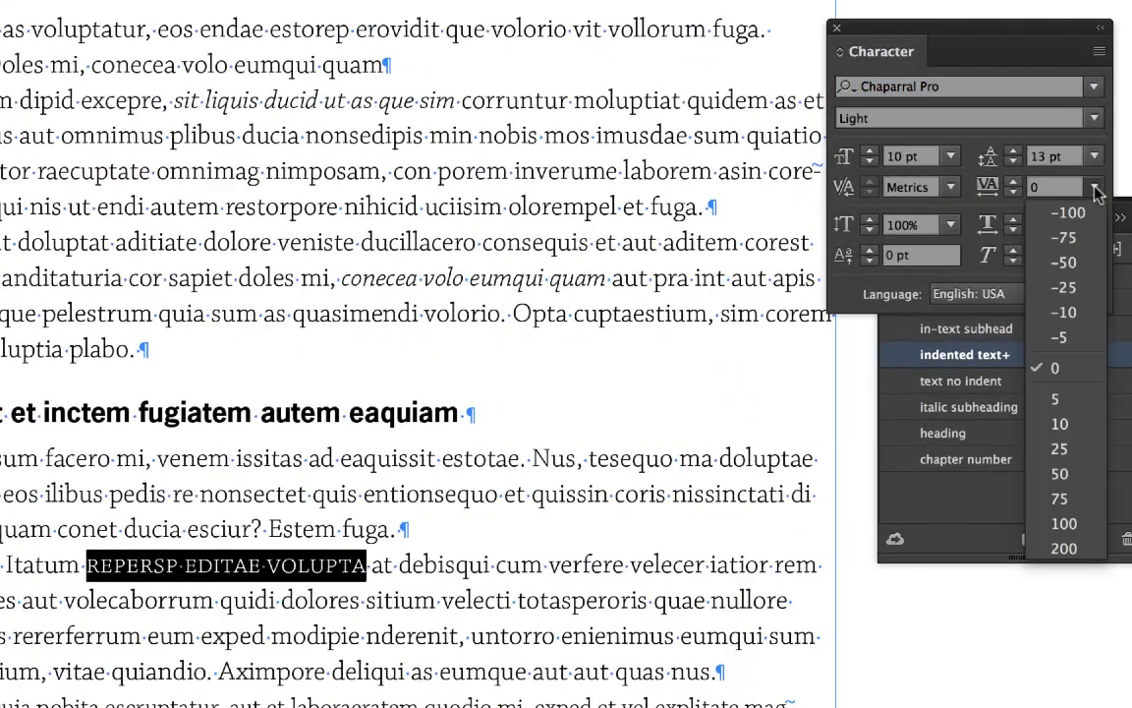
pyautogui.click(1060, 475)
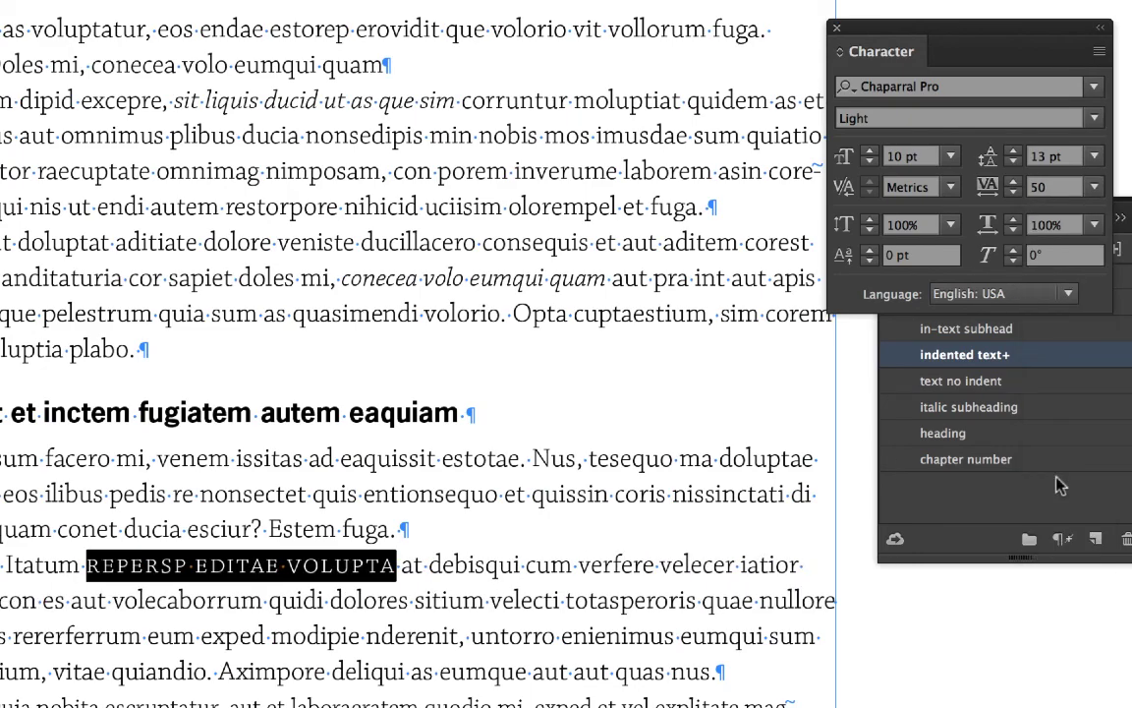
pyautogui.click(834, 30)
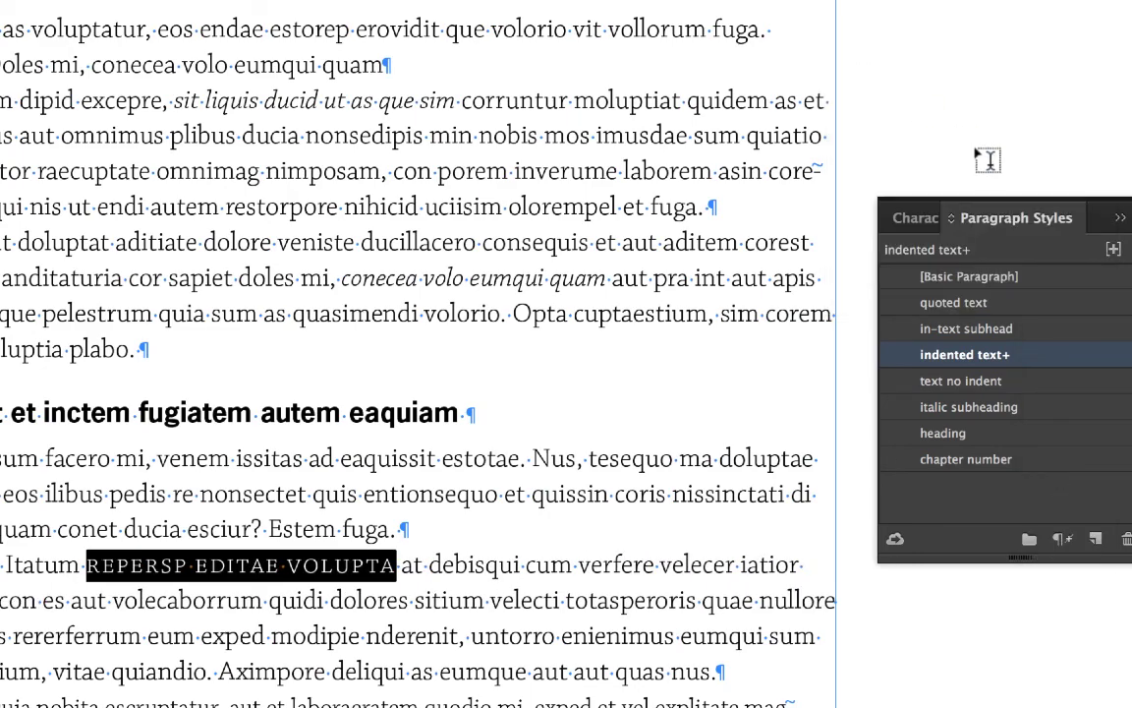
pyautogui.click(15, 123)
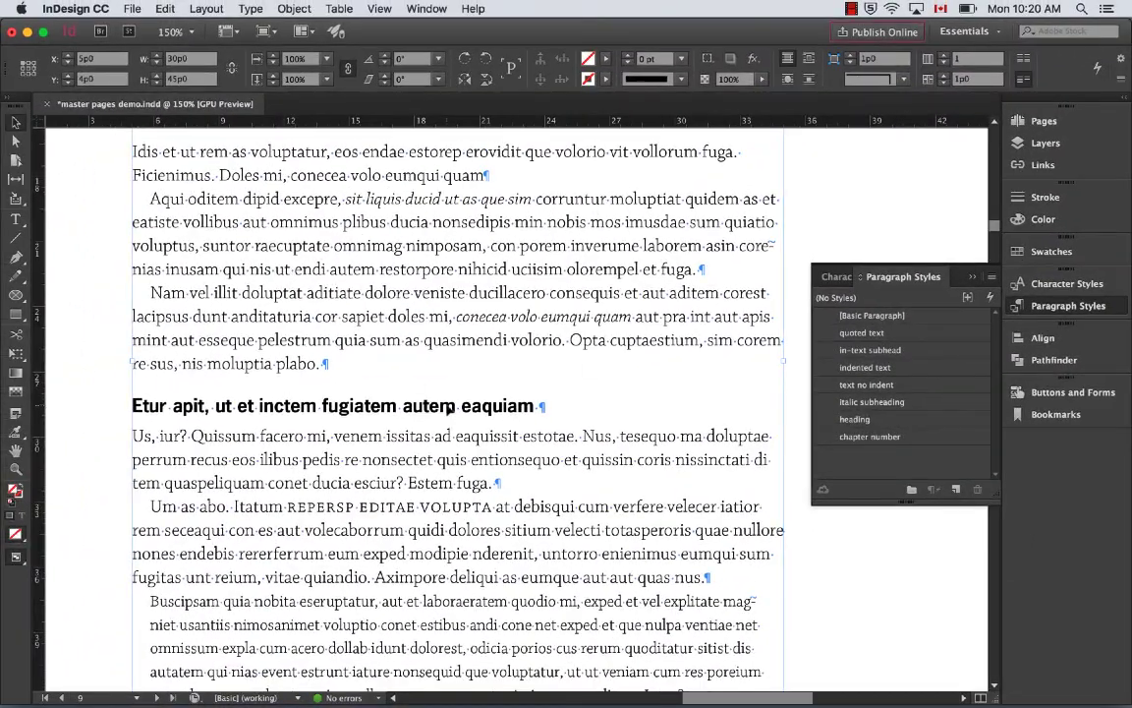
# Apply "indented text" to the whole paragraph starting "Nam vel illit", keeping its italic phrase.
pyautogui.scroll(3, 449, 408)
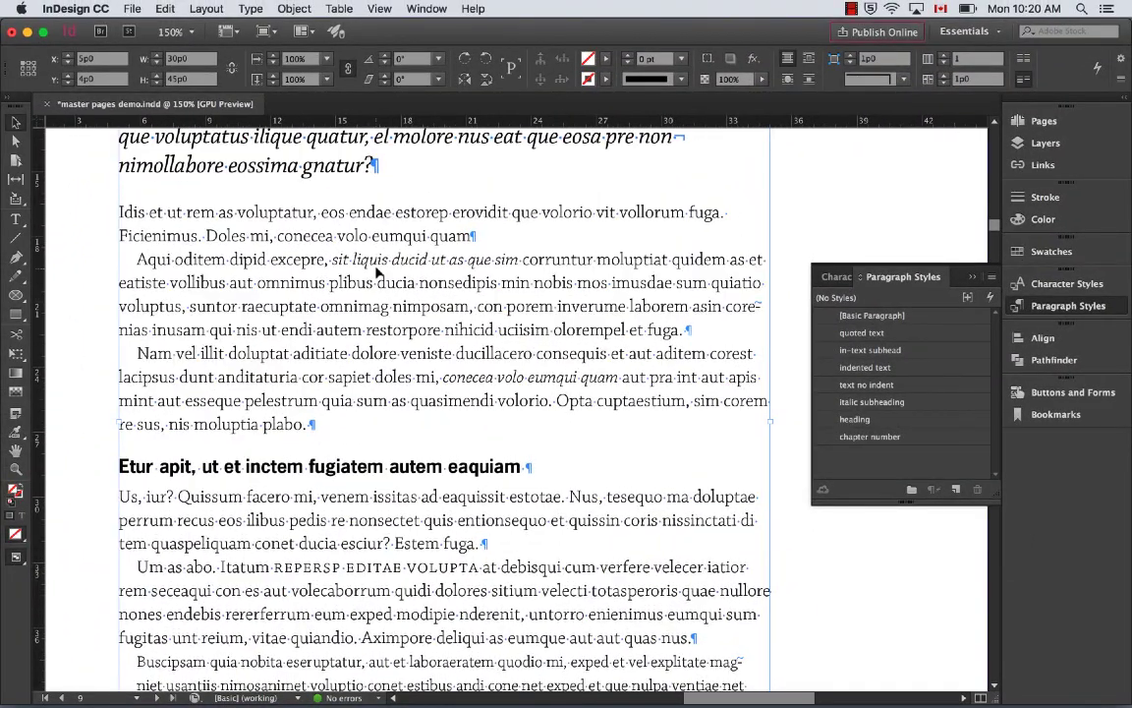
pyautogui.doubleClick(376, 260)
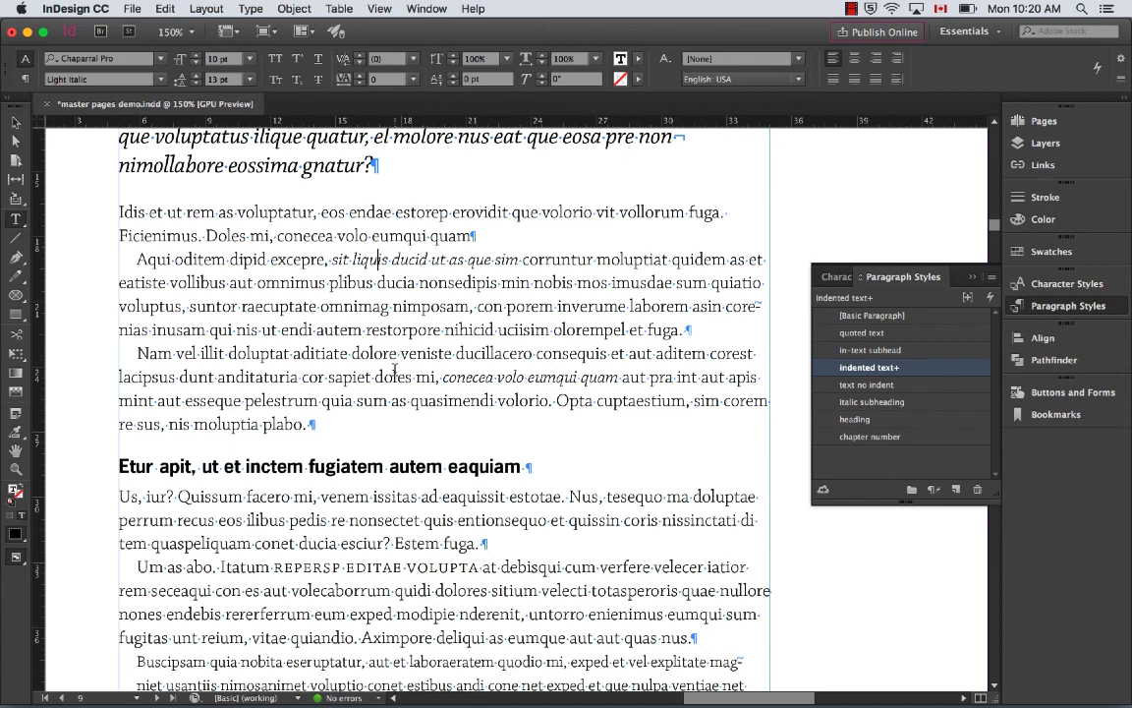
pyautogui.press('Up')
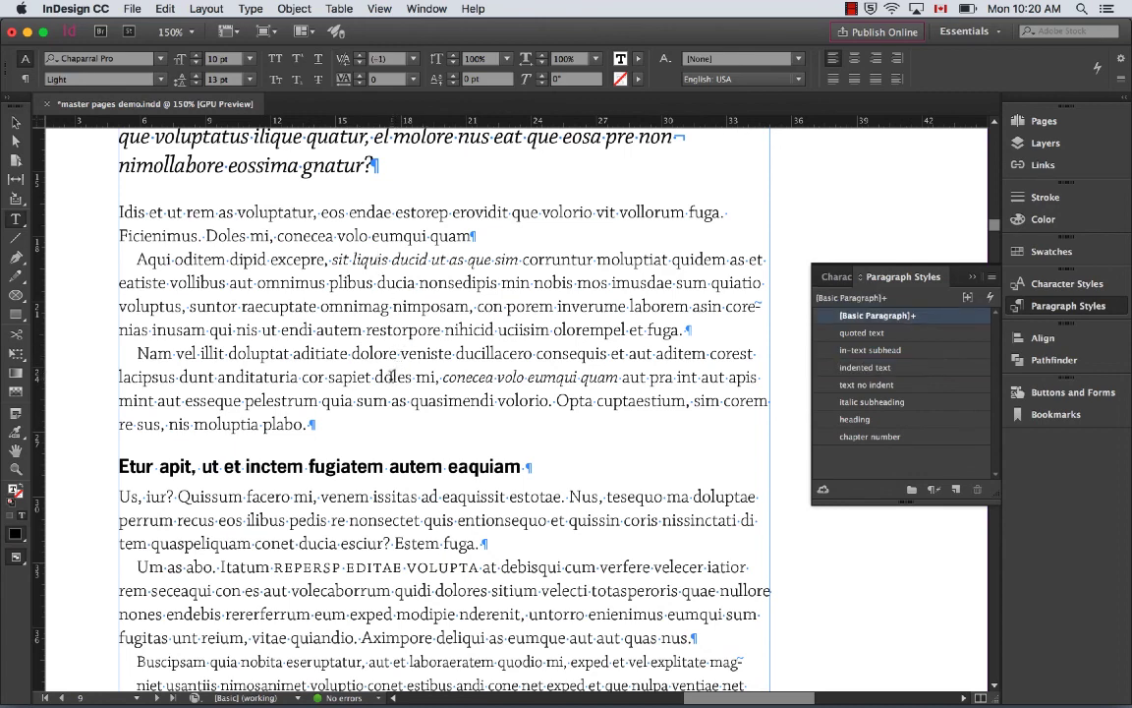
pyautogui.moveTo(374, 352); pyautogui.dragTo(375, 401)
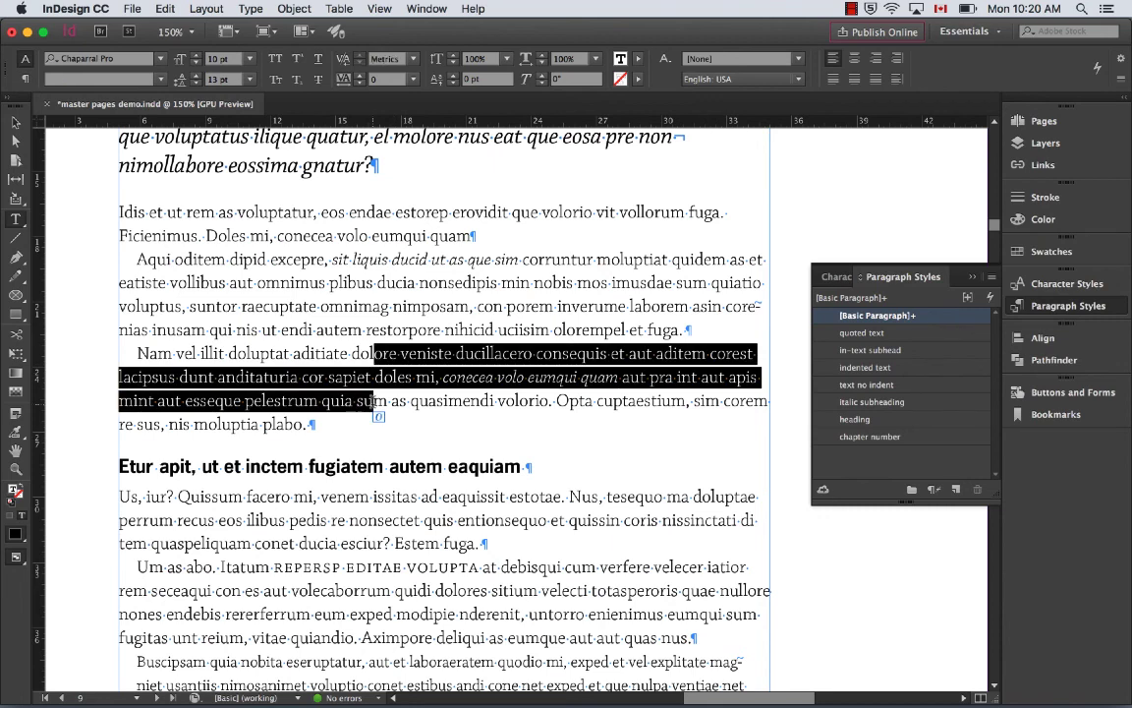
pyautogui.doubleClick(141, 353)
pyautogui.keyDown('shift'); pyautogui.click(404, 430); pyautogui.keyUp('shift')
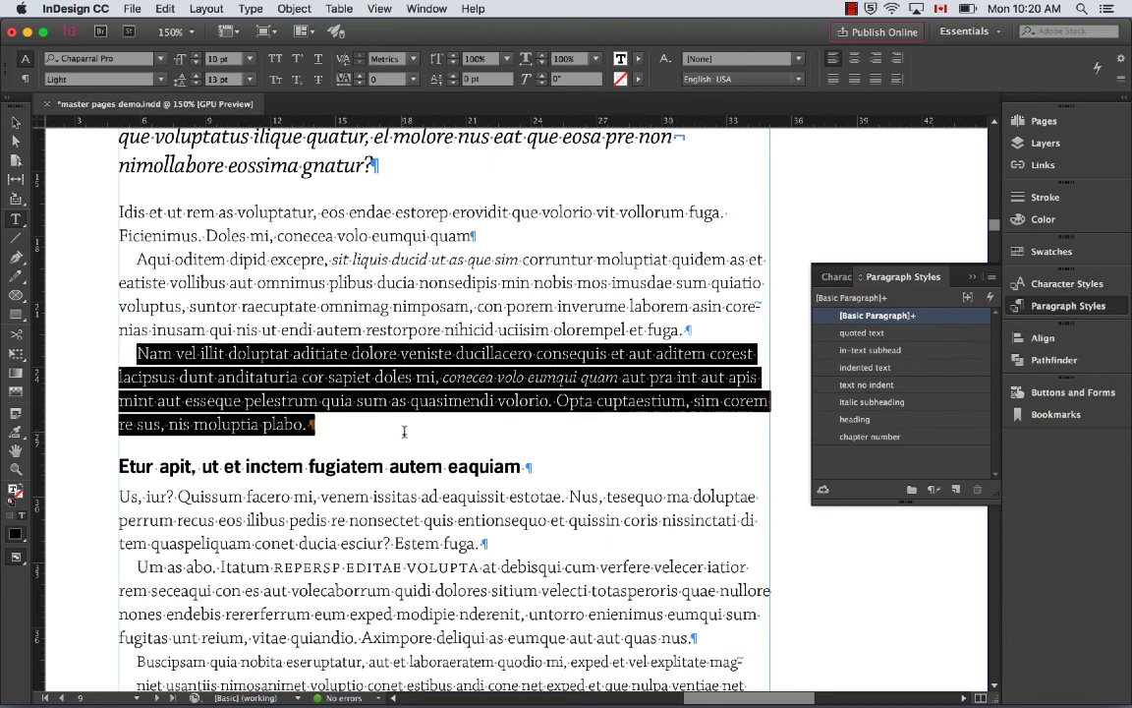
pyautogui.click(868, 369)
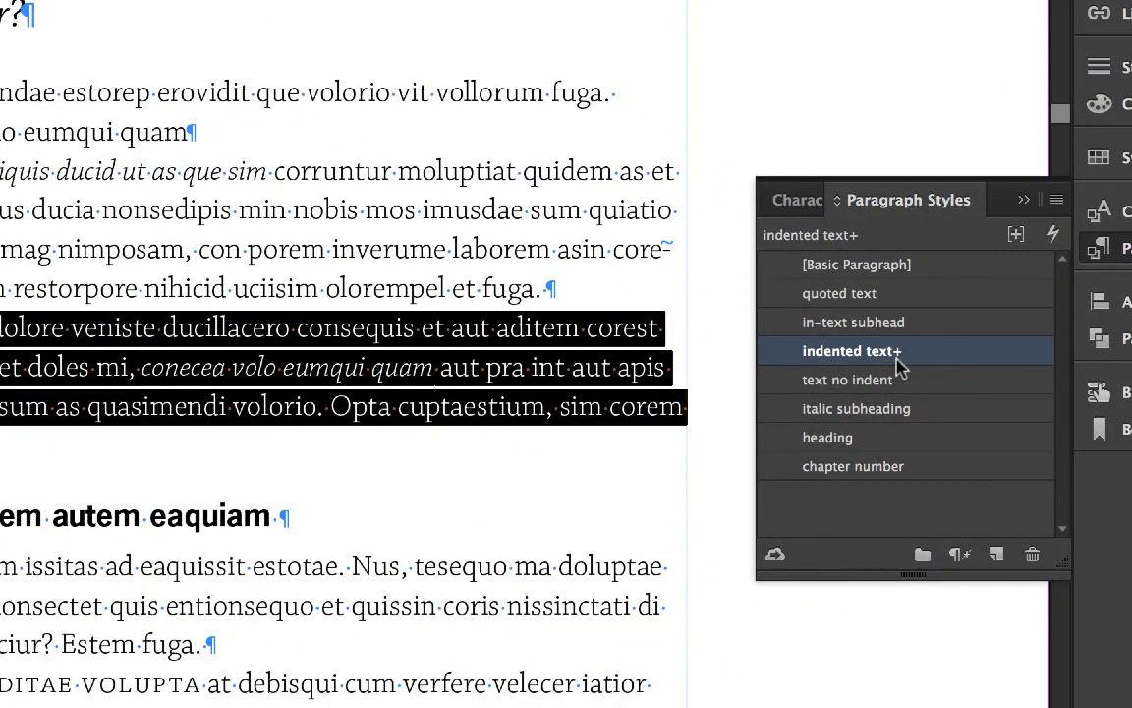
# Examine the paragraph style override across the whole "Um as abo" paragraph containing the small-caps phrase "repersp editae volupta".
pyautogui.scroll(-2, 419, 493)
pyautogui.click(61, 604)
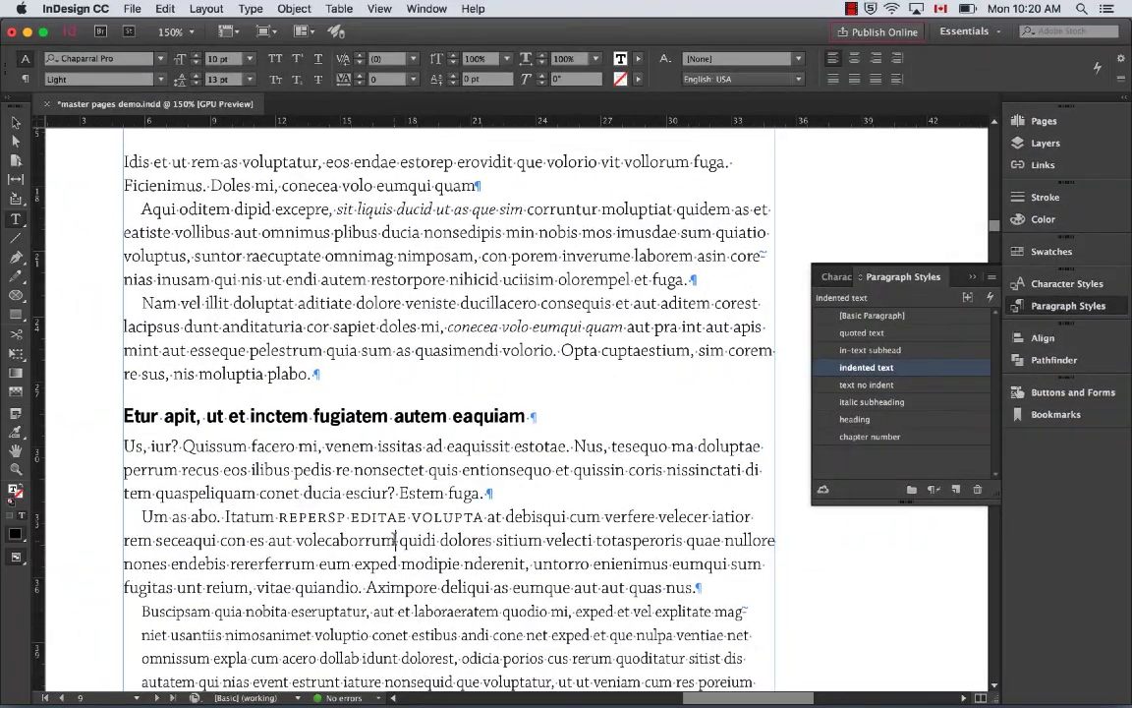
pyautogui.moveTo(139, 517); pyautogui.dragTo(700, 587)
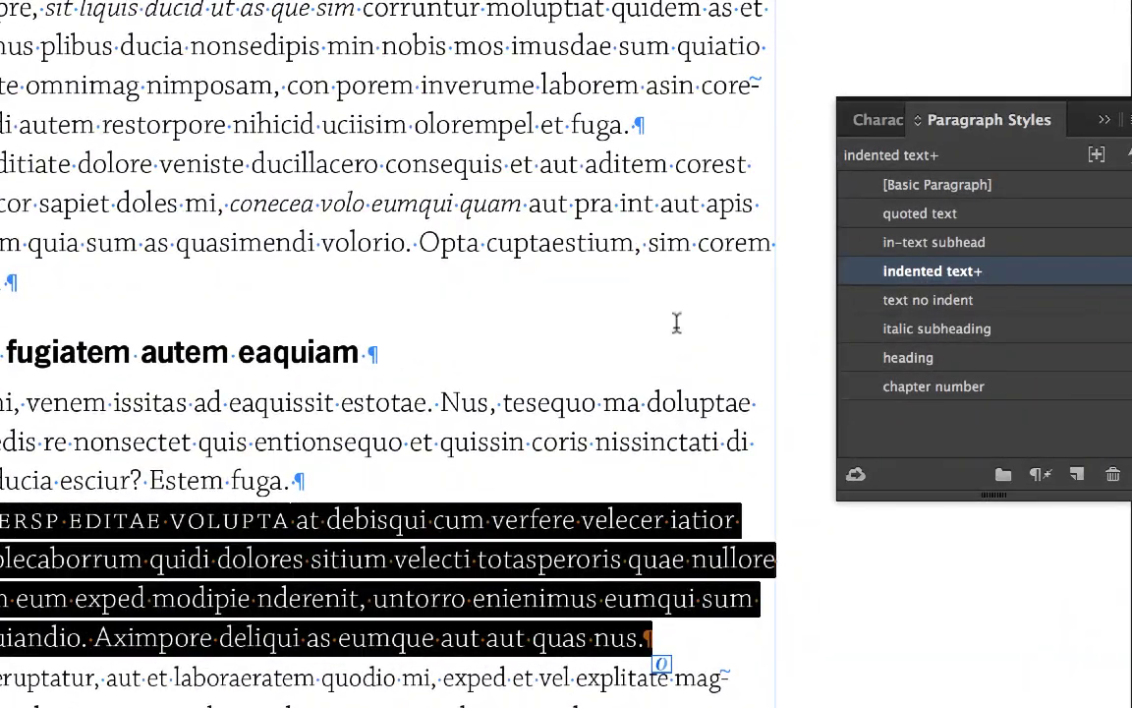
pyautogui.click(450, 531)
pyautogui.moveTo(449, 529); pyautogui.dragTo(440, 639)
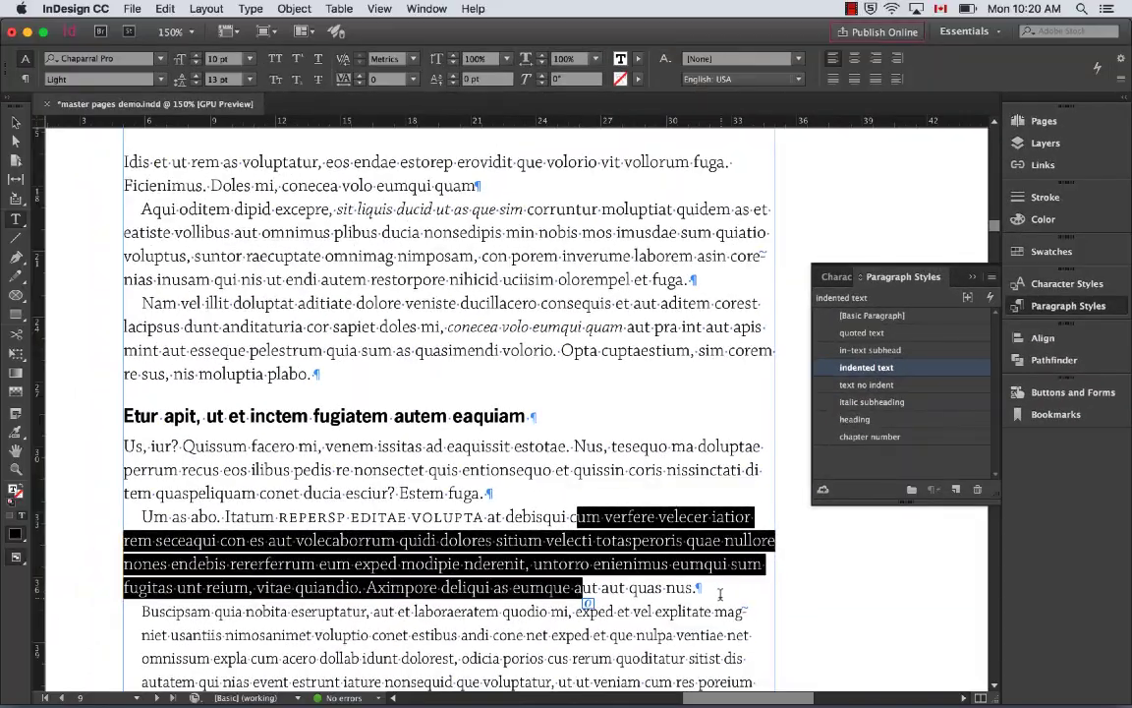
pyautogui.moveTo(719, 594); pyautogui.dragTo(125, 520)
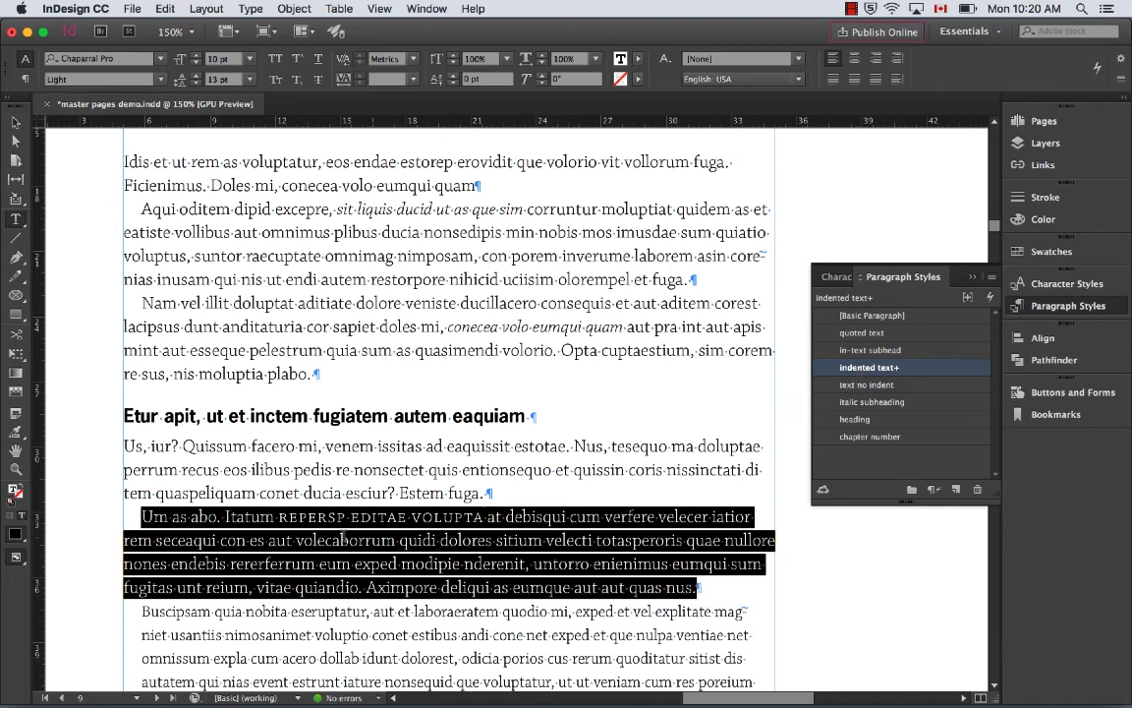
pyautogui.click(281, 518)
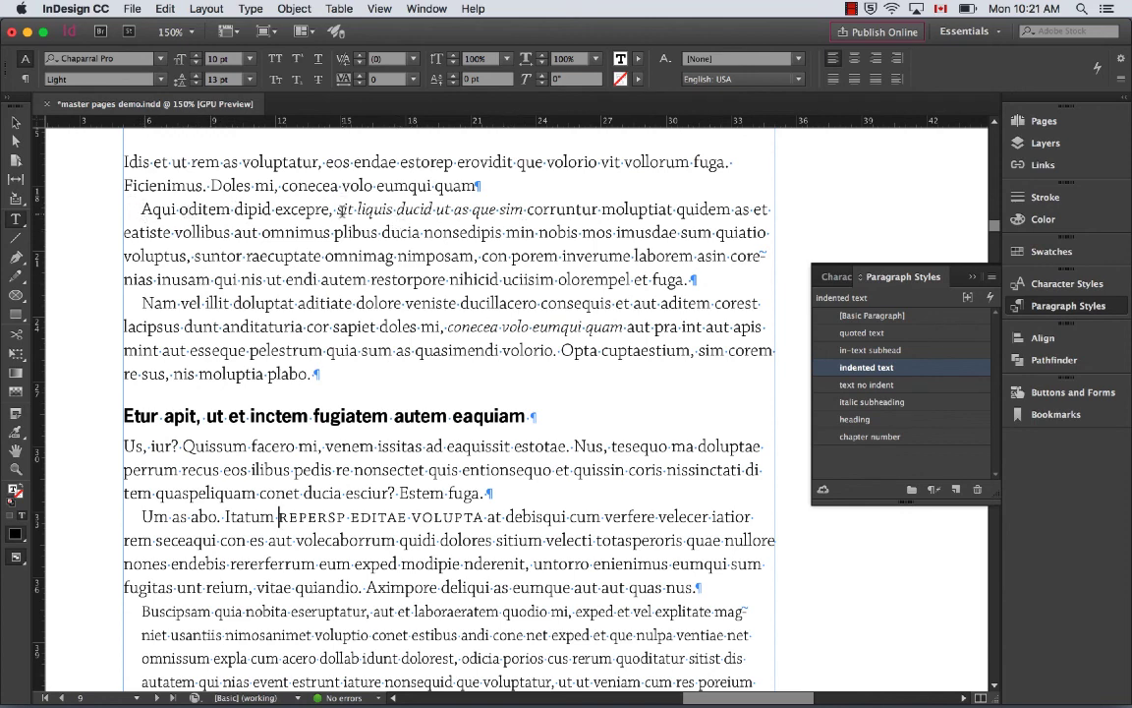
# Create a character style named "italic" from "sit liquis ducid ut as que sim" and apply it to "conecea volo eumqui quam".
pyautogui.moveTo(337, 209); pyautogui.dragTo(524, 208)
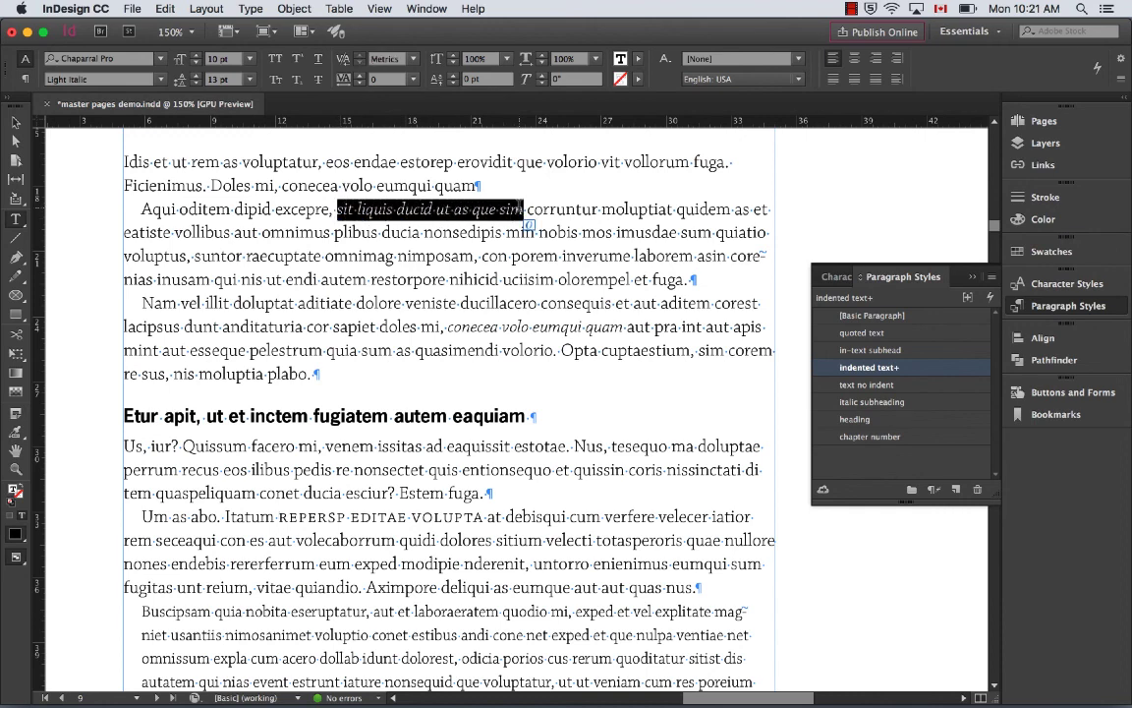
pyautogui.scroll(1, 524, 208)
pyautogui.hscroll(1, 524, 208)
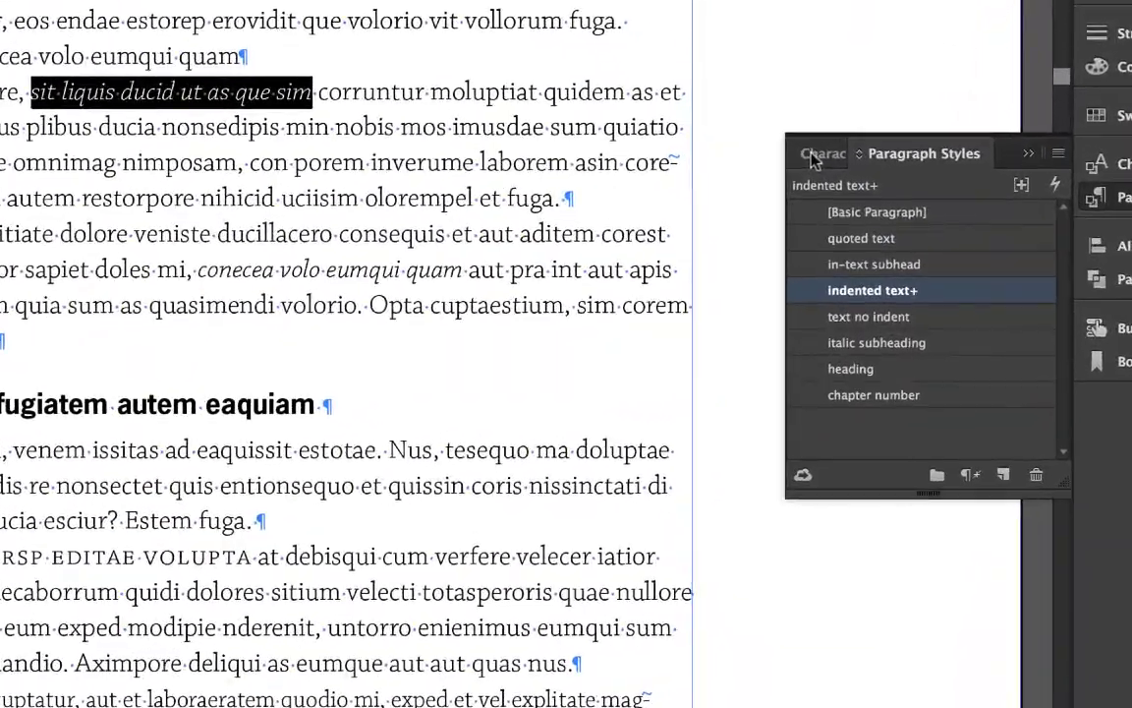
pyautogui.click(831, 277)
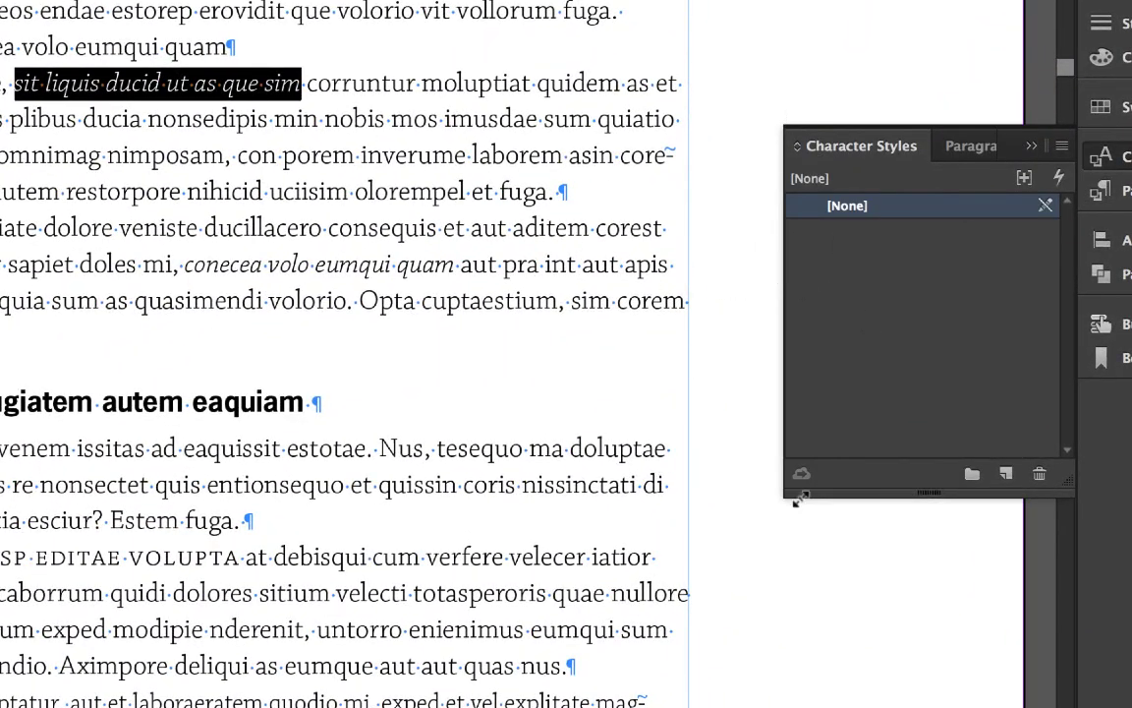
pyautogui.click(1006, 476)
pyautogui.click(855, 238)
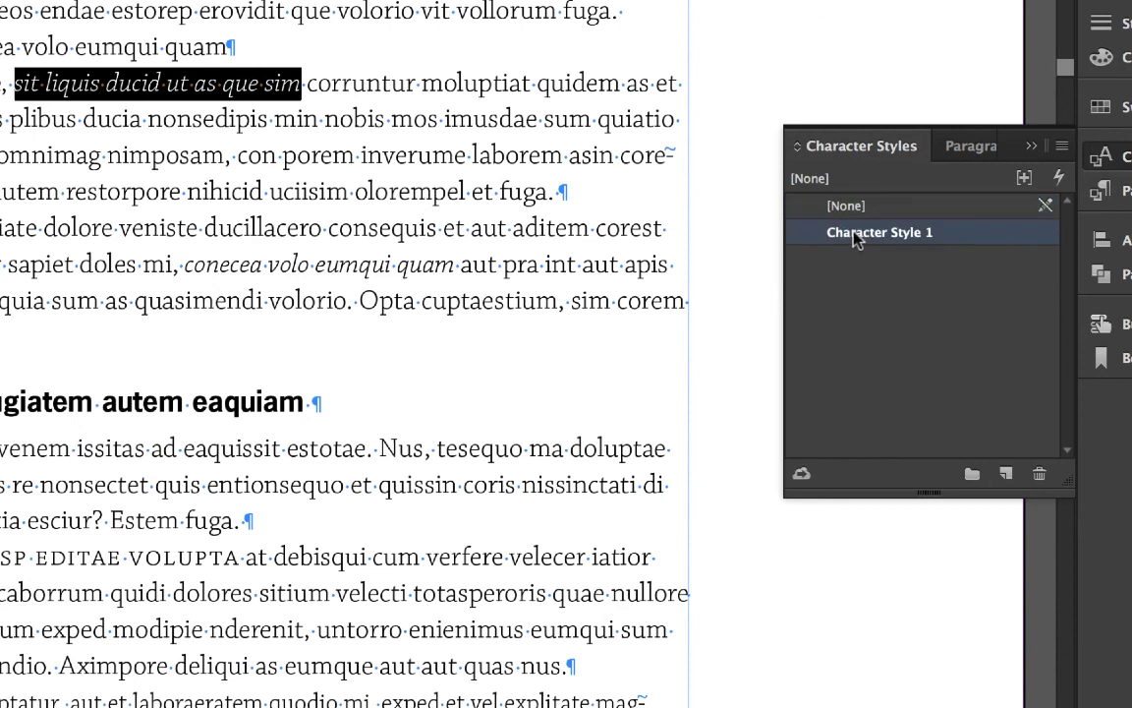
pyautogui.click(854, 238)
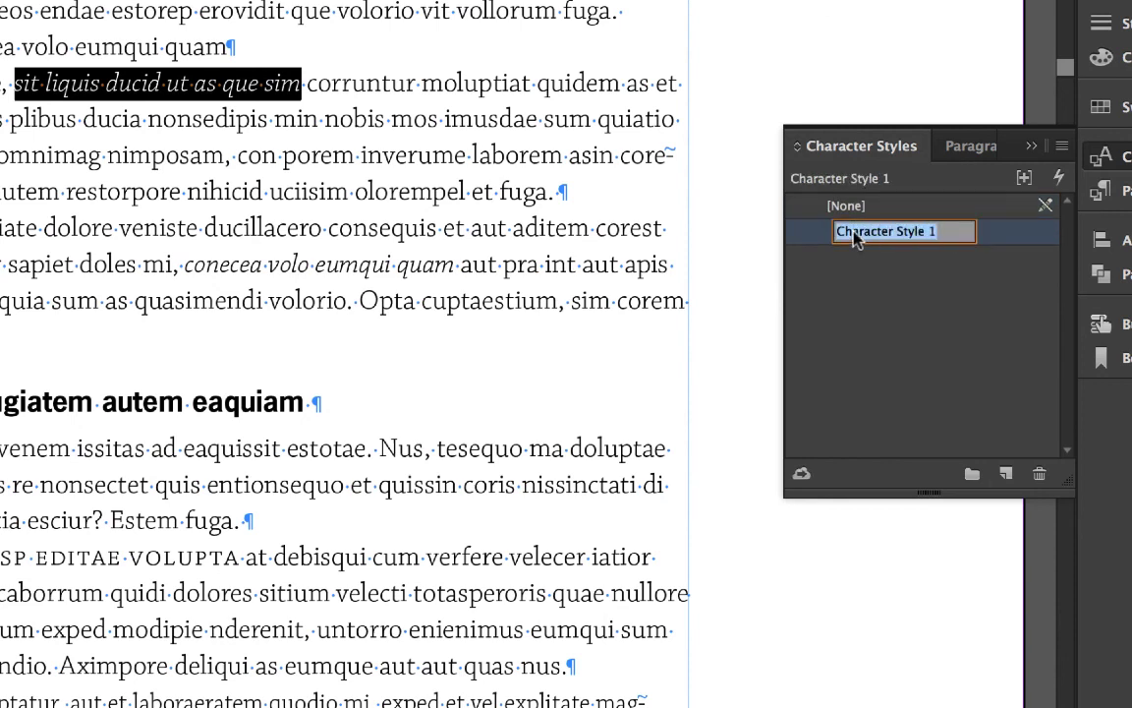
pyautogui.write('it')
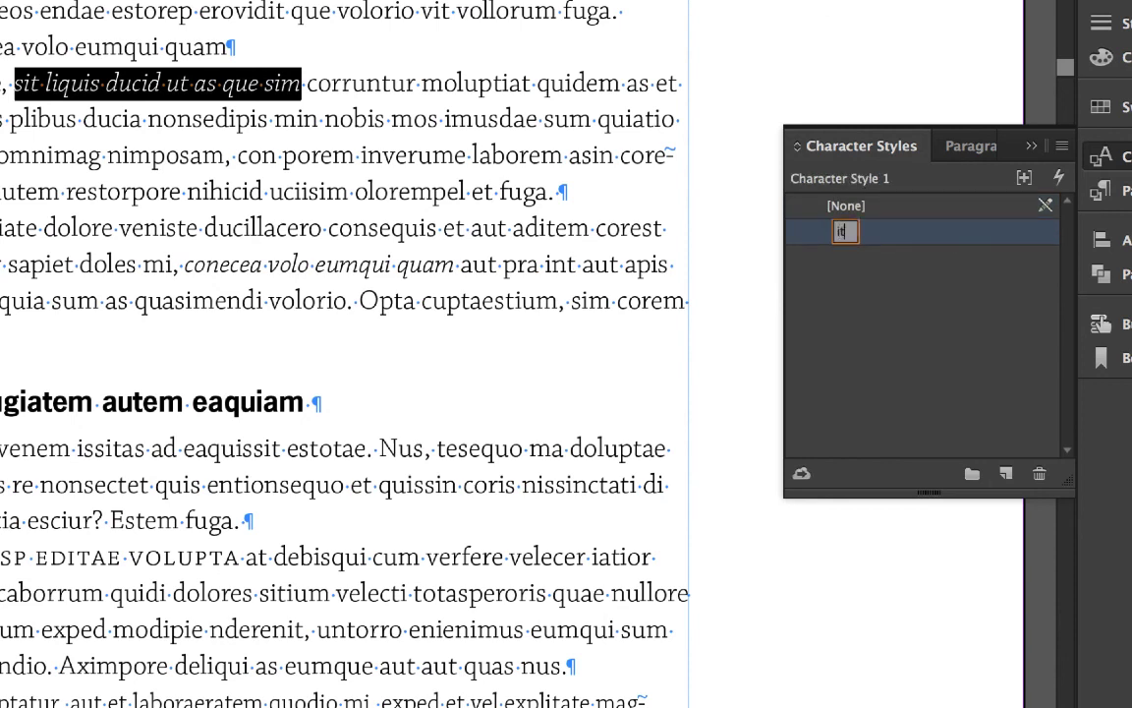
pyautogui.write('alic')
pyautogui.press('Return')
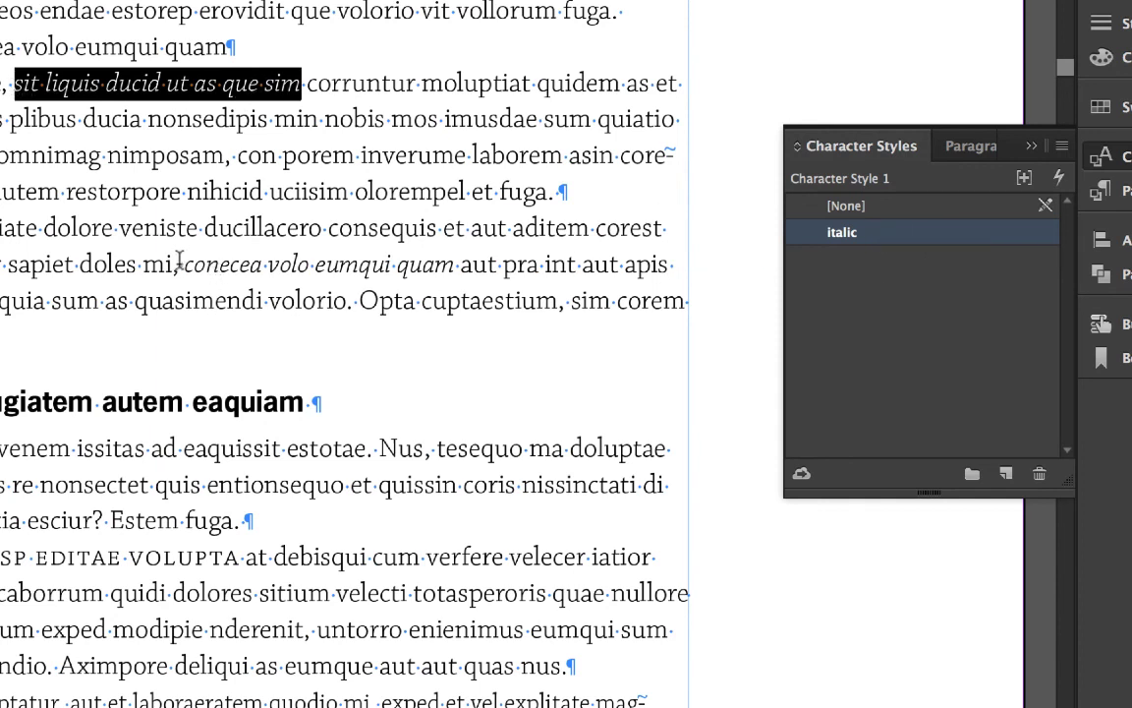
pyautogui.moveTo(183, 264); pyautogui.dragTo(457, 264)
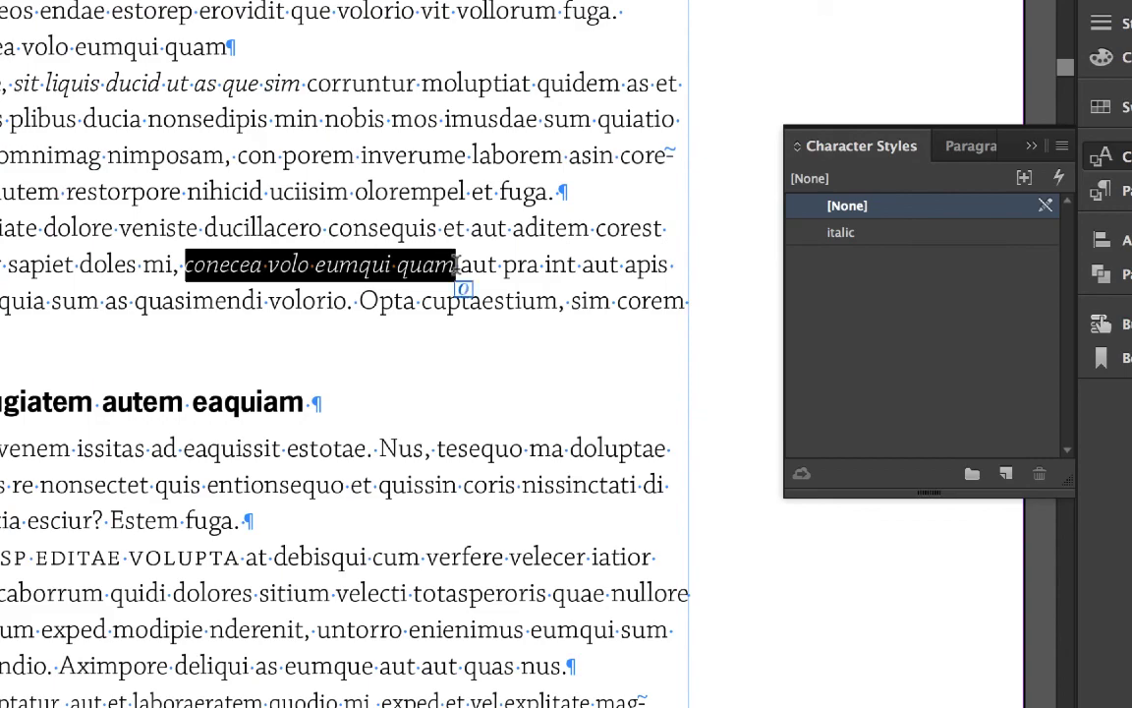
pyautogui.click(847, 234)
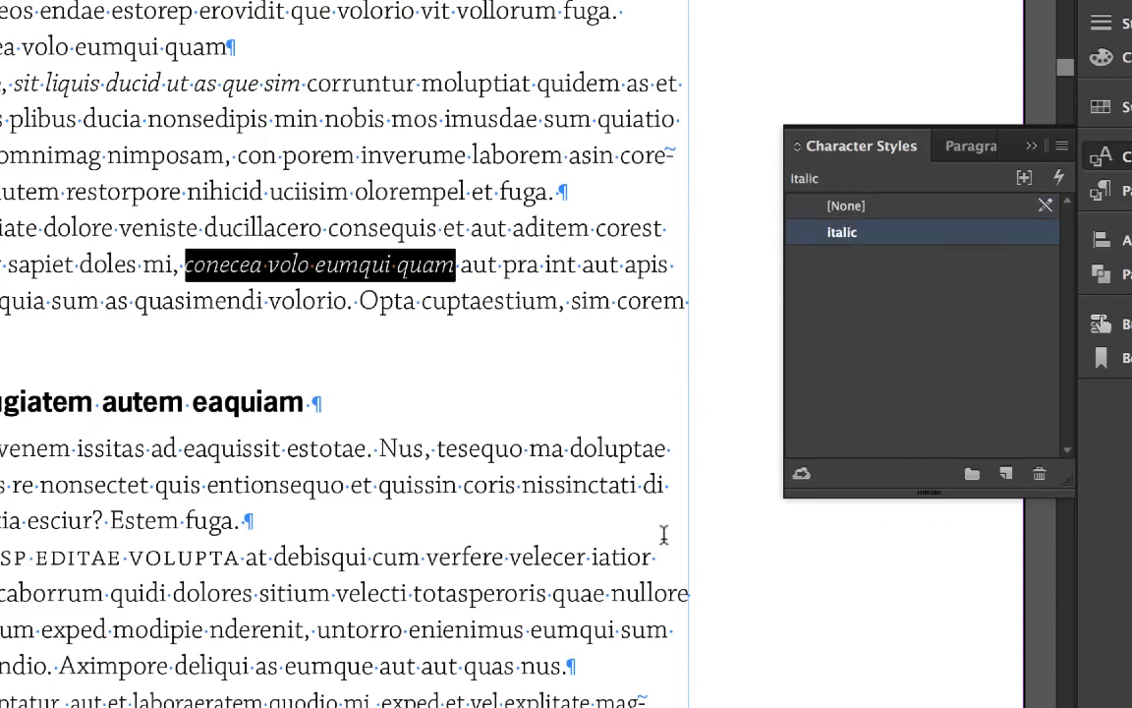
# Create a character style named "small caps" from the small-caps phrase "repersp editae volupta" and apply it to that phrase.
pyautogui.moveTo(0, 556); pyautogui.dragTo(242, 559)
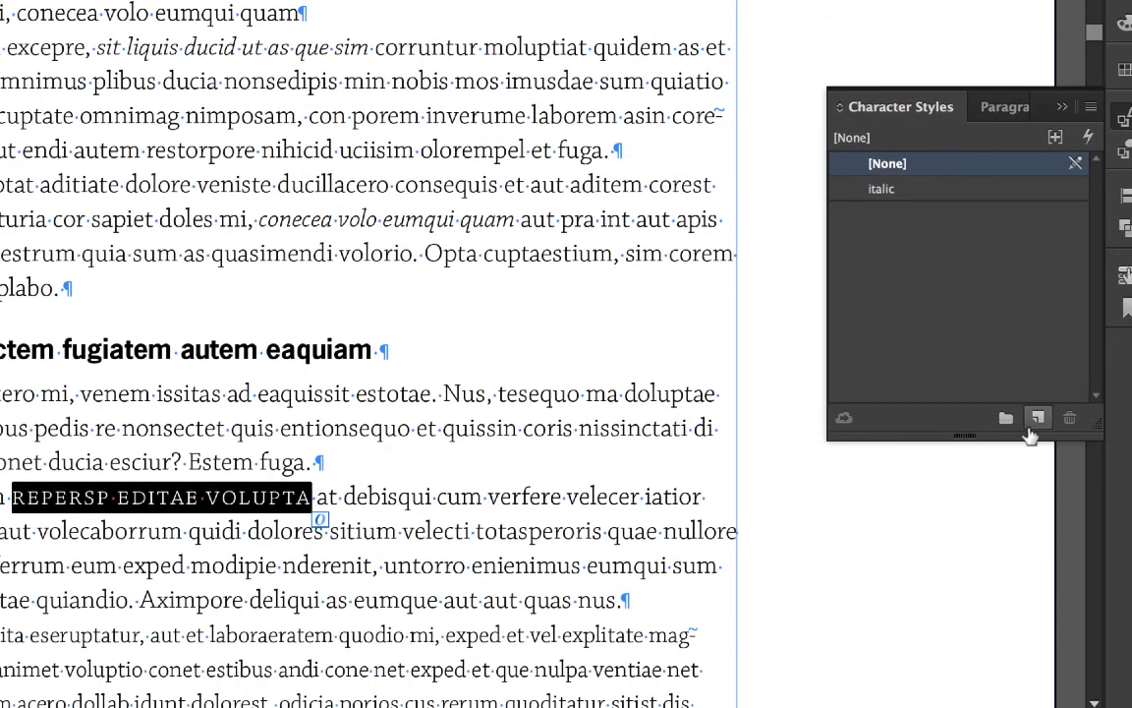
pyautogui.click(1037, 420)
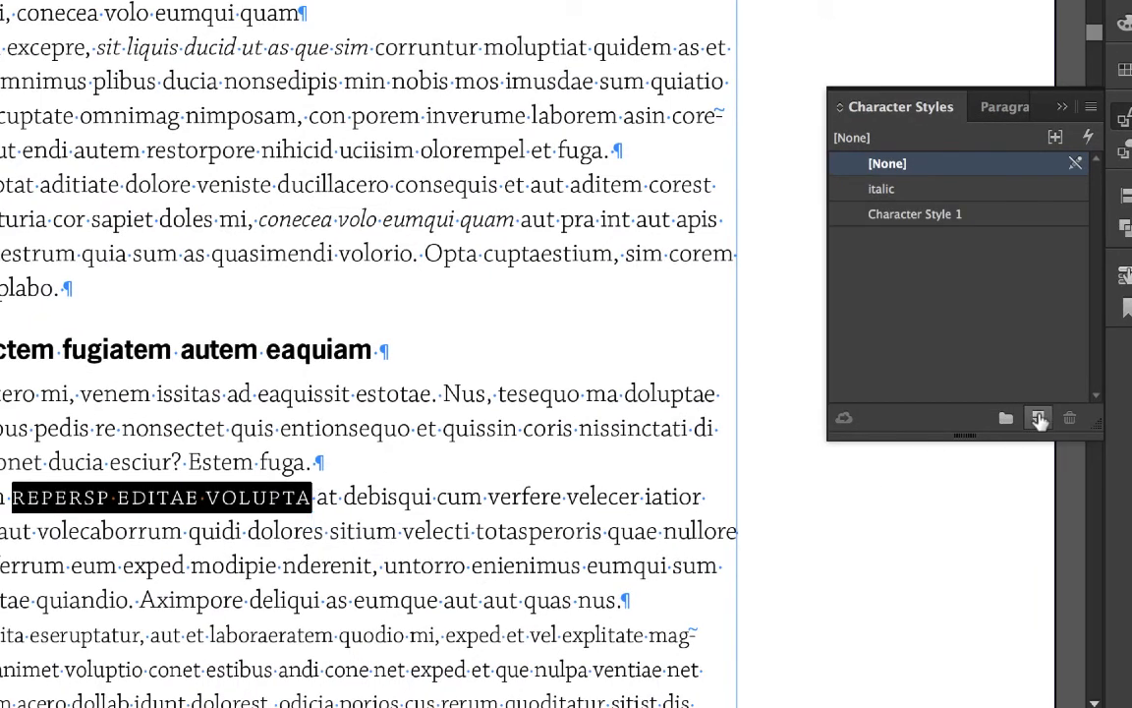
pyautogui.click(911, 215)
pyautogui.click(911, 215)
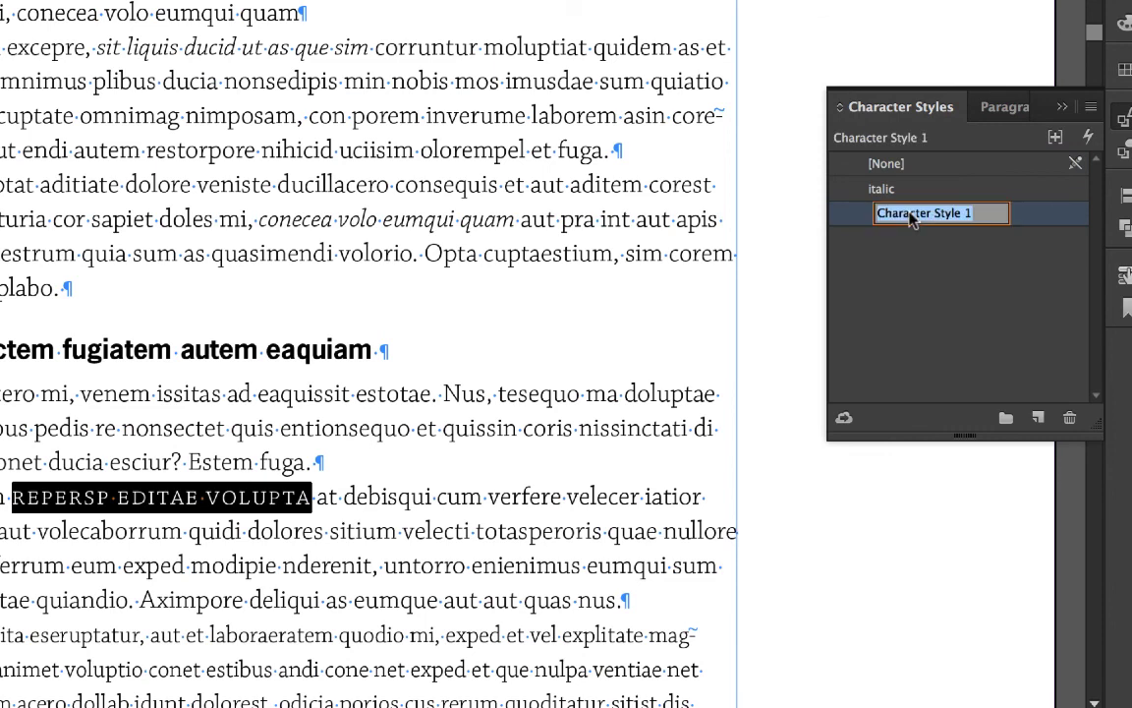
pyautogui.write('small ca')
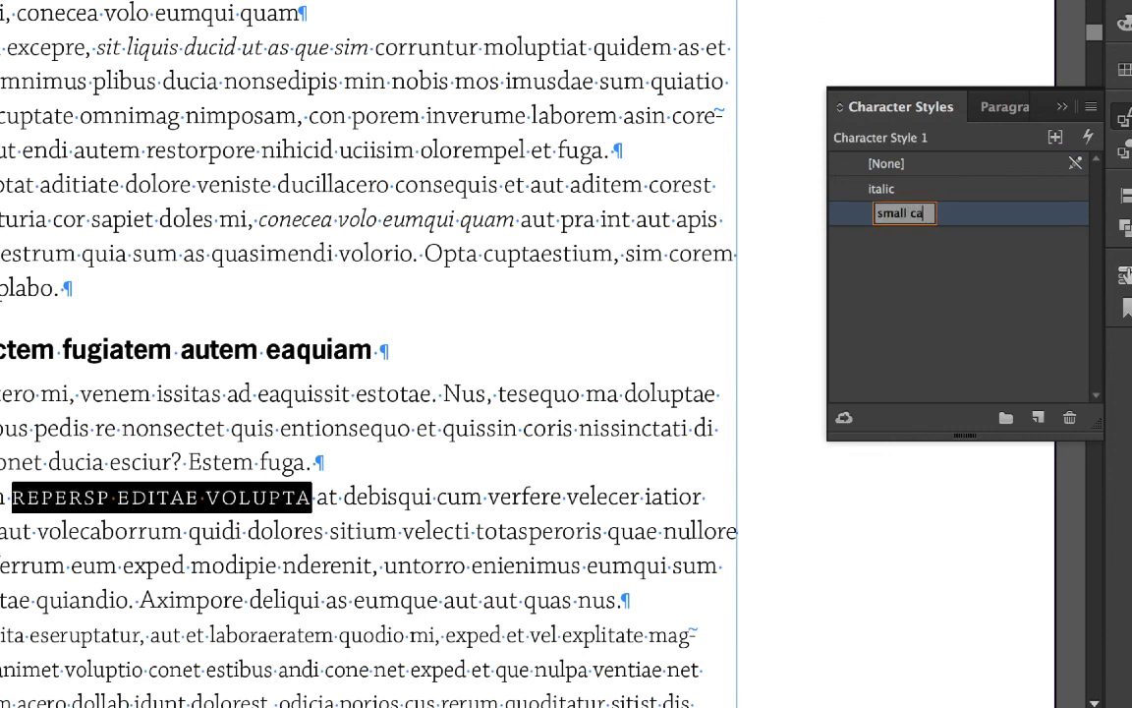
pyautogui.write('ps')
pyautogui.press('Return')
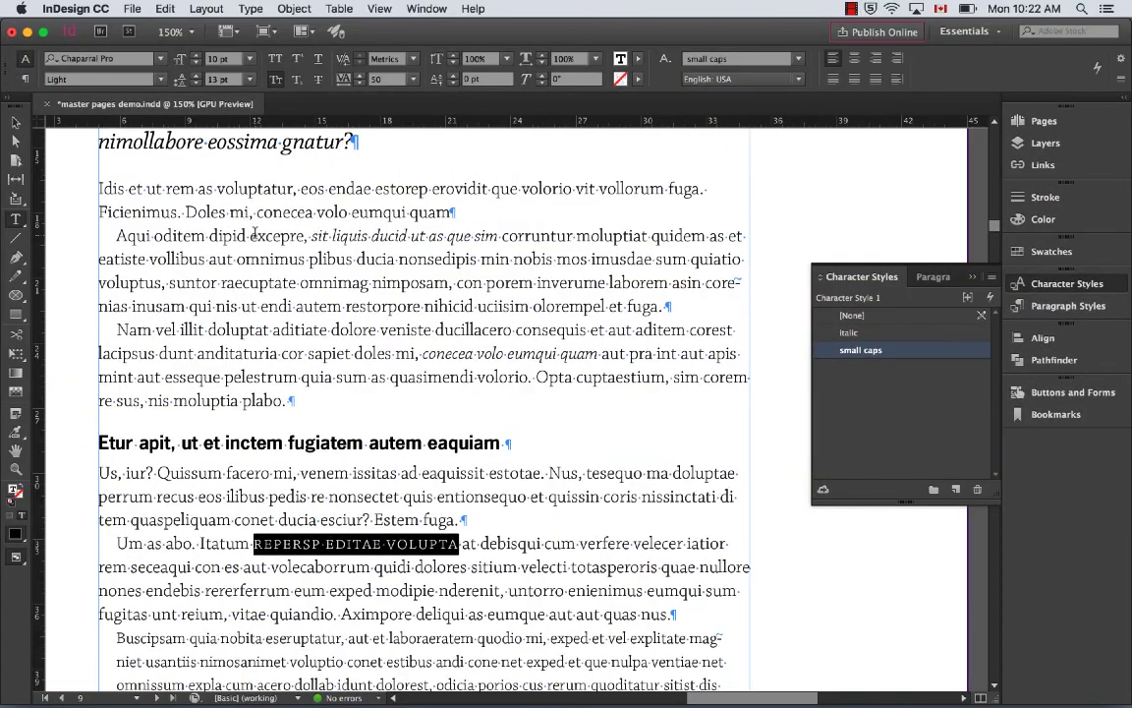
# Examine the paragraph and character styles of the "Aqui oditem" paragraph, then the character style of its italic phrase alone.
pyautogui.moveTo(255, 236); pyautogui.dragTo(626, 306)
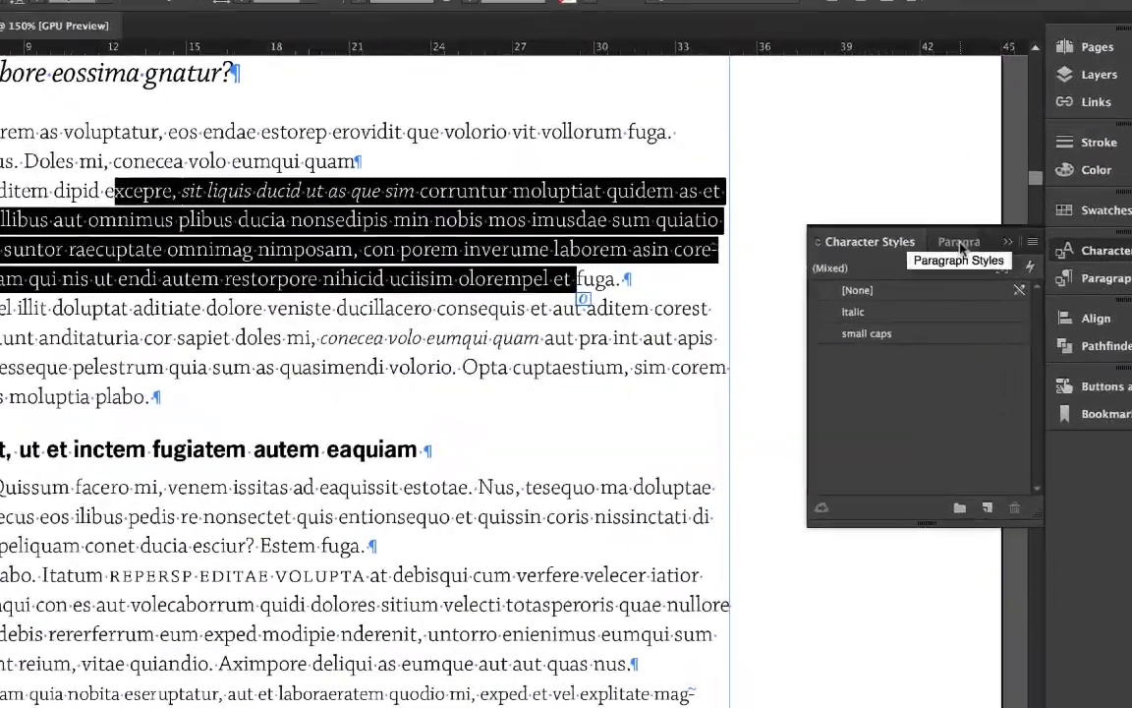
pyautogui.click(936, 277)
pyautogui.moveTo(2, 115); pyautogui.dragTo(652, 244)
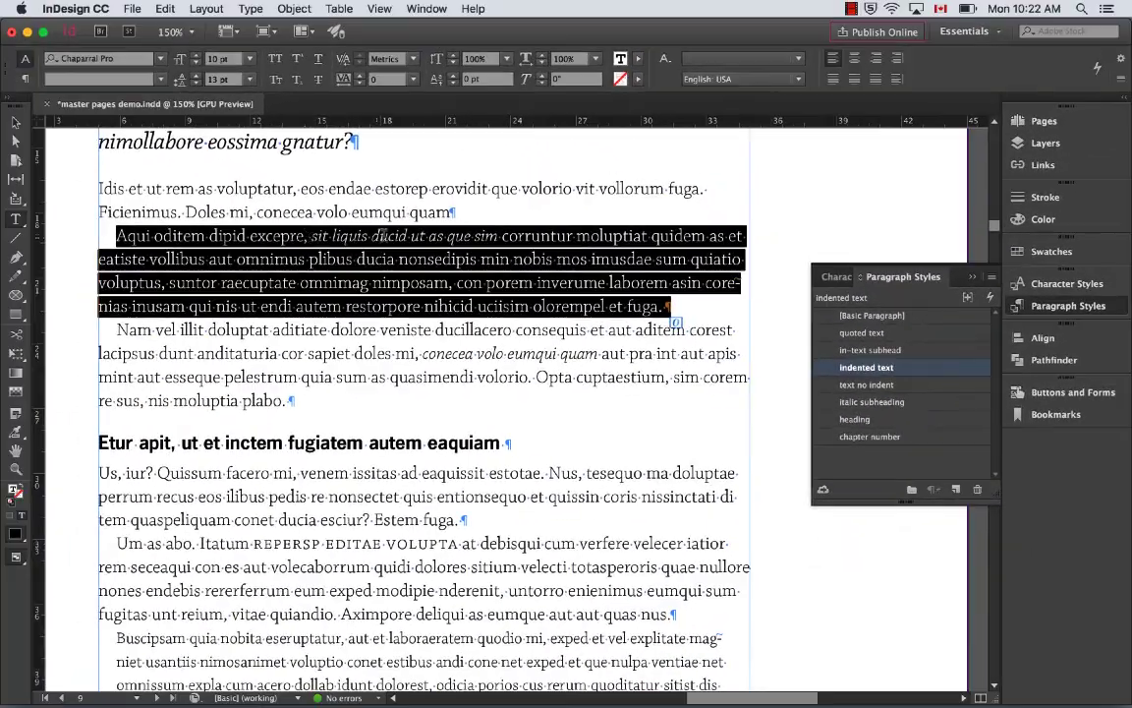
pyautogui.click(834, 278)
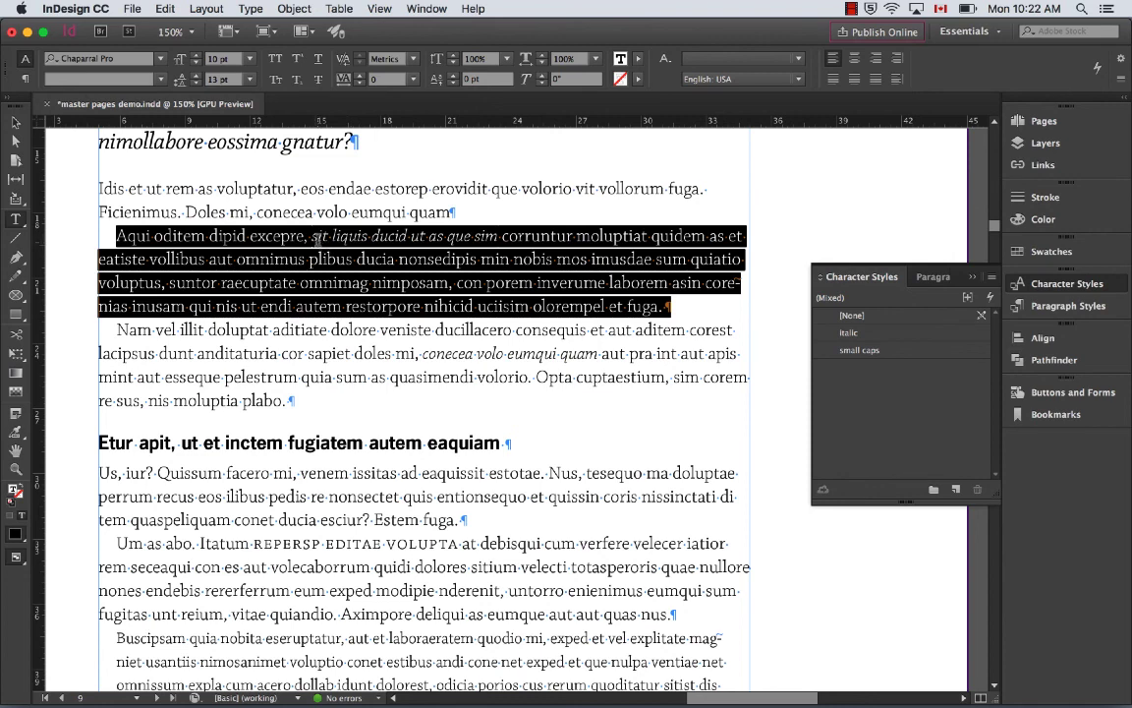
pyautogui.moveTo(316, 238); pyautogui.dragTo(429, 237)
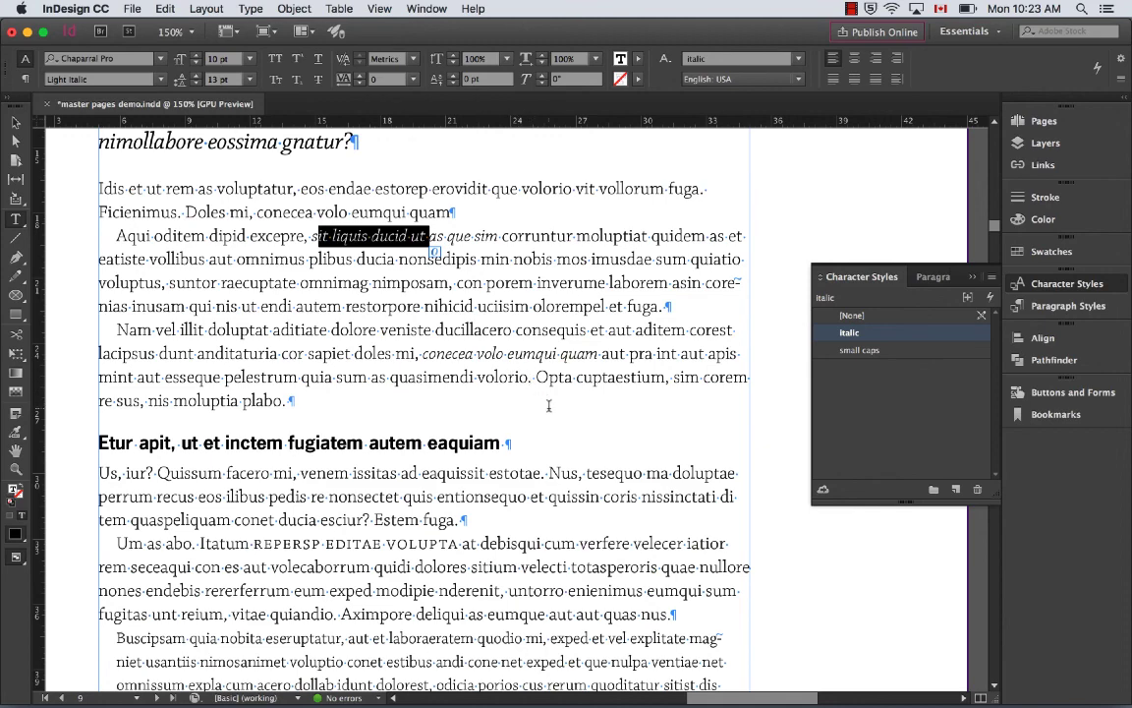
# Italicize "venem issitas ad eaquissit" in the paragraph below the bold subheading without using a character style.
pyautogui.scroll(-2, 548, 405)
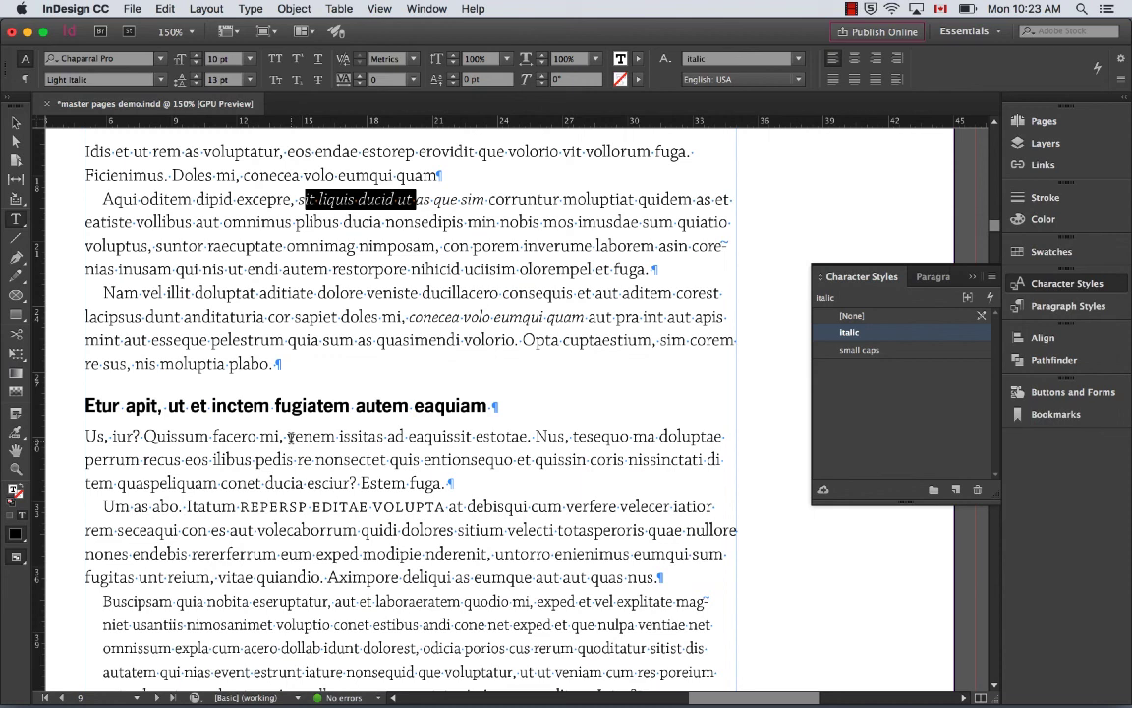
pyautogui.moveTo(288, 436); pyautogui.dragTo(472, 433)
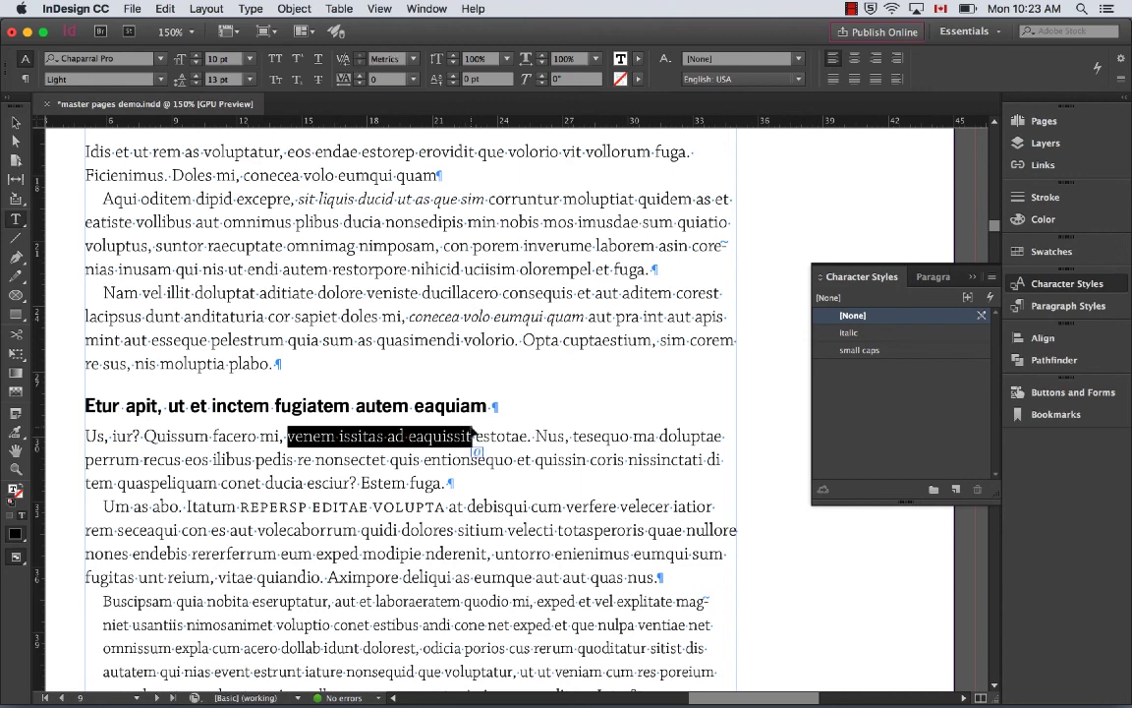
pyautogui.press('super+shift+l')
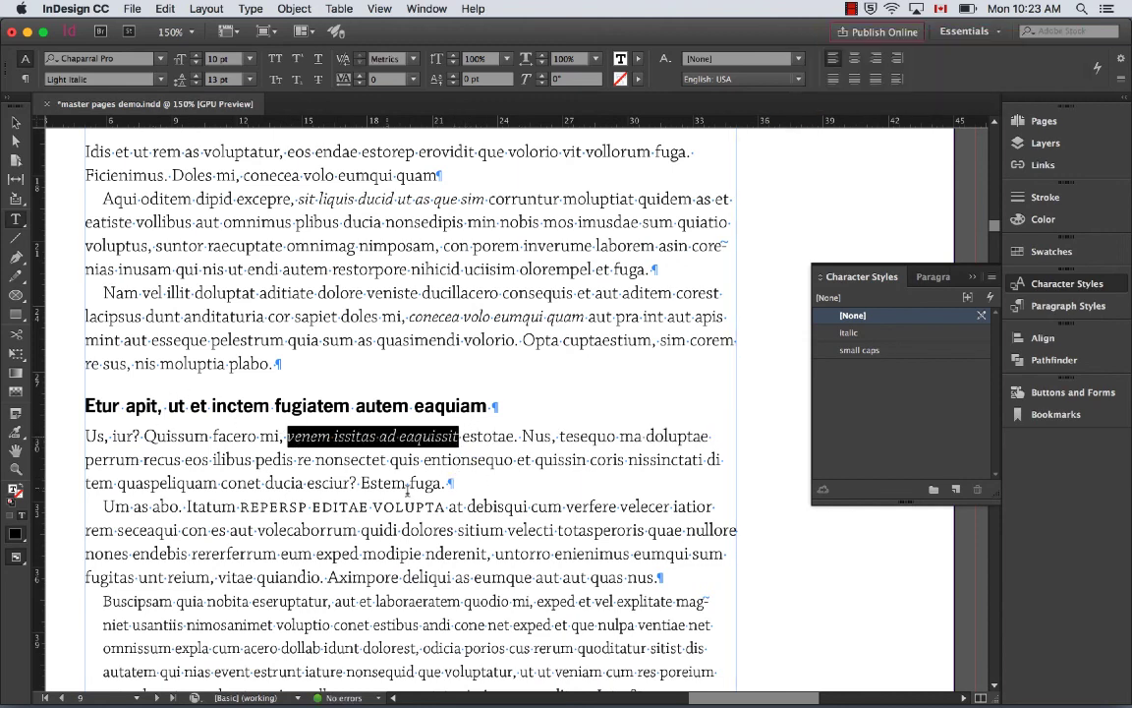
# Clear the paragraph style overrides from the text around "venem issitas ad eaquissit" below the bold subheading, and deselect it.
pyautogui.click(232, 434)
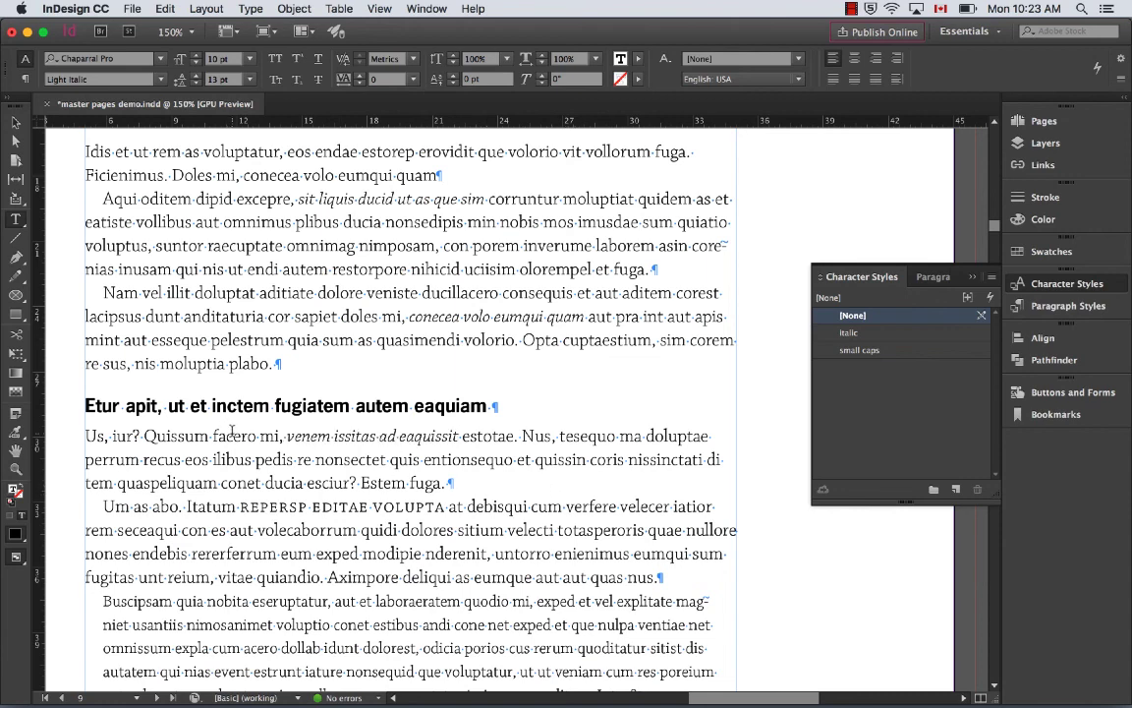
pyautogui.click(932, 277)
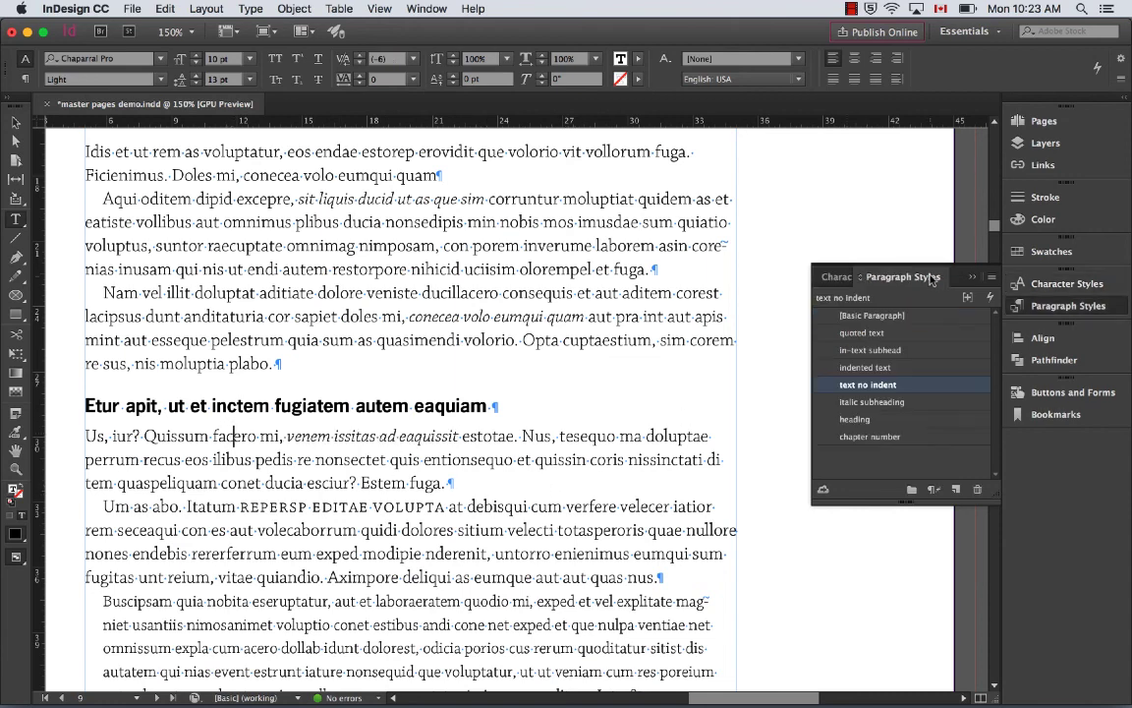
pyautogui.moveTo(208, 436); pyautogui.dragTo(478, 459)
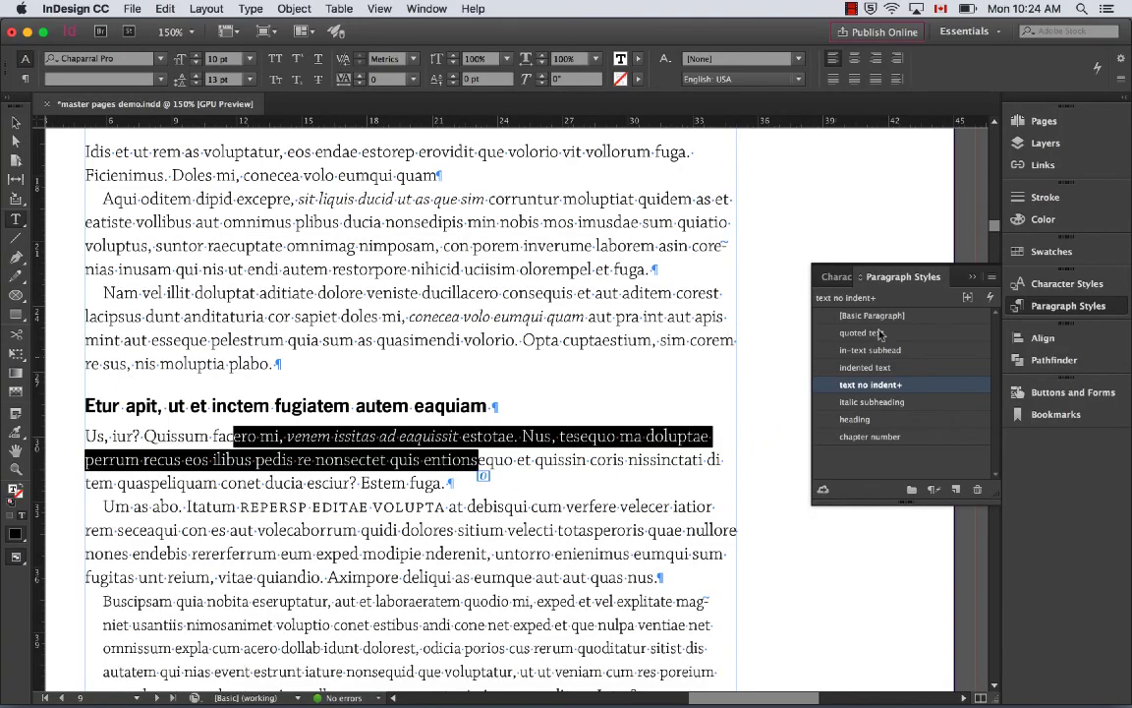
pyautogui.click(991, 280)
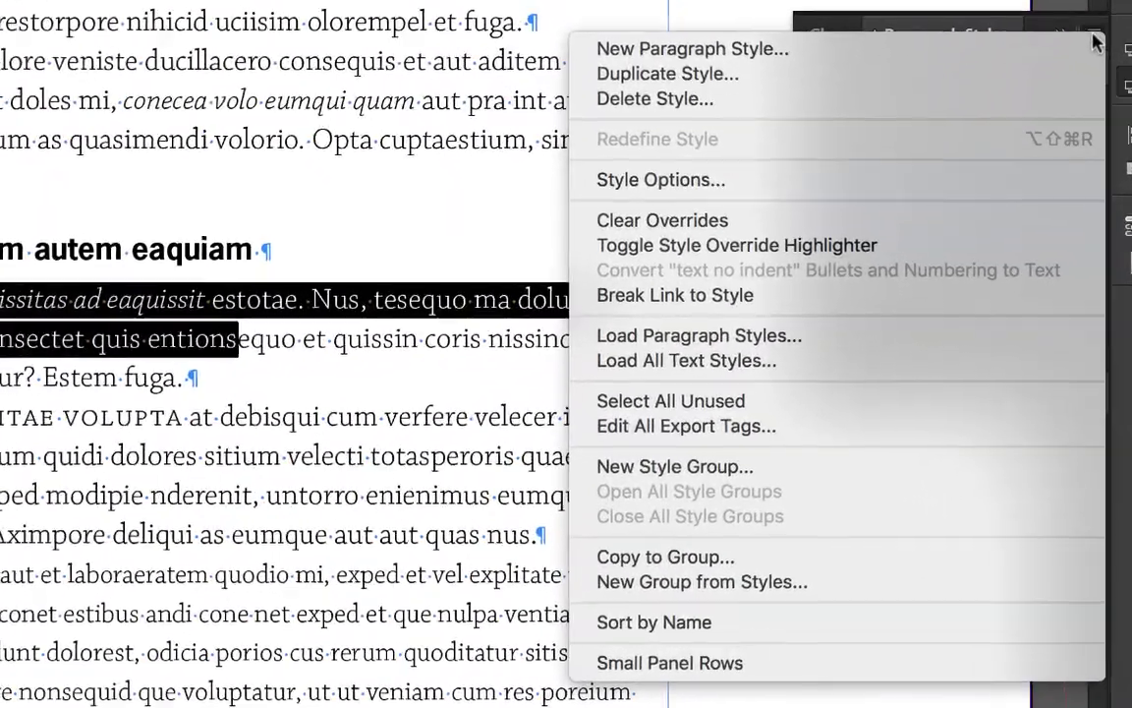
pyautogui.click(661, 224)
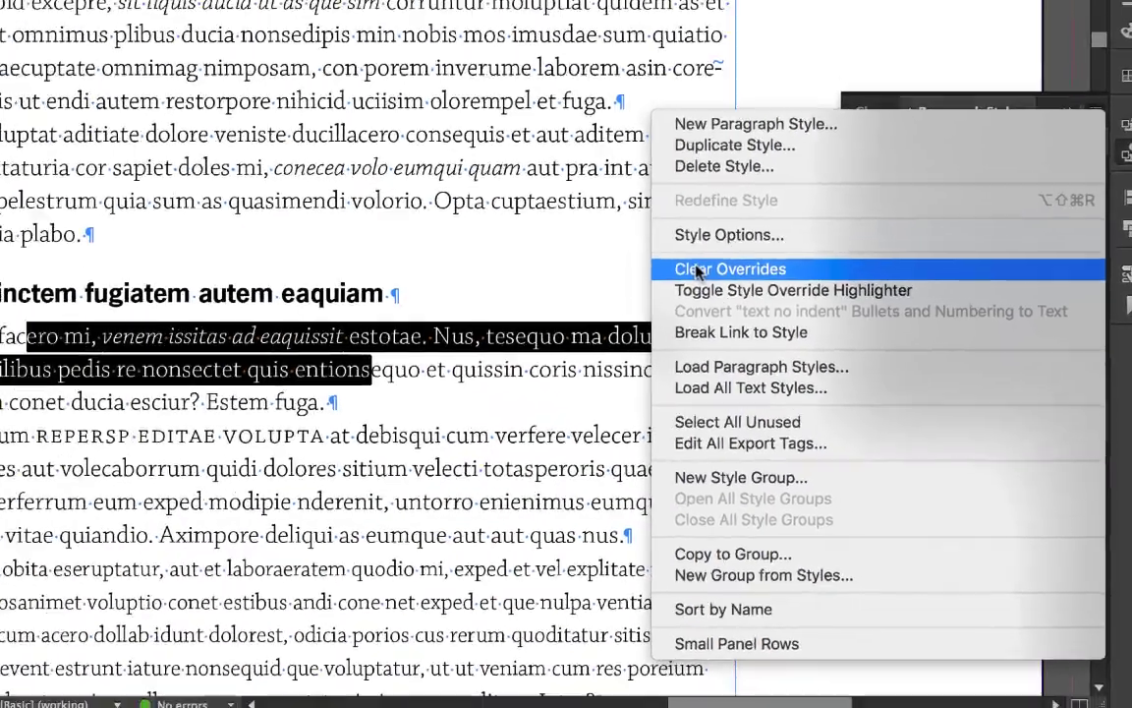
pyautogui.click(621, 222)
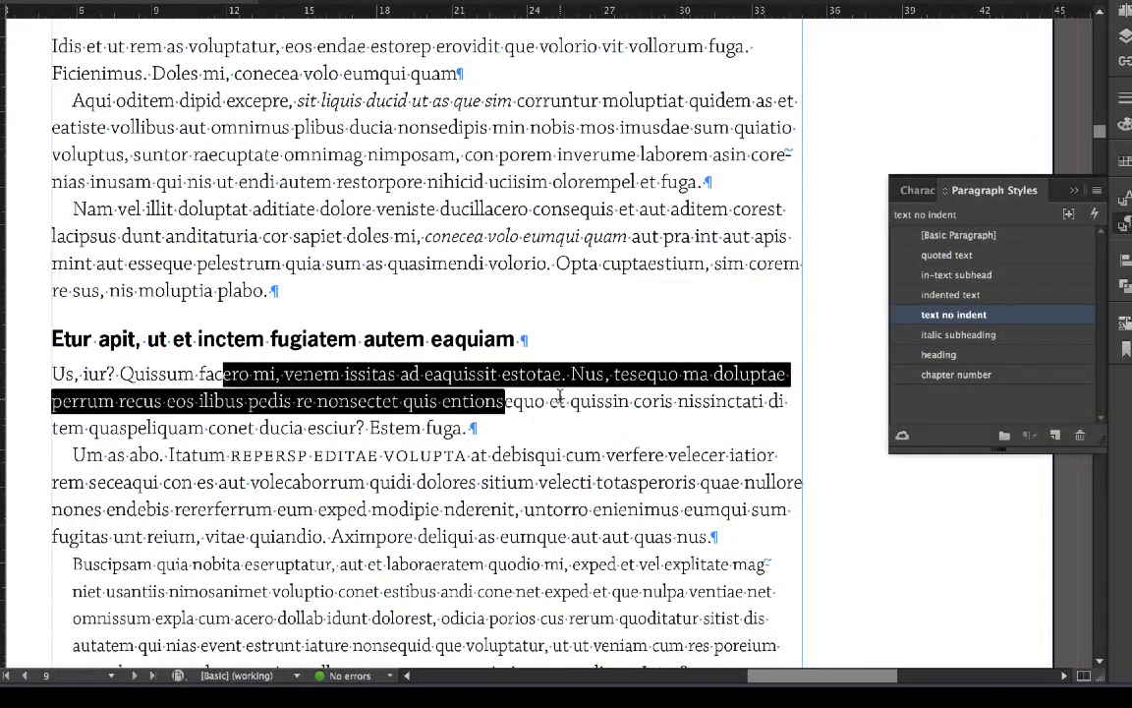
pyautogui.scroll(-1, 560, 395)
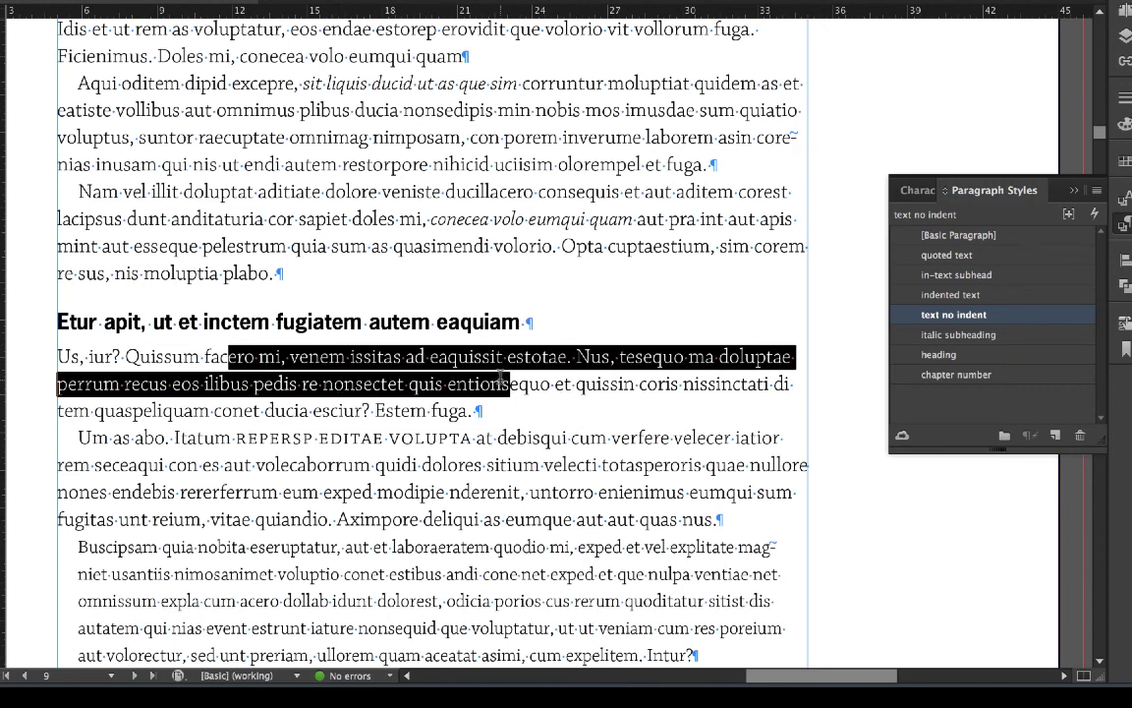
pyautogui.click(452, 341)
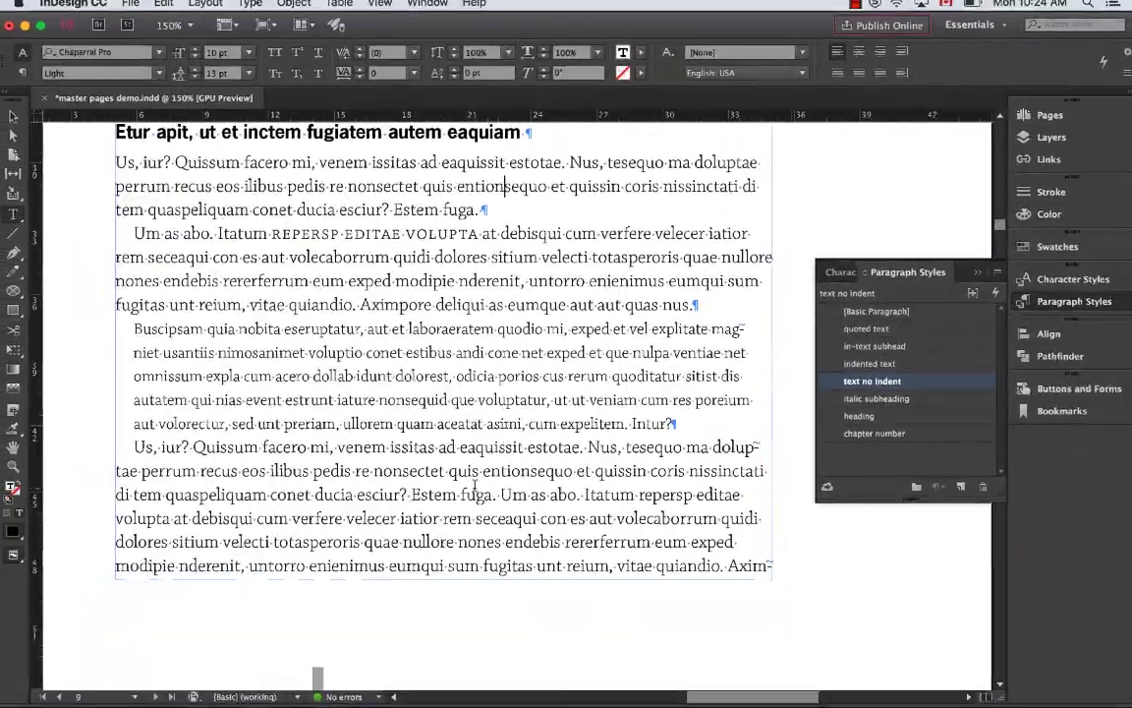
pyautogui.scroll(5, 482, 447)
pyautogui.scroll(6, 474, 489)
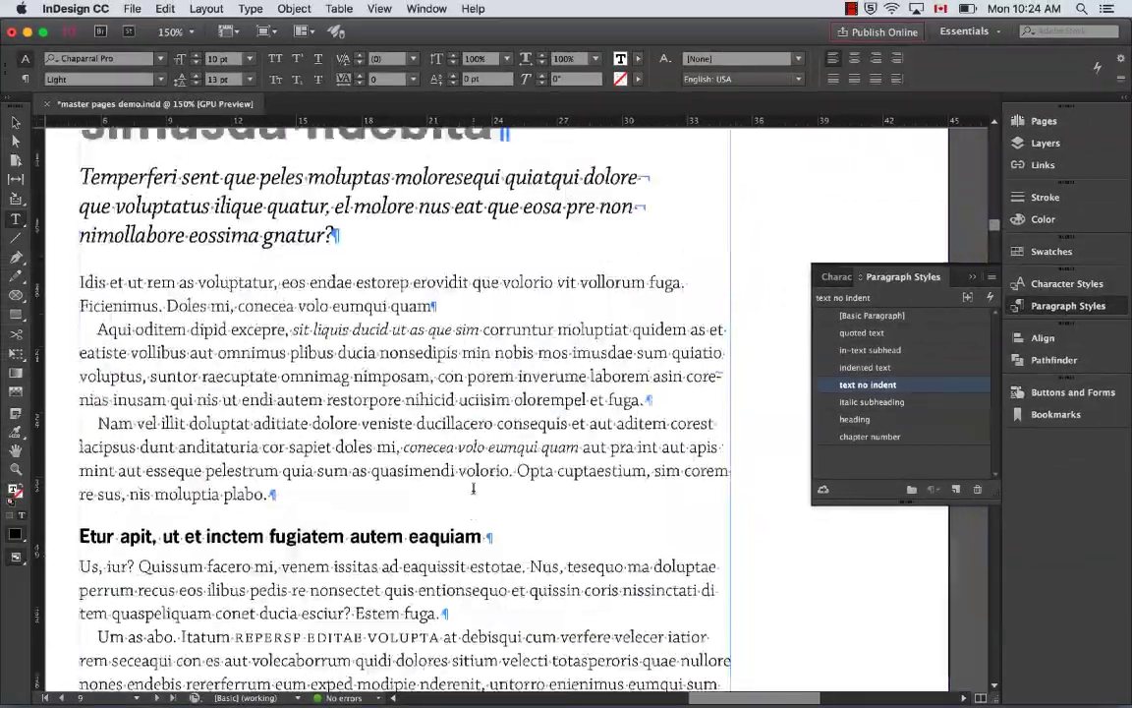
# Set the black text tint of the chapter title "Upta dolupta tiatum simusda ndebita" to 50%.
pyautogui.scroll(3, 473, 488)
pyautogui.moveTo(135, 187); pyautogui.dragTo(682, 240)
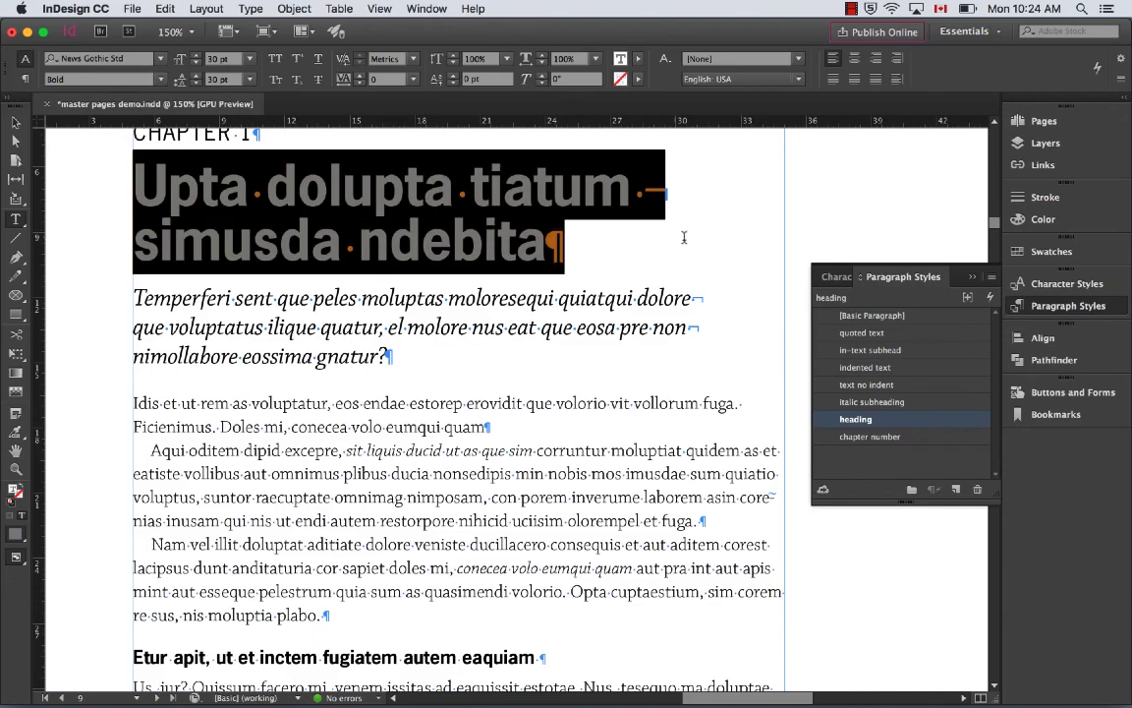
pyautogui.click(1044, 218)
pyautogui.doubleClick(976, 215)
pyautogui.write('50')
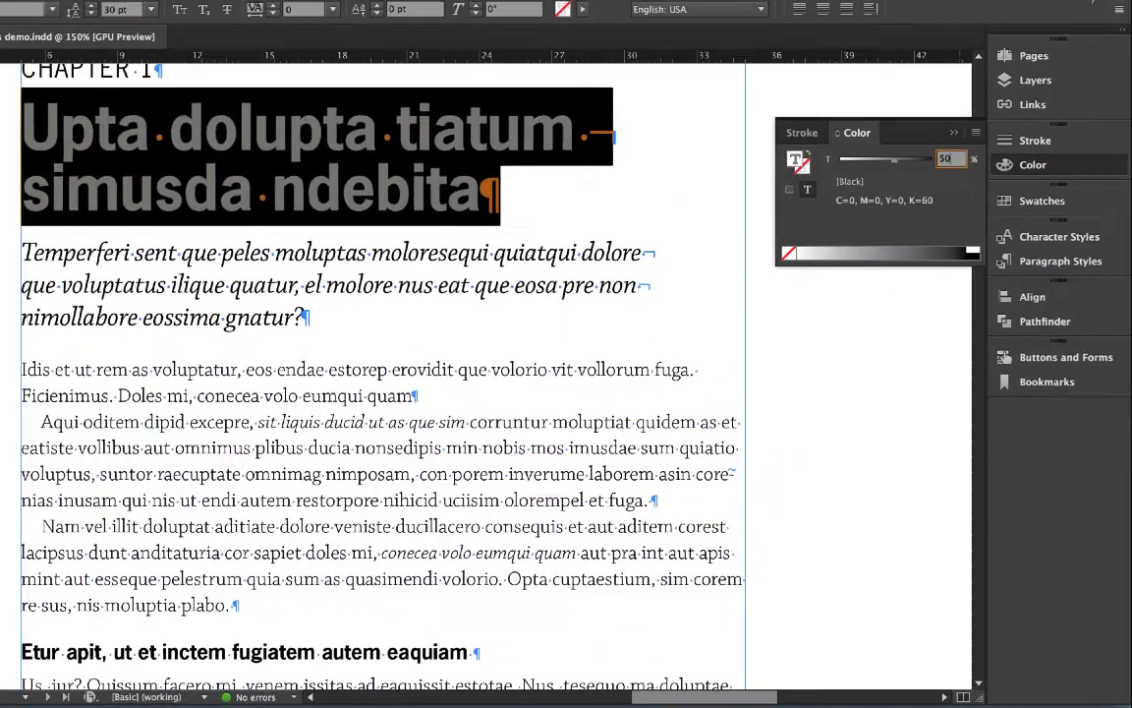
pyautogui.press('Return')
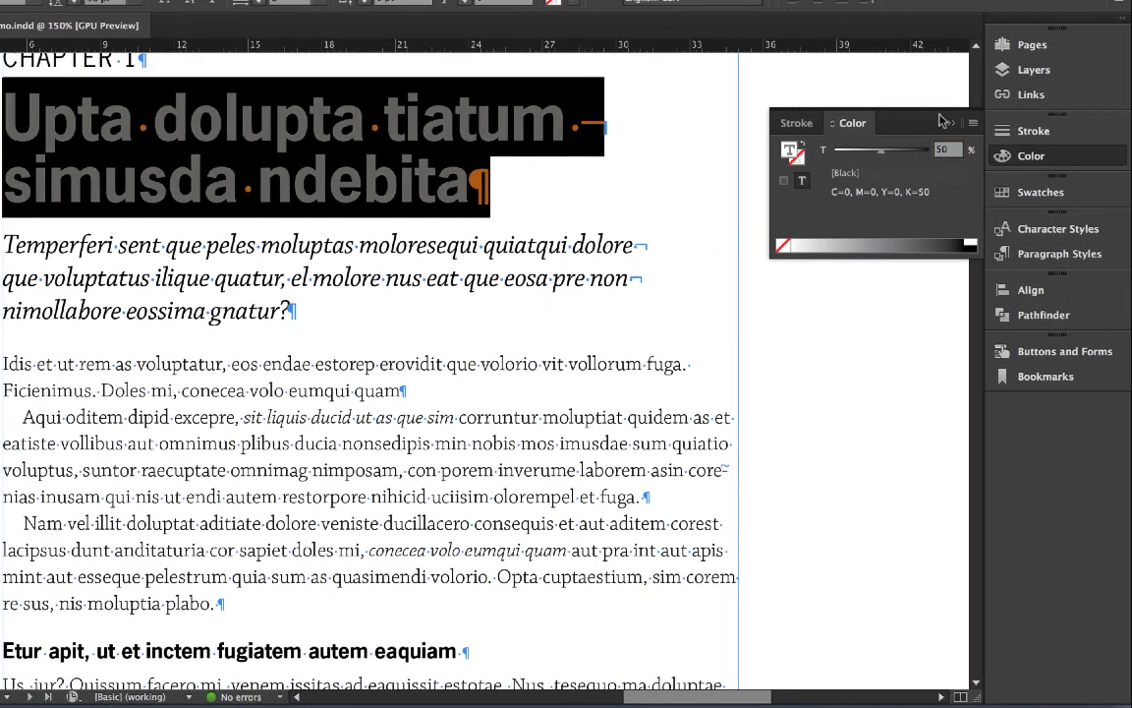
pyautogui.click(945, 122)
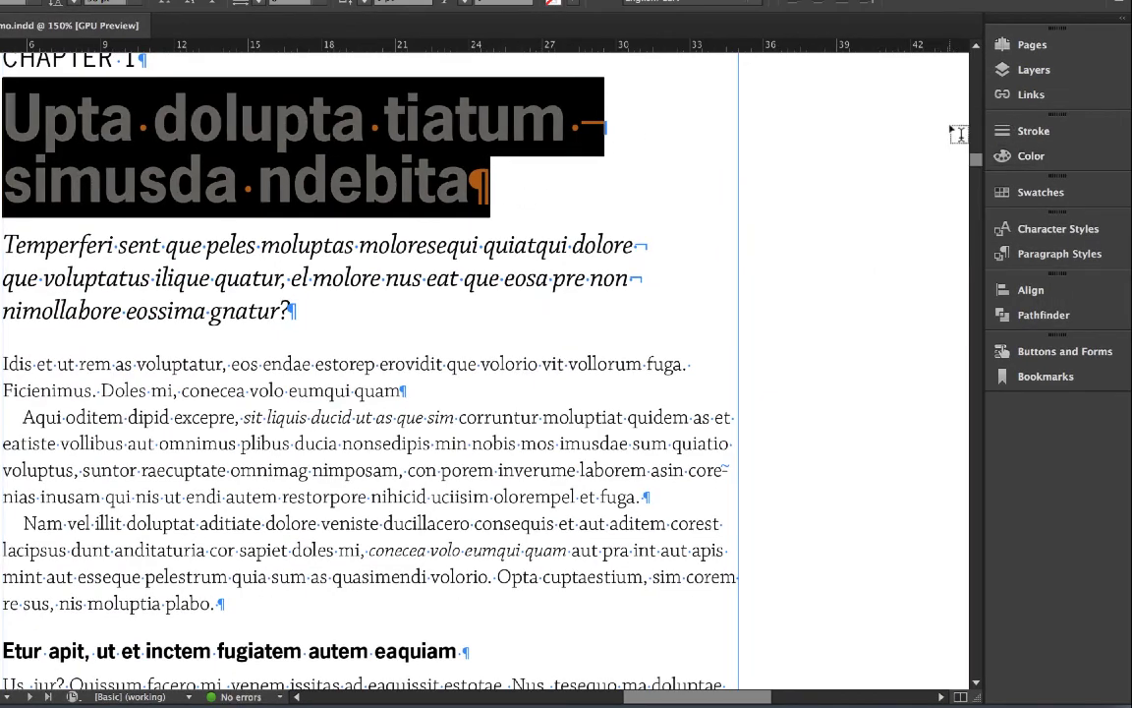
# Check the override on the chapter title's paragraph style and redefine the "heading" style to match the title's new tint.
pyautogui.click(1023, 257)
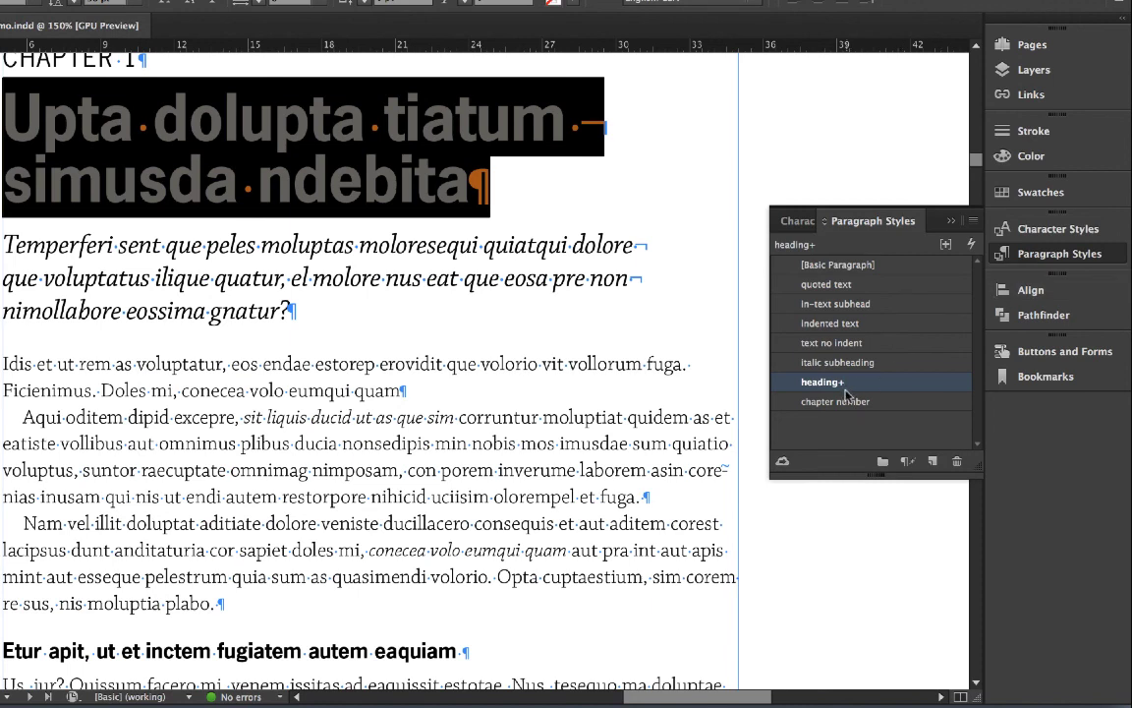
pyautogui.moveTo(843, 391)
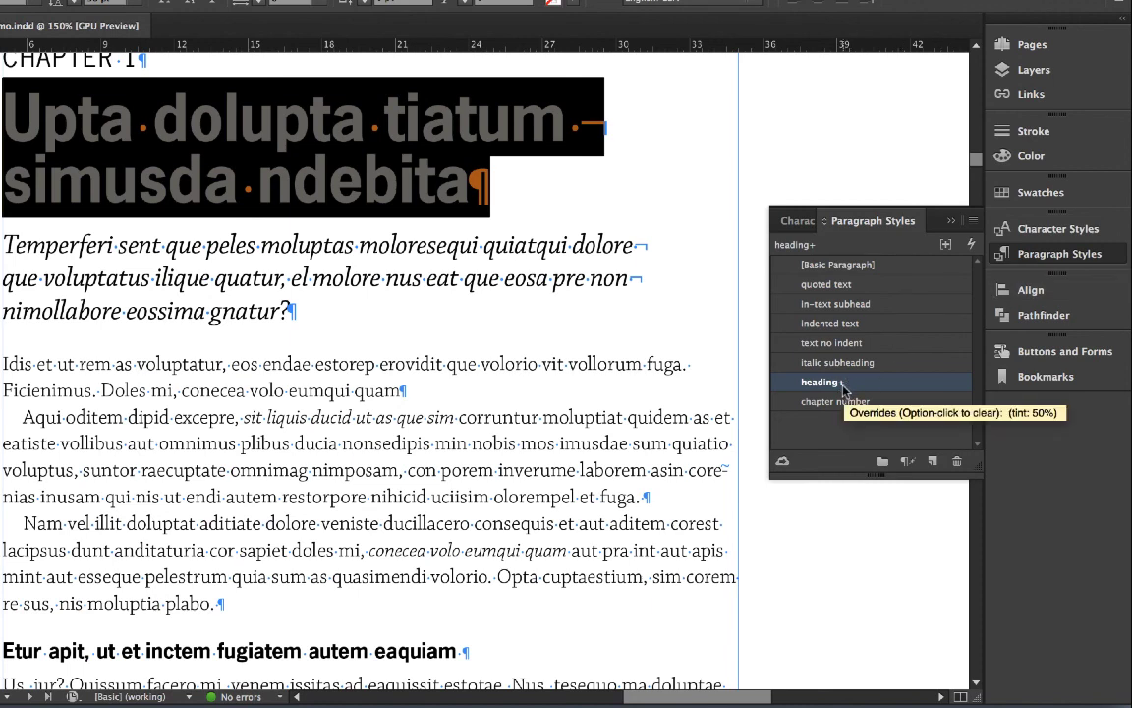
pyautogui.click(577, 176)
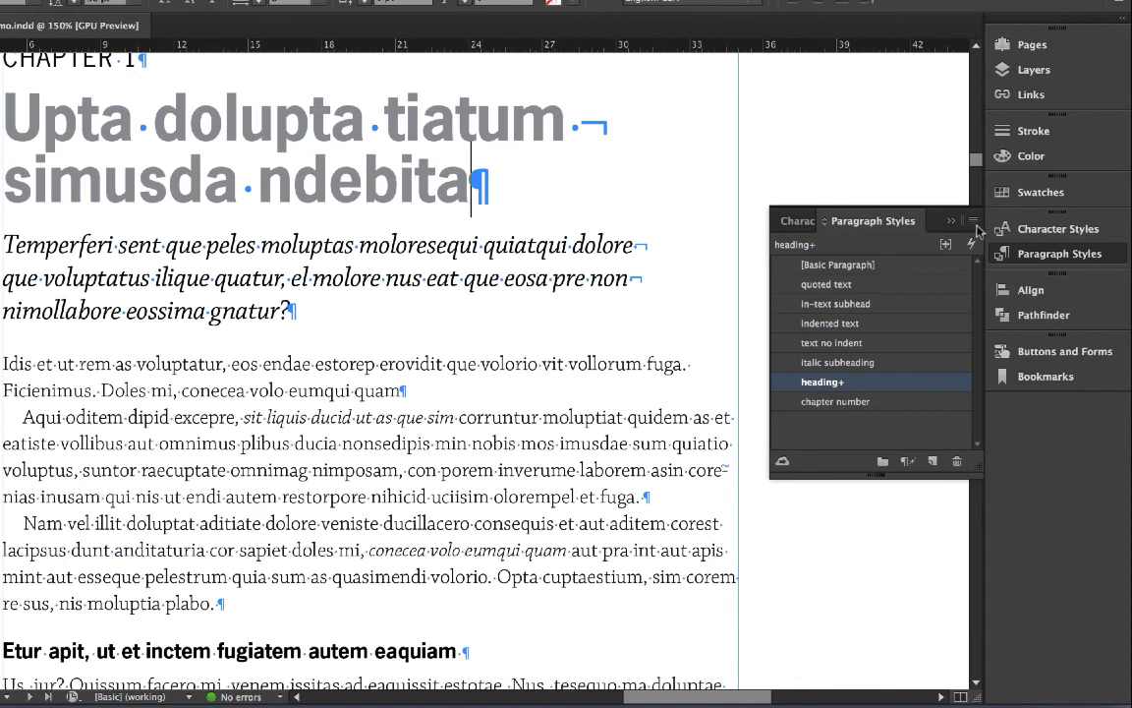
pyautogui.click(383, 113)
pyautogui.click(155, 116)
pyautogui.click(255, 176)
pyautogui.click(973, 223)
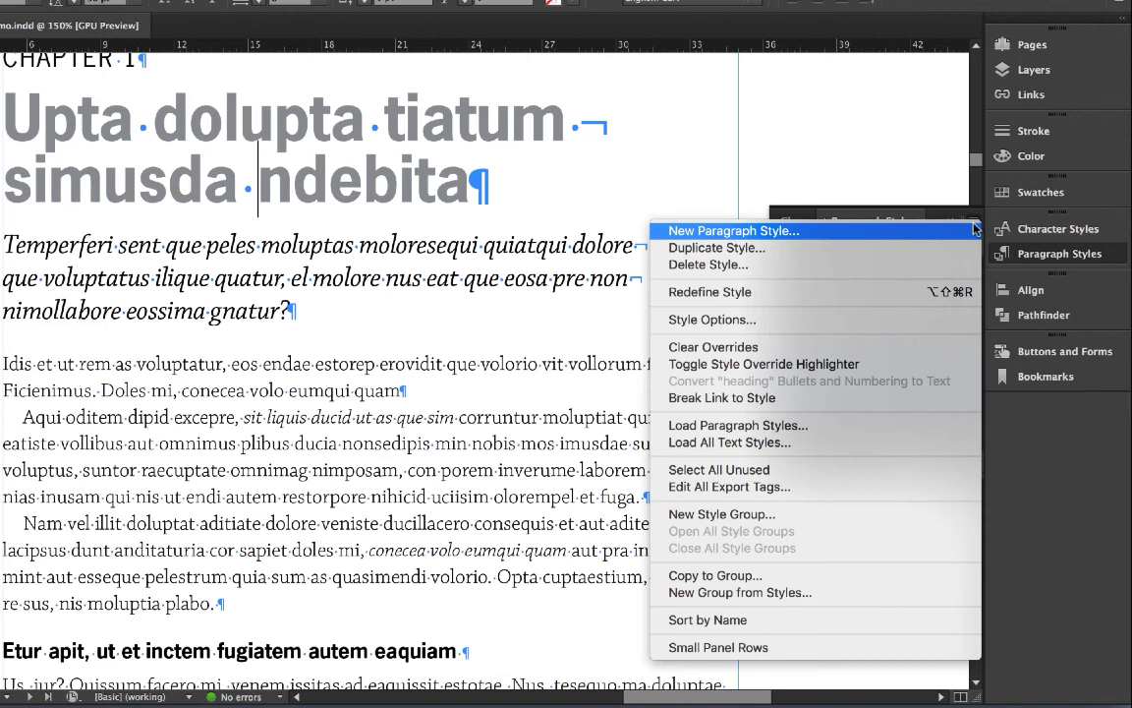
pyautogui.click(749, 293)
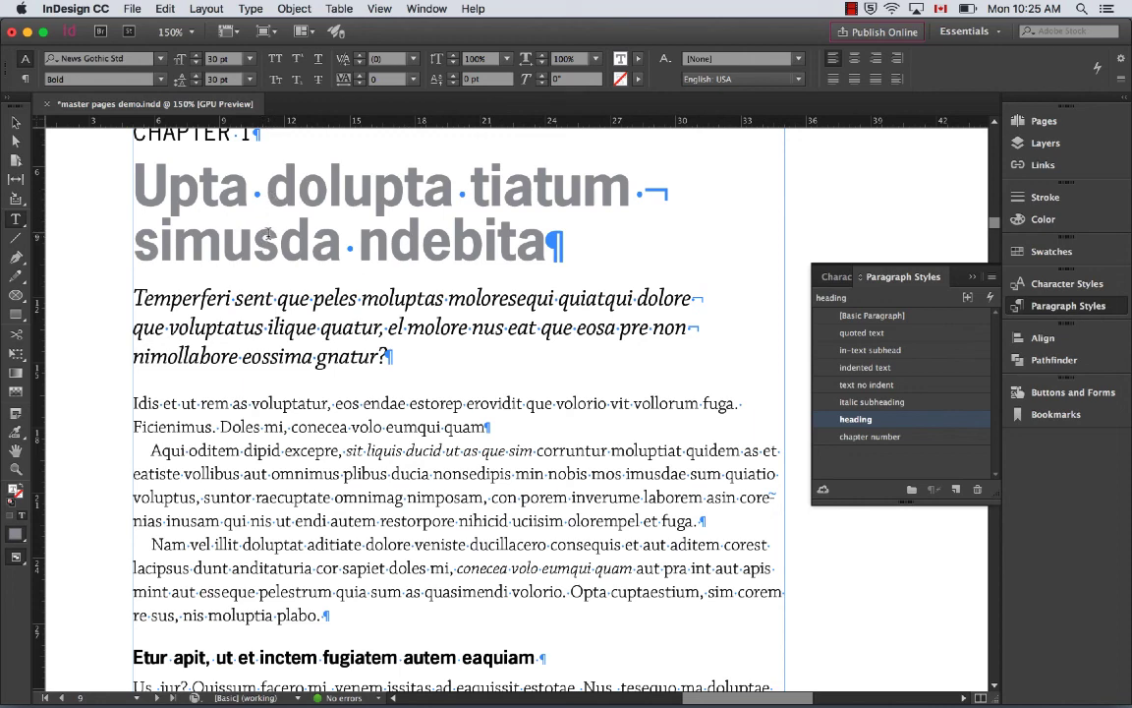
# Insert the number 984 between "omnimag" and "nimposam" in the "Aqui oditem" paragraph.
pyautogui.press('super+0')
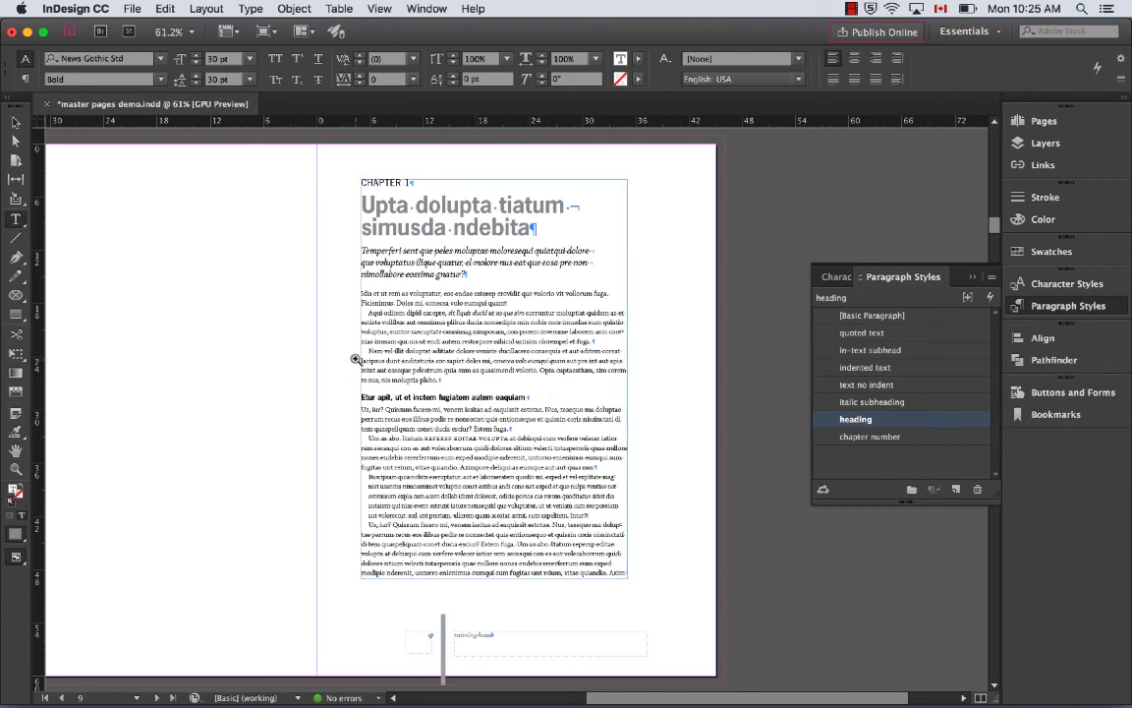
pyautogui.moveTo(357, 286); pyautogui.dragTo(537, 358)
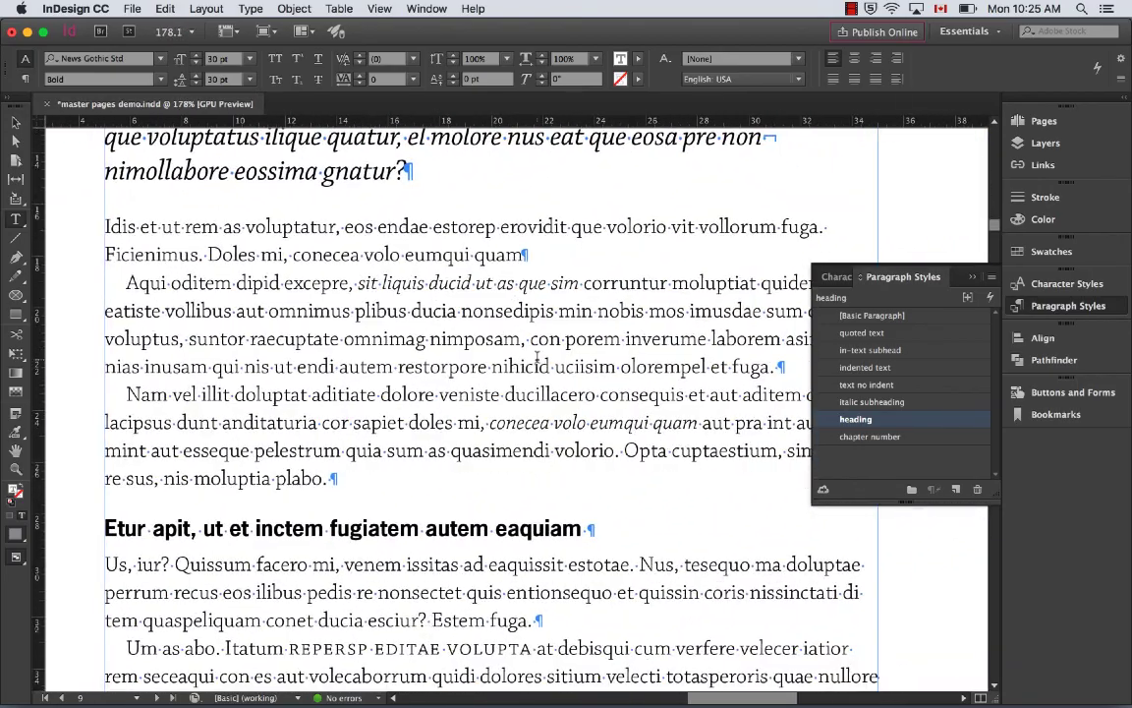
pyautogui.click(430, 338)
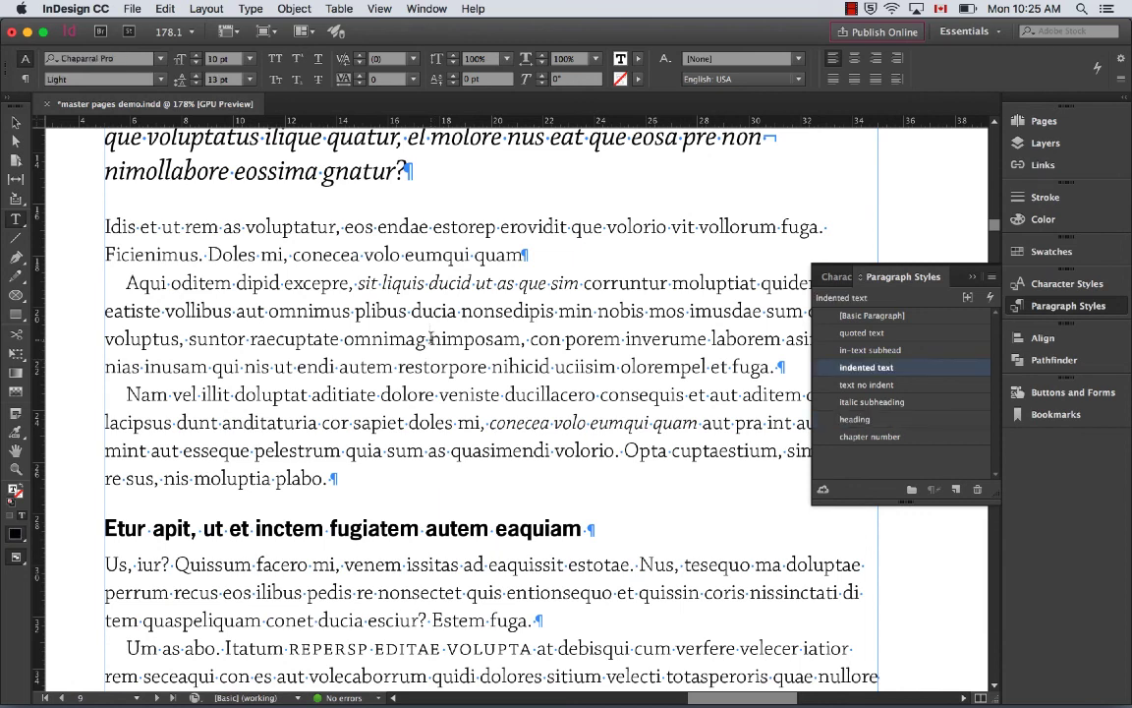
pyautogui.write('984')
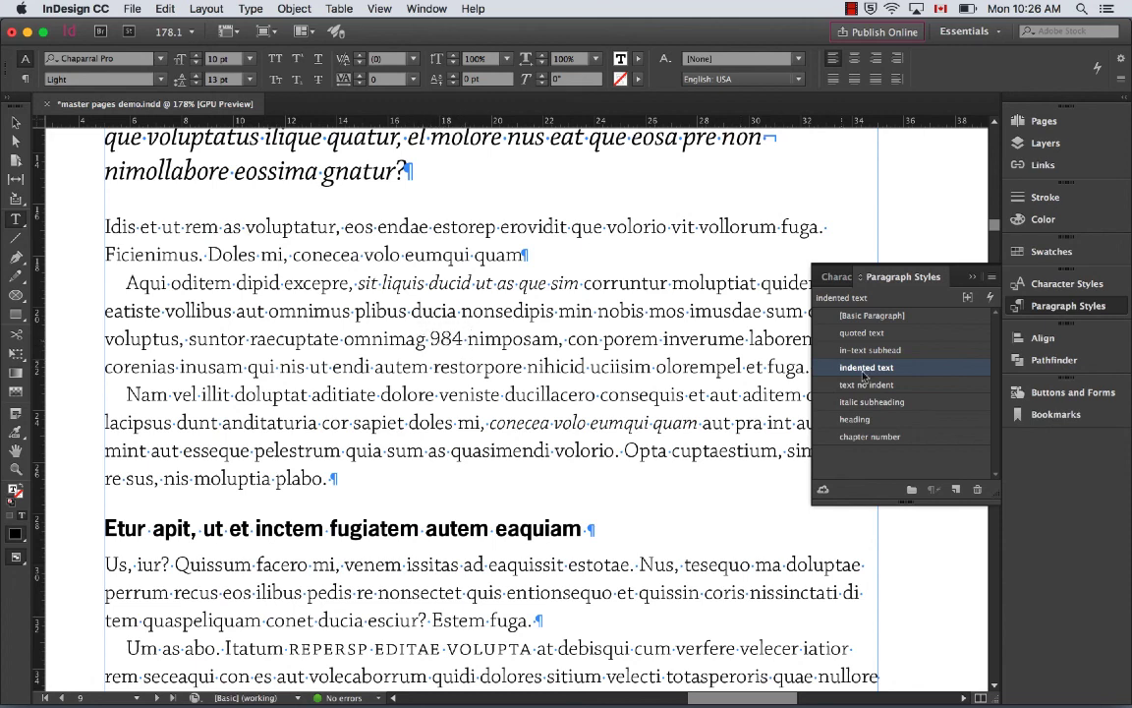
# Apply the OpenType Proportional Oldstyle figure style to the number 984 in the "Aqui oditem" paragraph, and deselect it.
pyautogui.press('super+t')
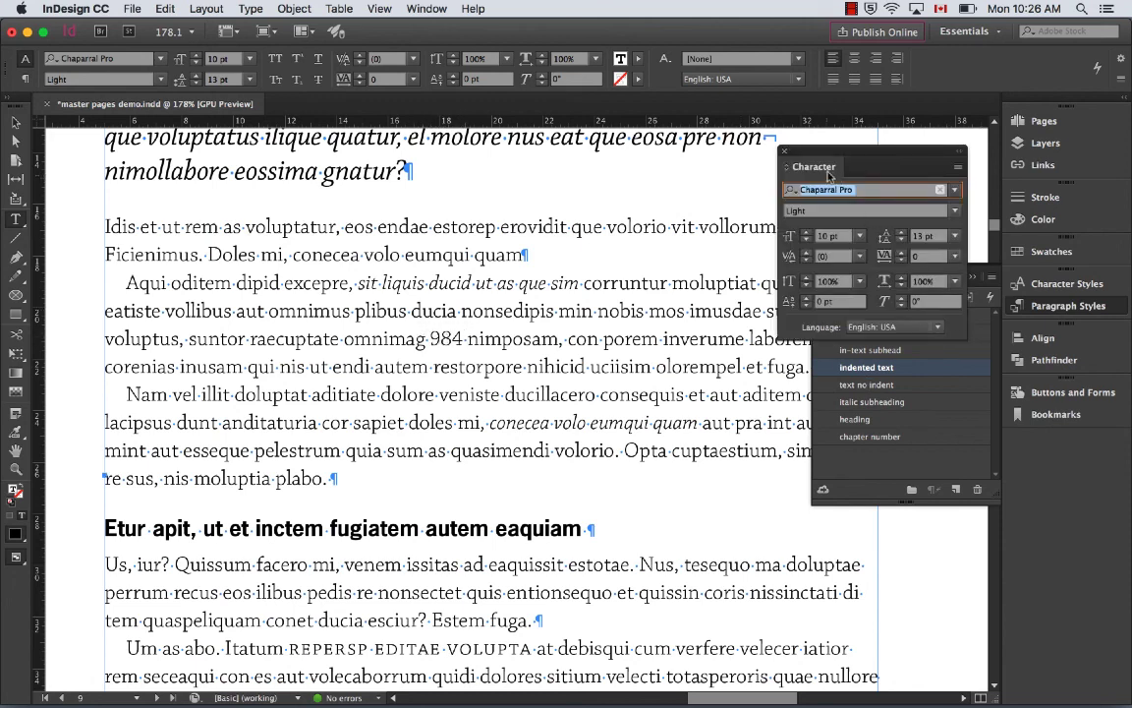
pyautogui.click(958, 166)
pyautogui.moveTo(886, 202)
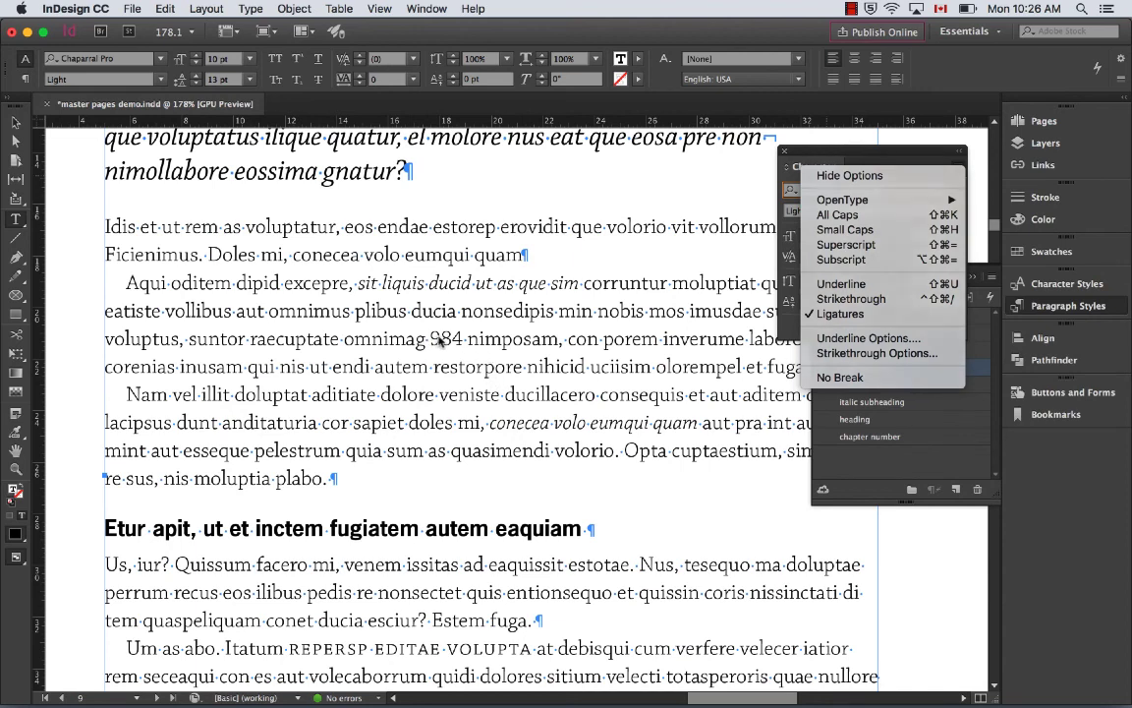
pyautogui.click(436, 338)
pyautogui.moveTo(430, 339); pyautogui.dragTo(463, 339)
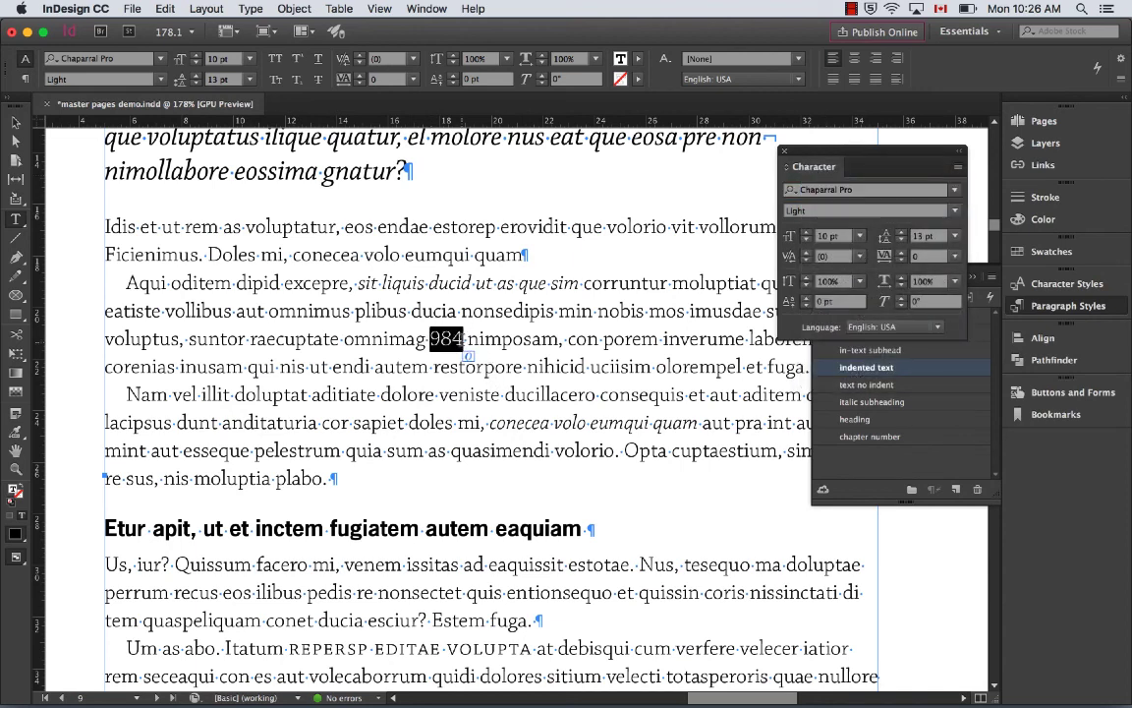
pyautogui.click(958, 167)
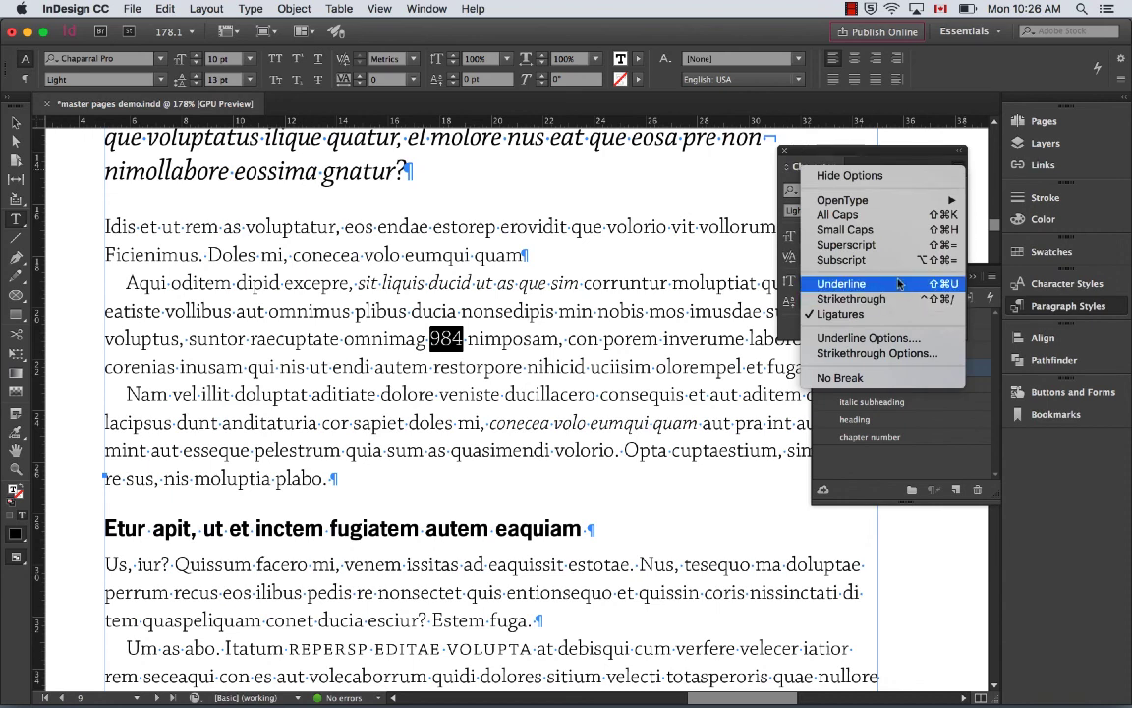
pyautogui.moveTo(928, 200)
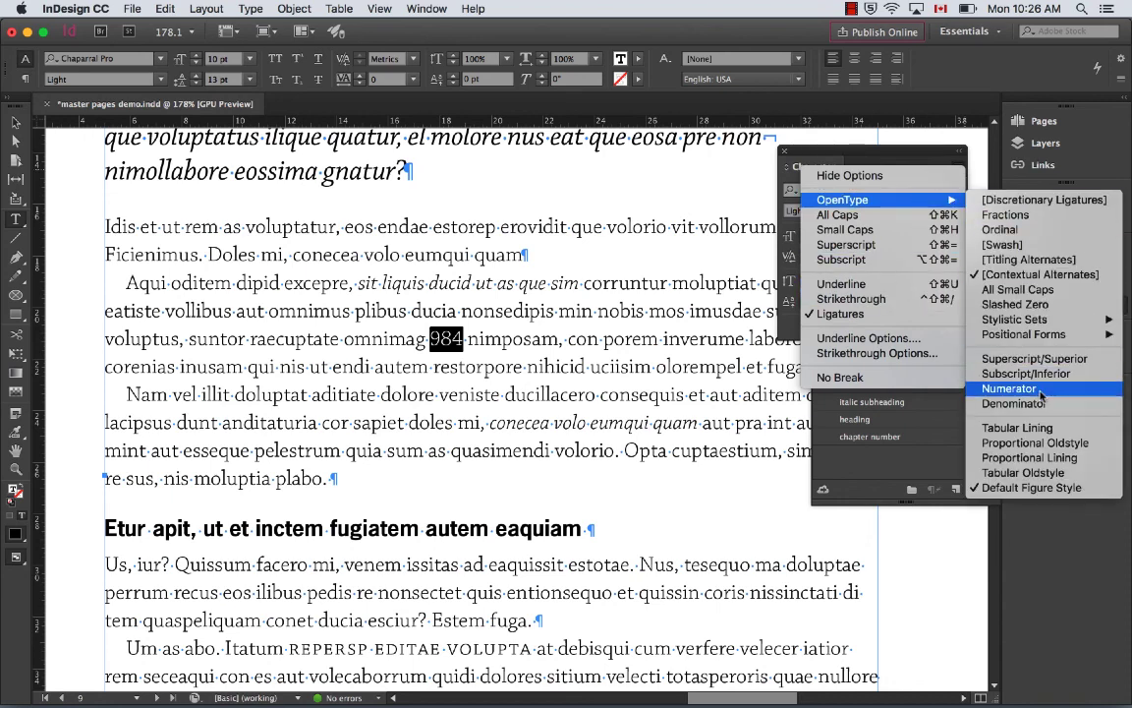
pyautogui.click(1029, 444)
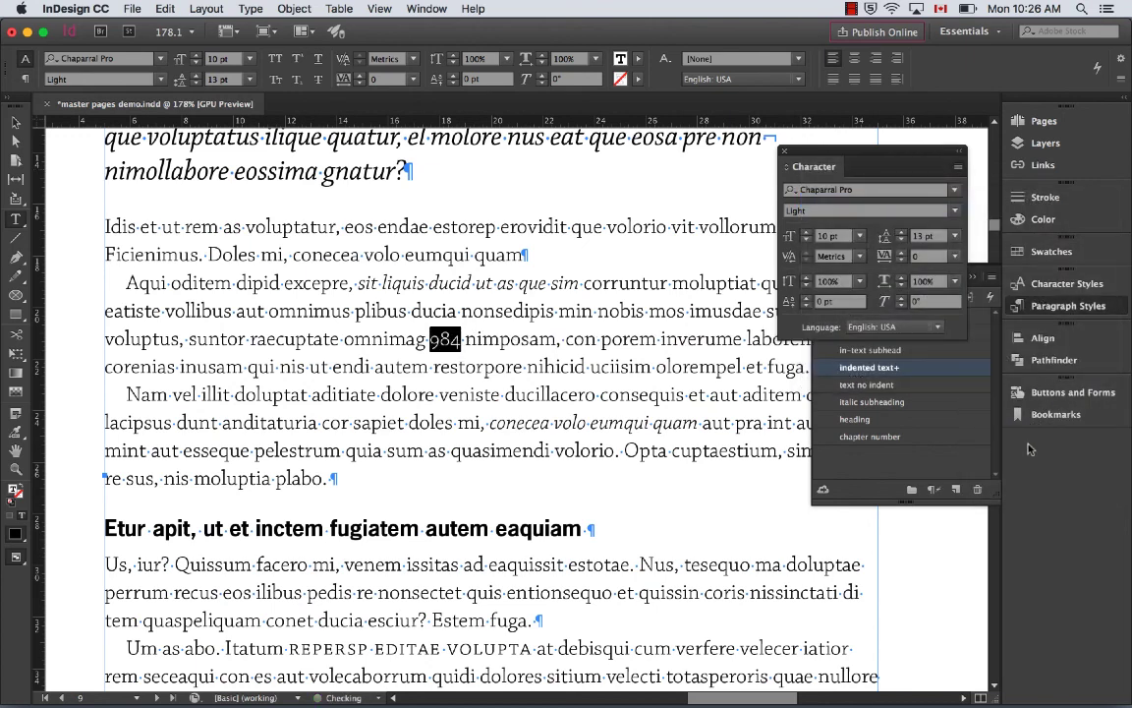
pyautogui.click(616, 354)
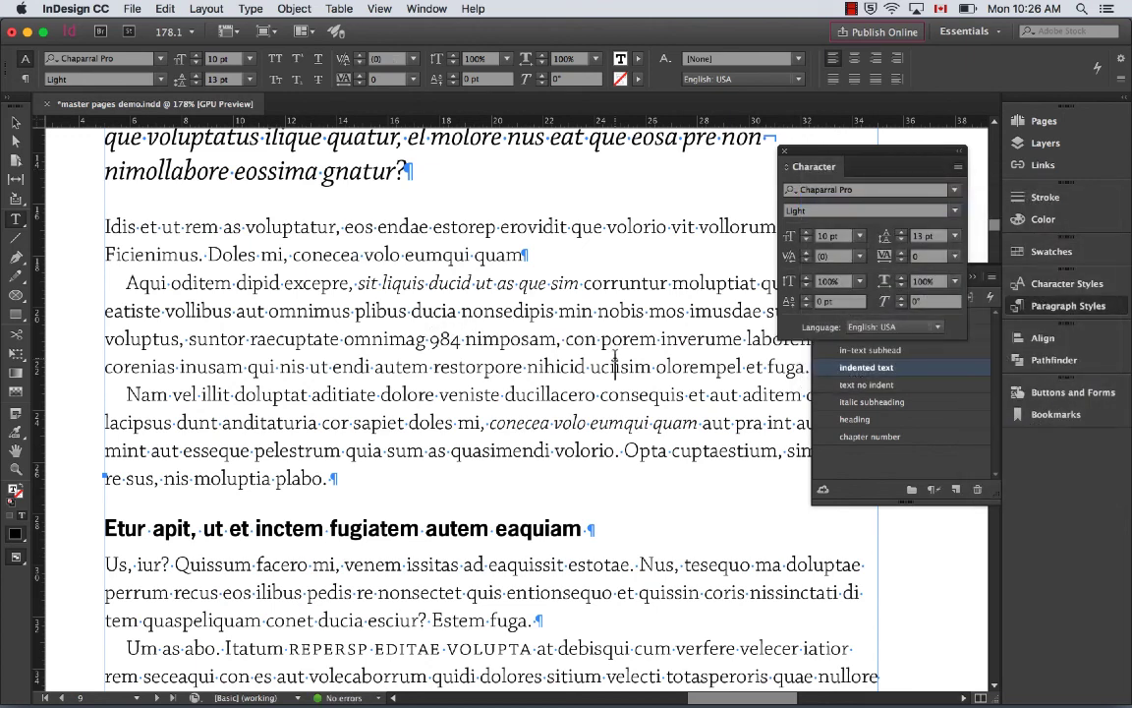
# Set the OpenType figure style of the "indented text" paragraph style to Proportional Oldstyle, with the "Aqui oditem" paragraph selected.
pyautogui.moveTo(433, 340); pyautogui.dragTo(451, 341)
pyautogui.moveTo(124, 283); pyautogui.dragTo(809, 367)
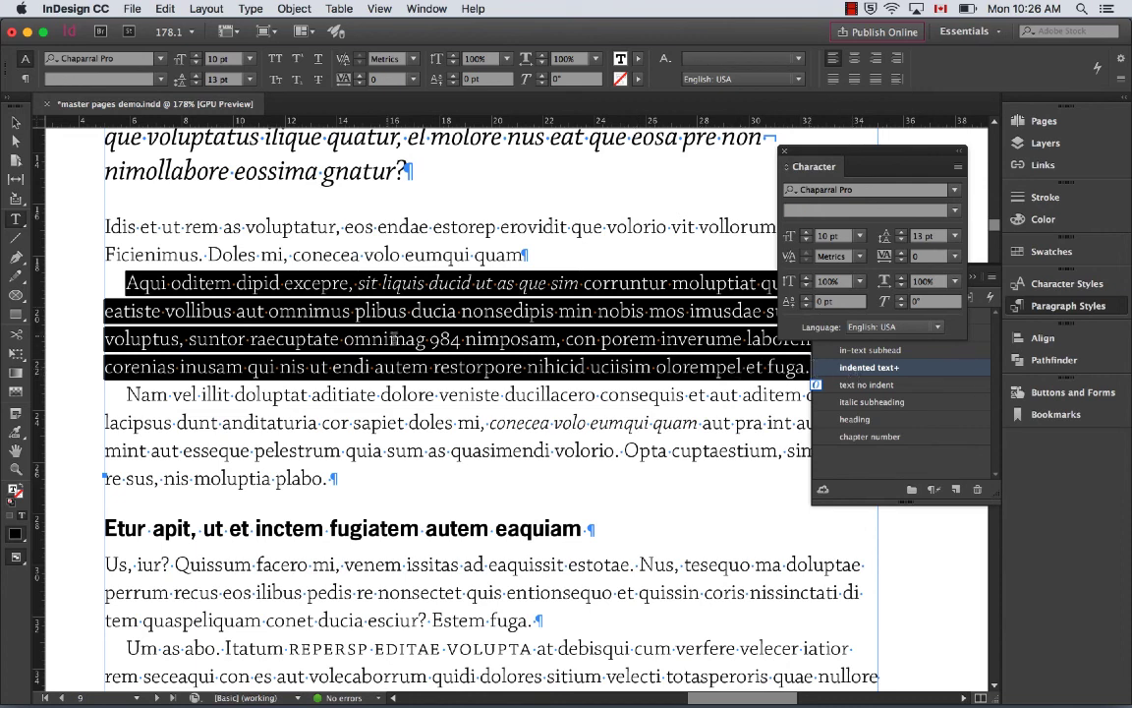
pyautogui.doubleClick(928, 373)
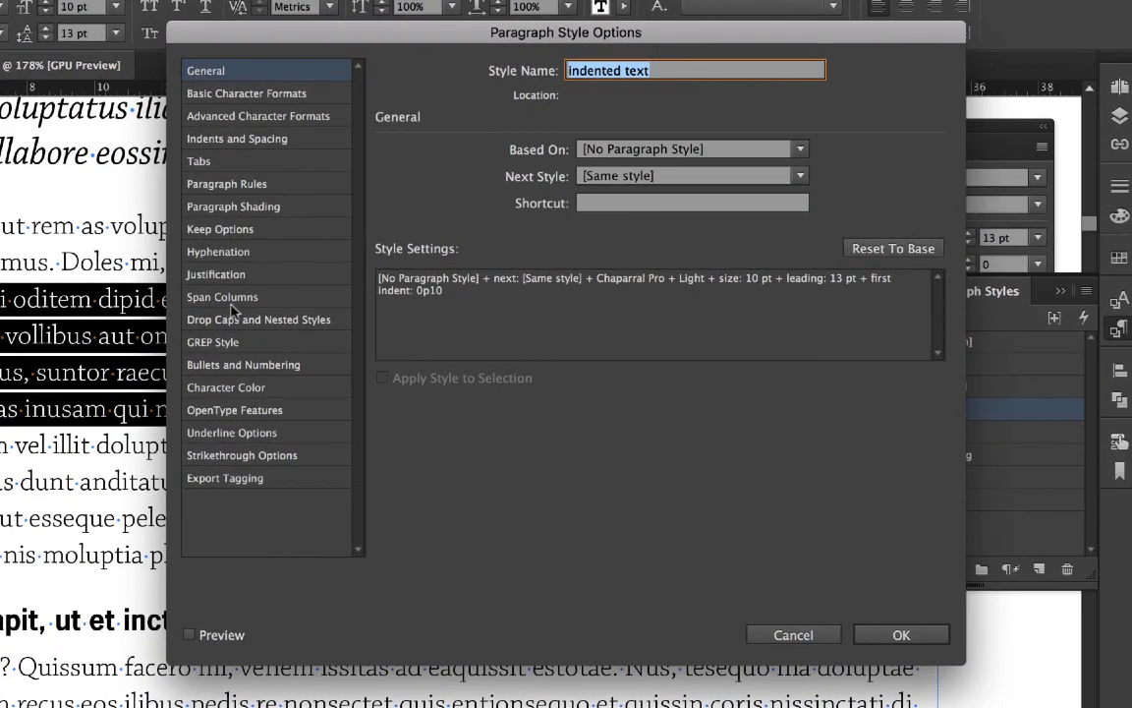
pyautogui.click(207, 413)
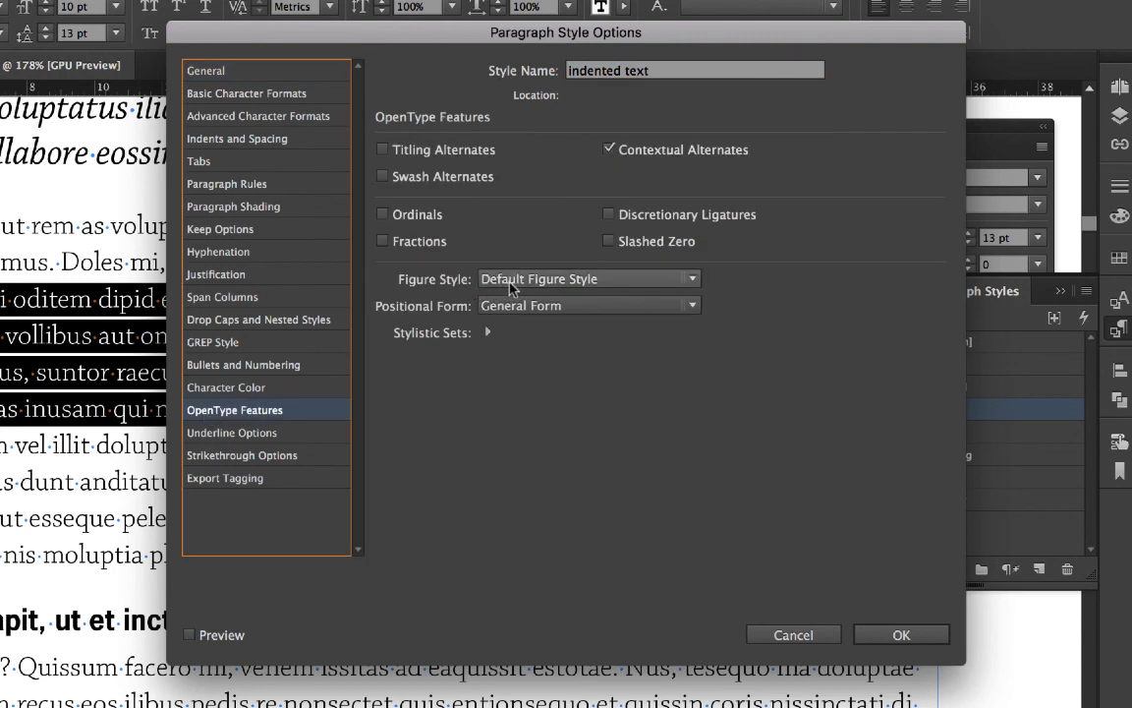
pyautogui.click(605, 281)
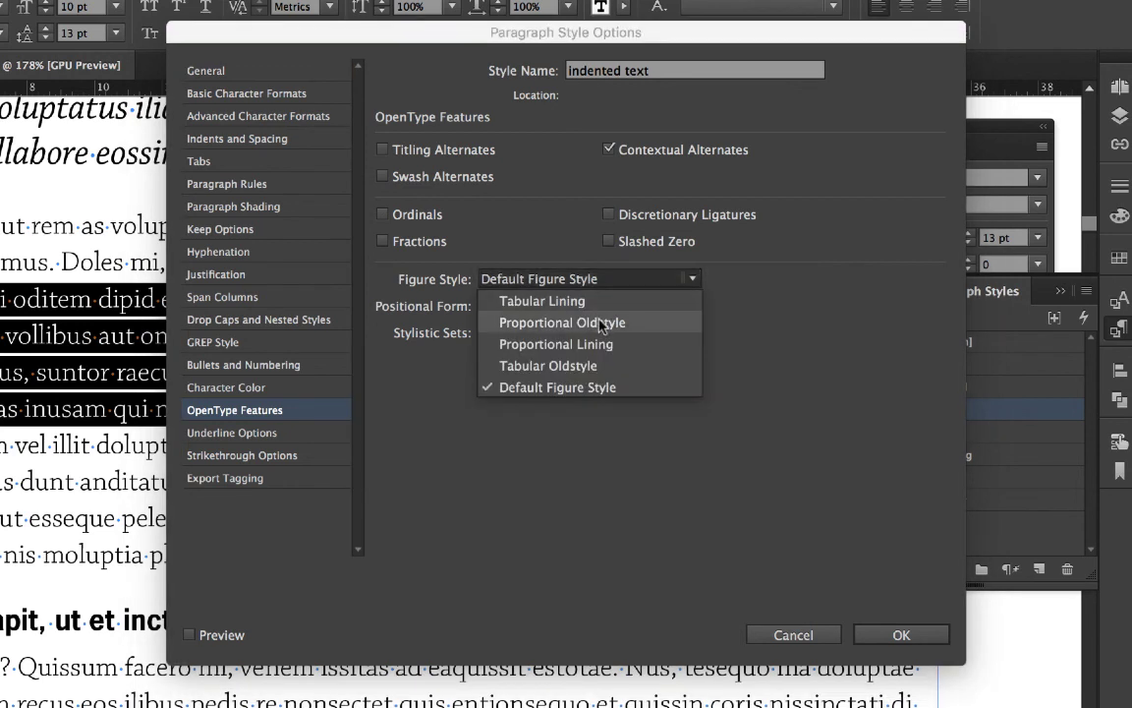
pyautogui.click(601, 323)
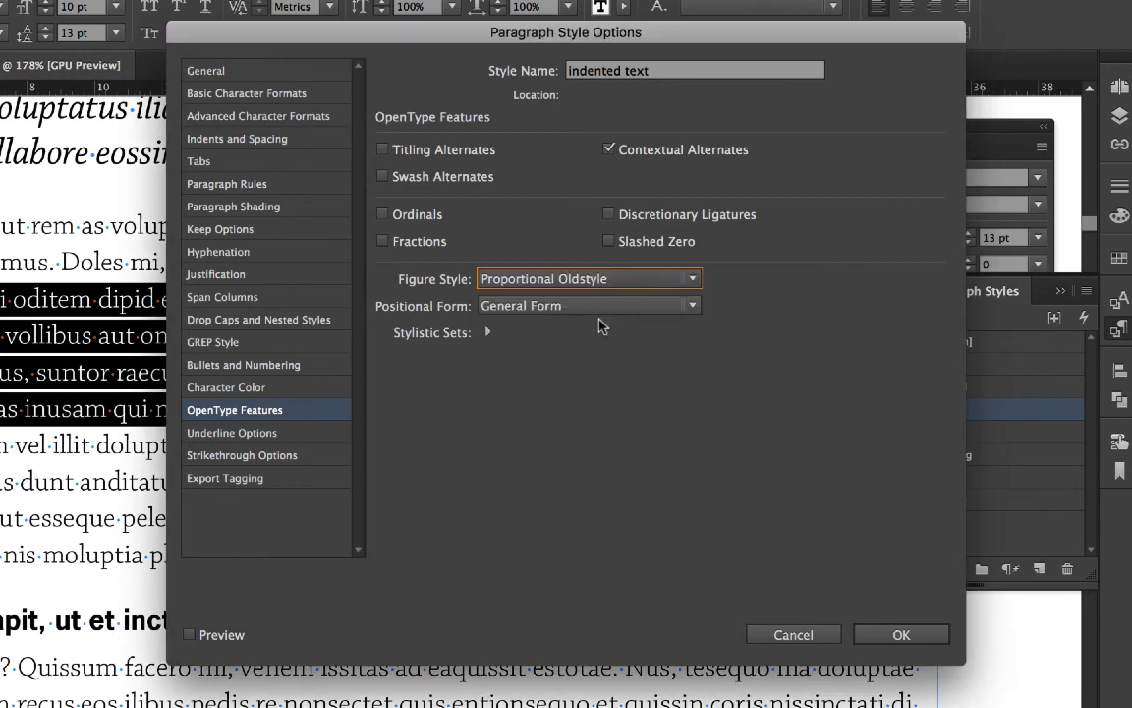
pyautogui.click(889, 636)
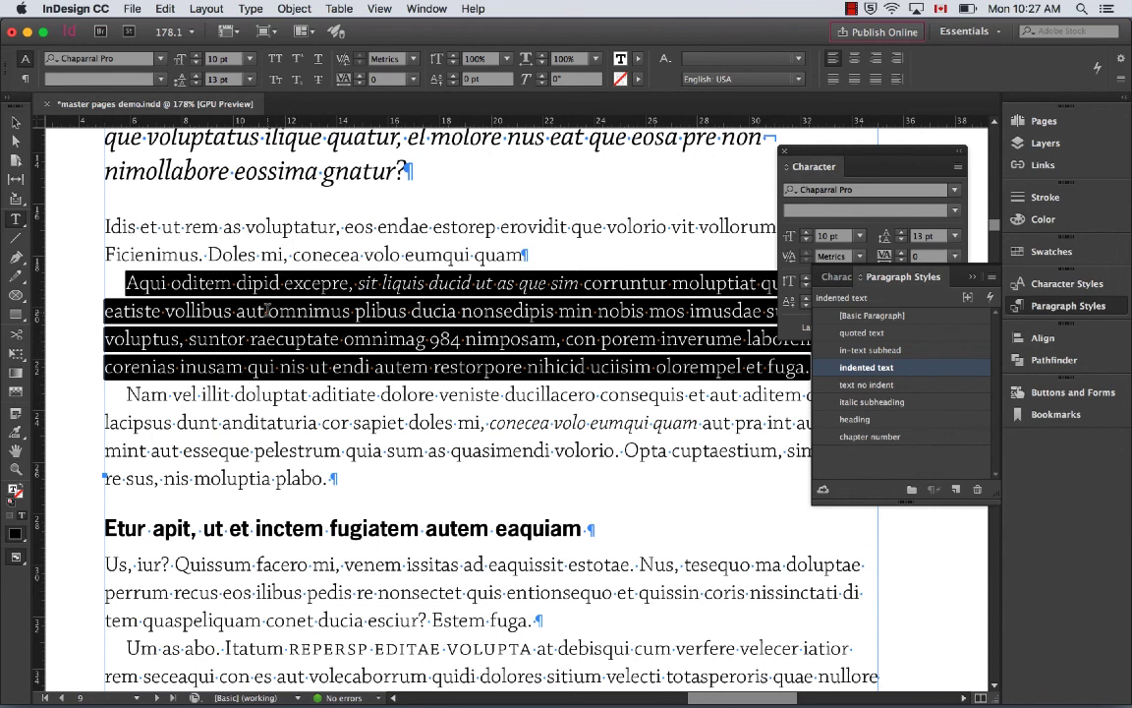
# Test the figure style by inserting the number 7740 after "aut" in the "Aqui oditem" paragraph, and delete the number again.
pyautogui.click(269, 310)
pyautogui.write('7740')
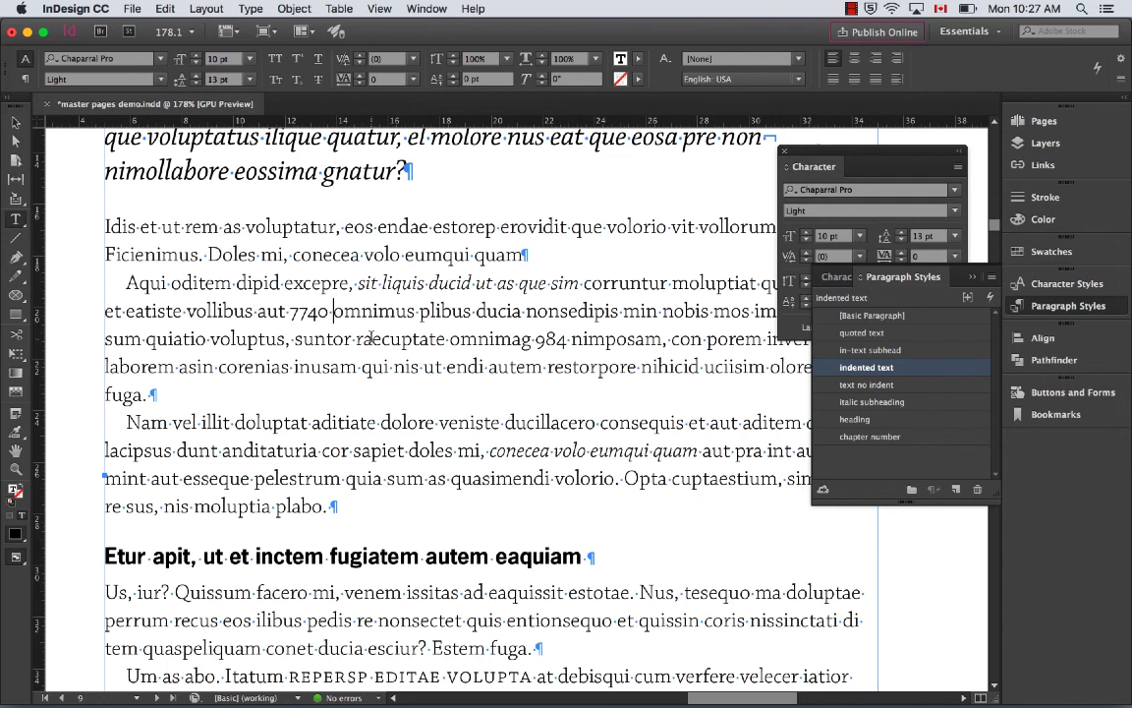
pyautogui.press('BackSpace')
pyautogui.press('BackSpace')
pyautogui.press('BackSpace')
pyautogui.press('BackSpace')
pyautogui.press('BackSpace')
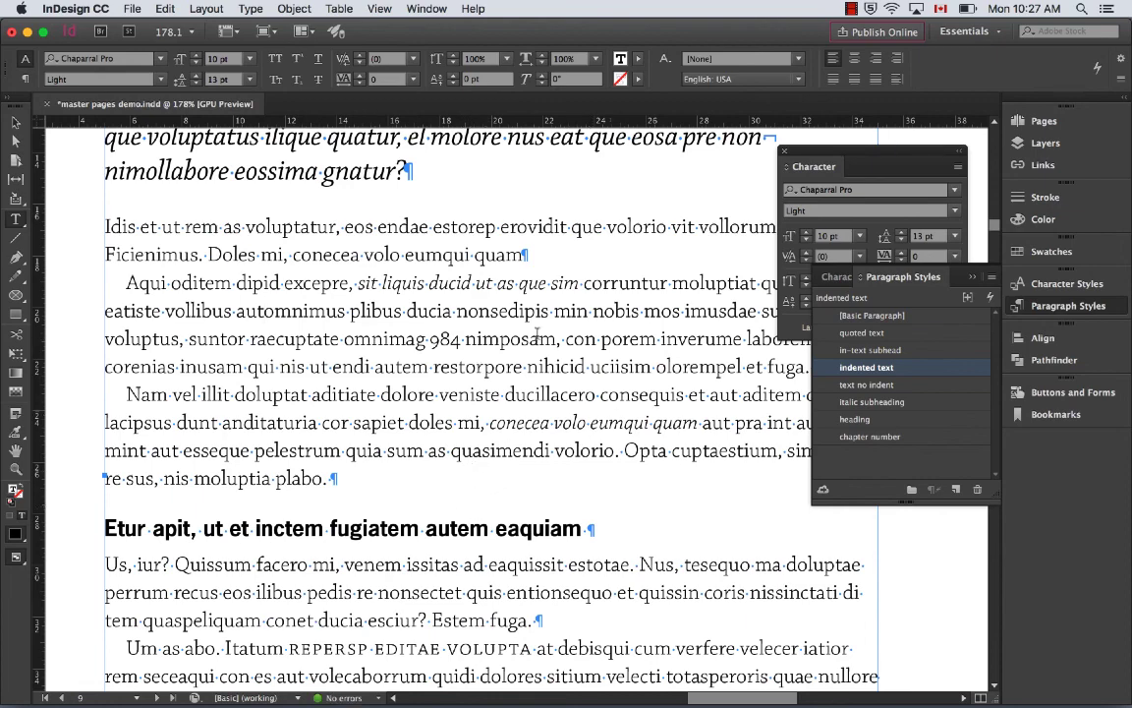
# Turn on a paragraph rule below the bold subheading "Etur apit, ut et inctem fugiatem autem eaquiam".
pyautogui.scroll(-3, 409, 456)
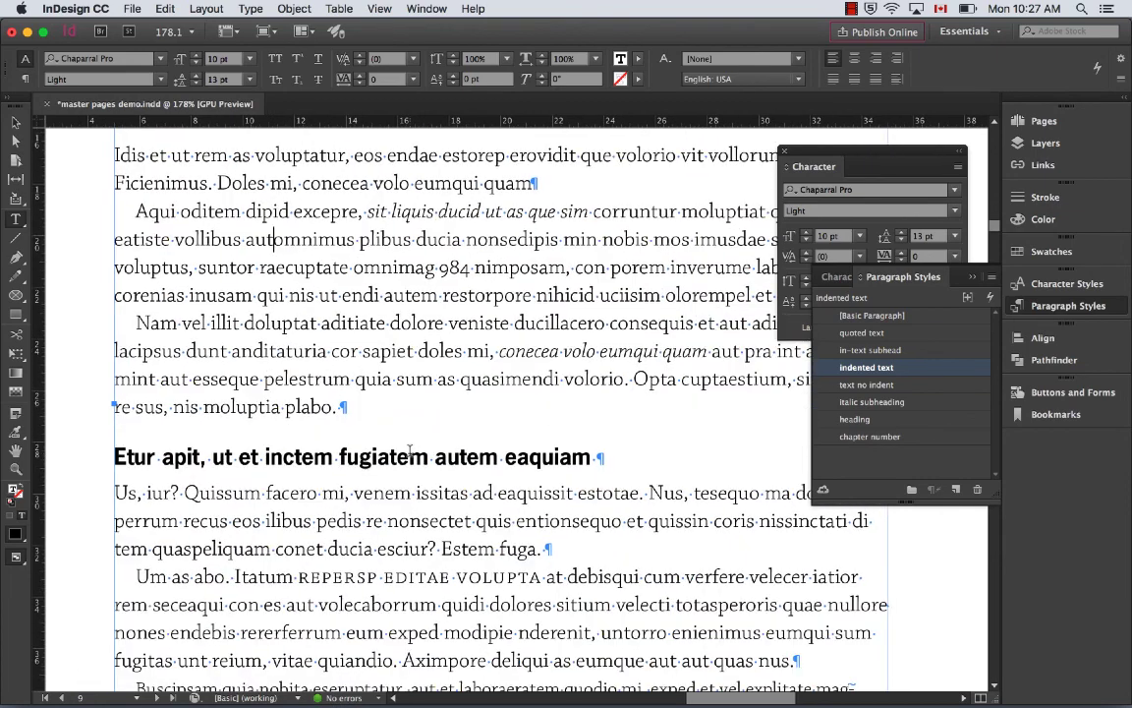
pyautogui.click(320, 457)
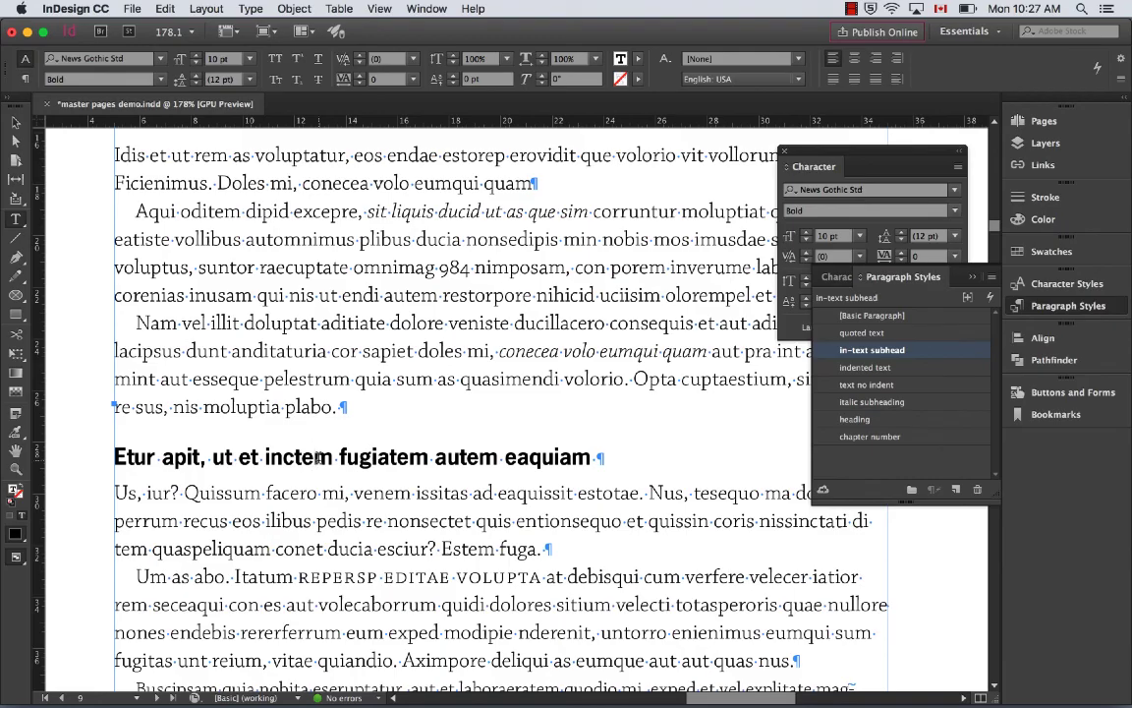
pyautogui.press('super+alt+j')
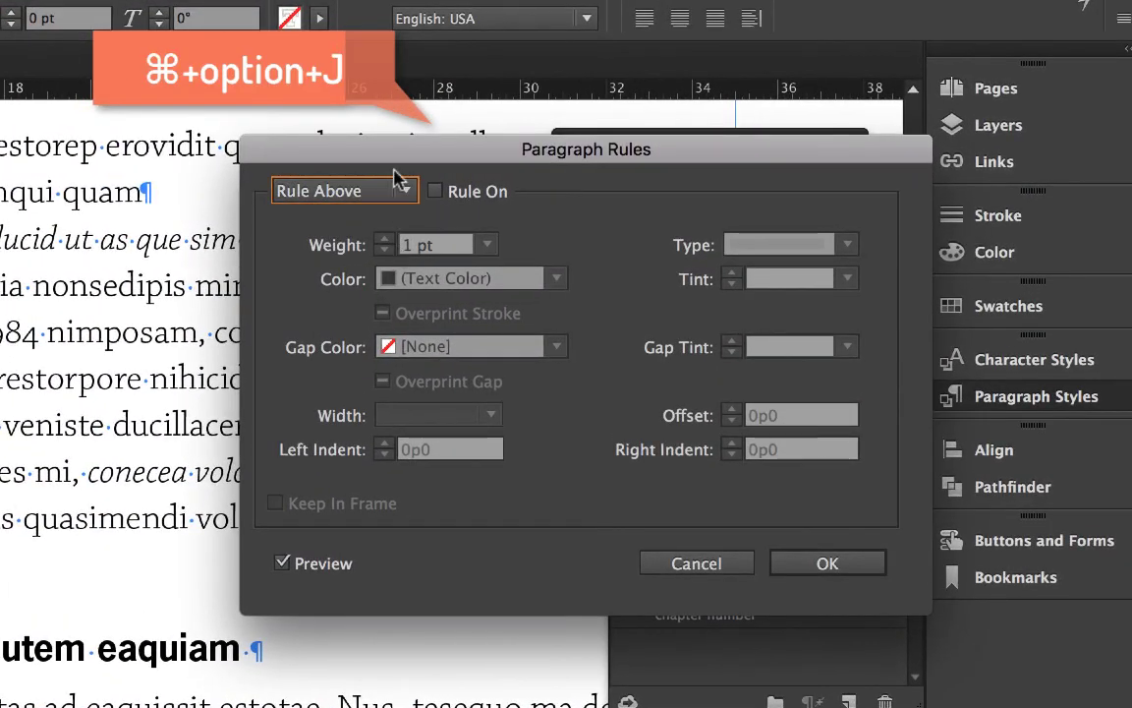
pyautogui.click(400, 181)
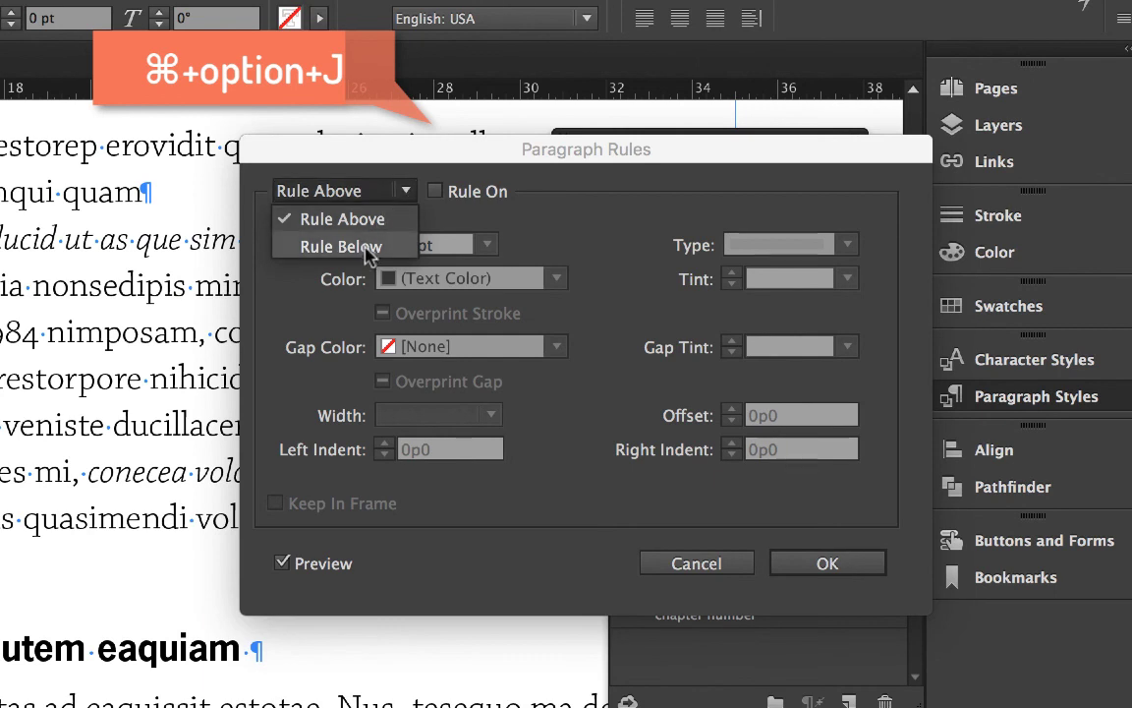
pyautogui.click(368, 246)
pyautogui.click(435, 192)
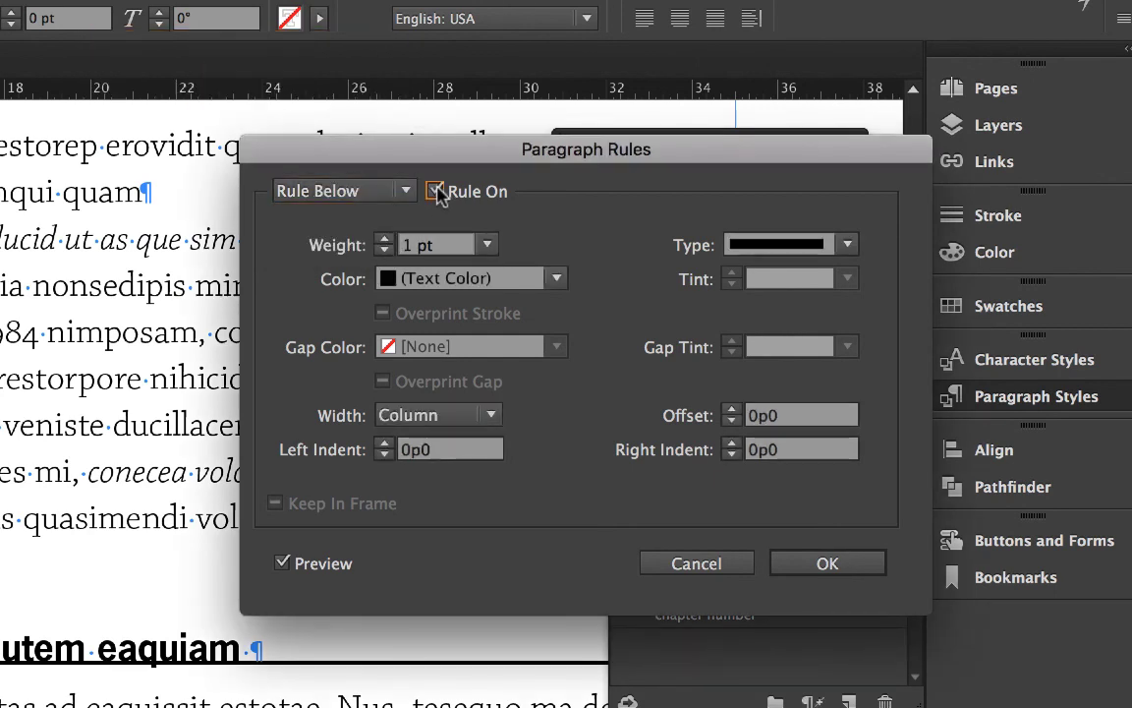
# Set the rule below the subheading to an offset of 0p3 and a weight of 0.5 pt.
pyautogui.click(731, 409)
pyautogui.click(731, 410)
pyautogui.click(731, 410)
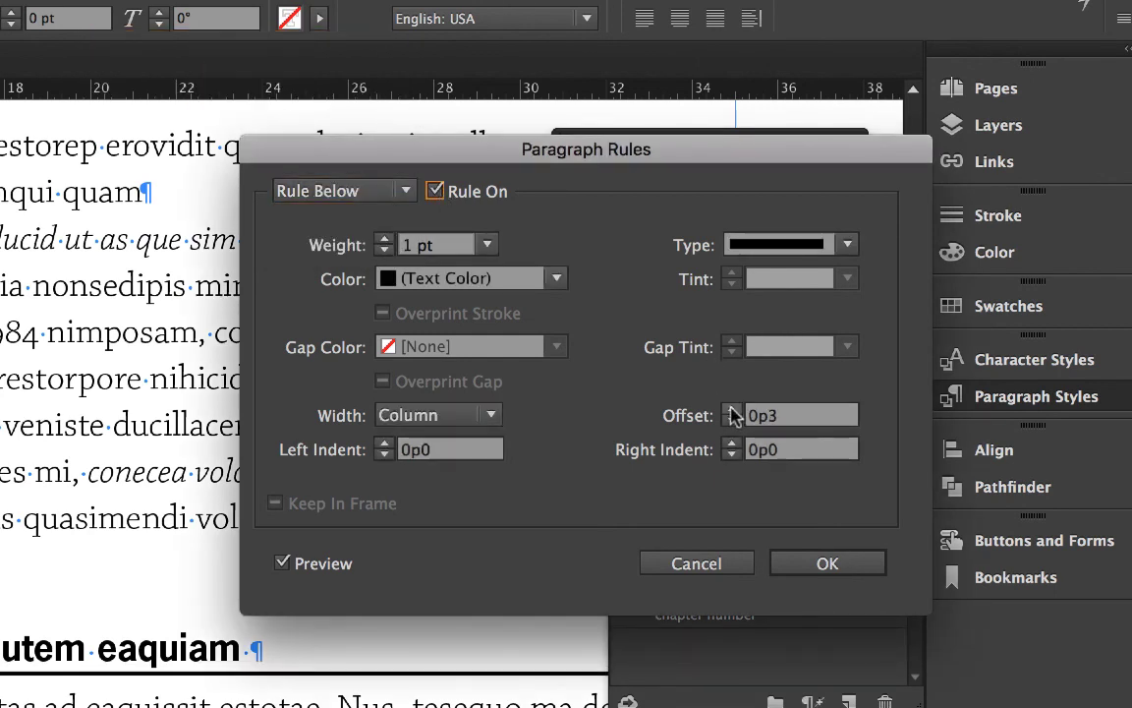
pyautogui.click(482, 245)
pyautogui.click(458, 328)
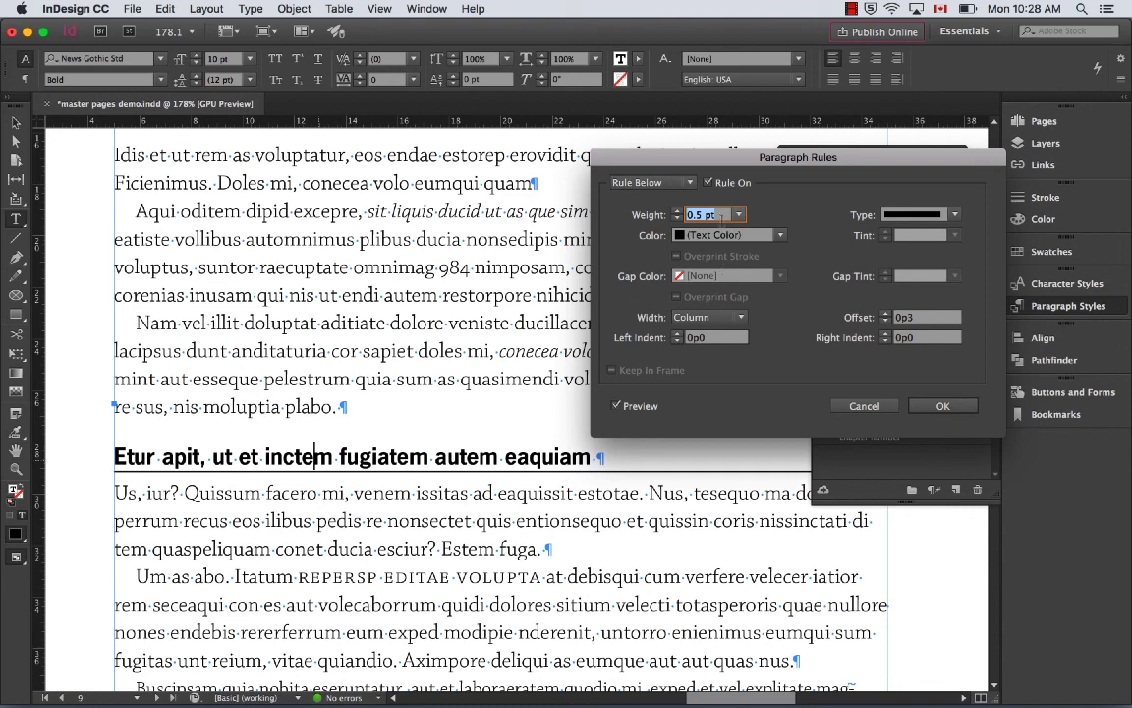
# Increase the weight of the subheading's rule below to 15 pt and set its left indent to -0p6.
pyautogui.click(677, 212)
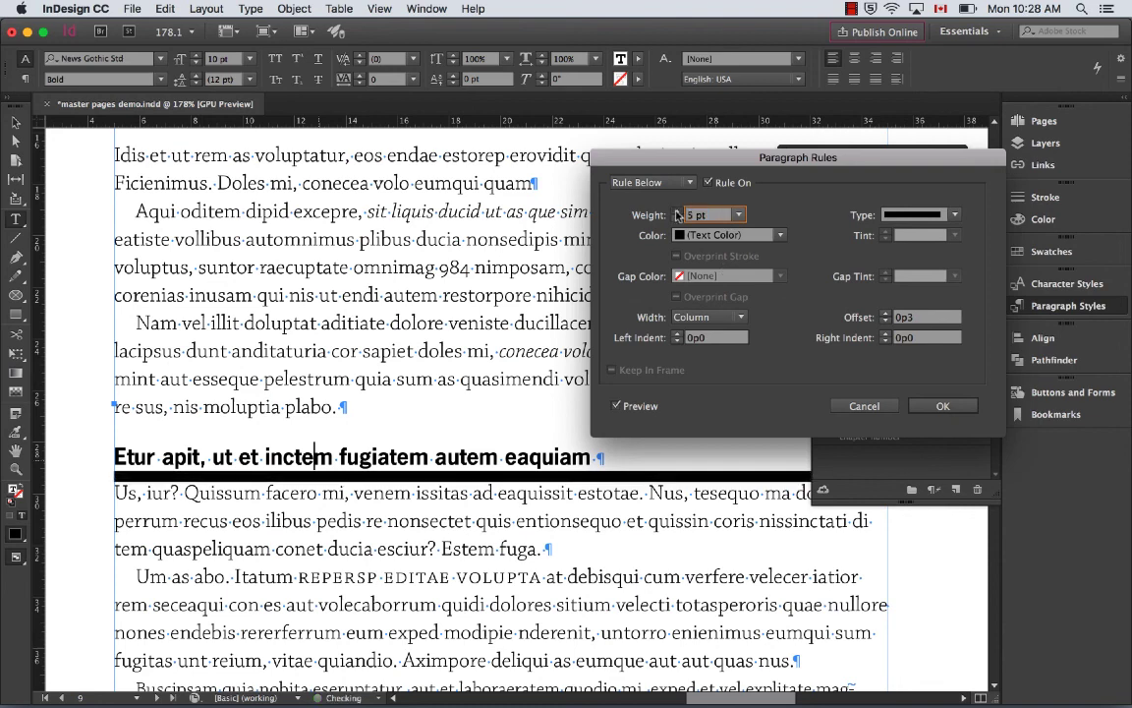
pyautogui.click(677, 213)
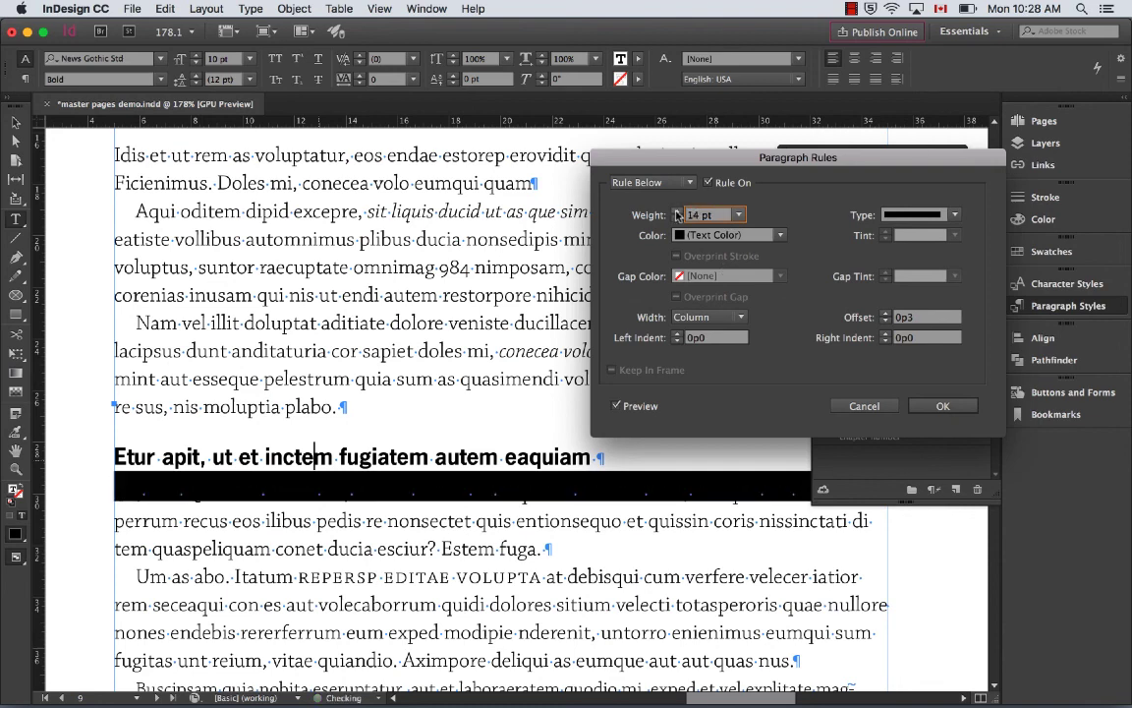
pyautogui.click(678, 335)
pyautogui.click(677, 335)
pyautogui.click(677, 341)
pyautogui.click(677, 341)
pyautogui.click(677, 341)
pyautogui.click(677, 341)
pyautogui.click(677, 341)
pyautogui.click(677, 341)
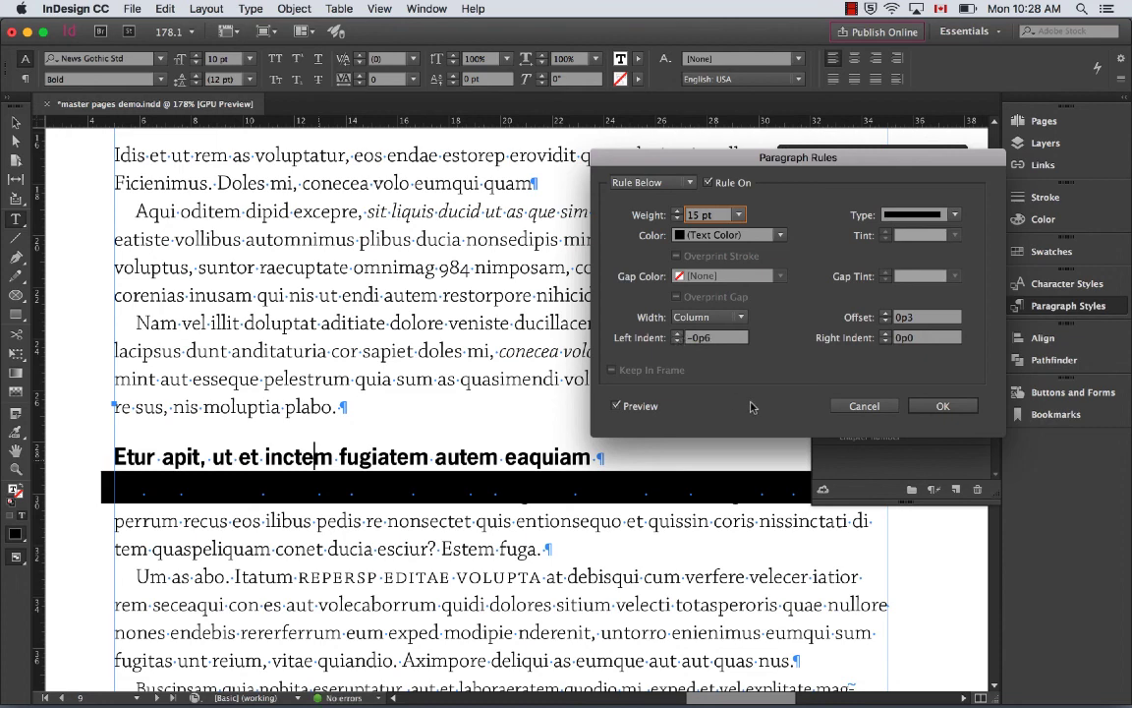
# Set the offset of the rule to -0p11 so the bar sits behind the subheading text.
pyautogui.click(886, 322)
pyautogui.click(887, 322)
pyautogui.click(887, 321)
pyautogui.click(887, 321)
pyautogui.click(886, 321)
pyautogui.click(887, 322)
pyautogui.click(886, 322)
pyautogui.click(886, 321)
pyautogui.click(886, 321)
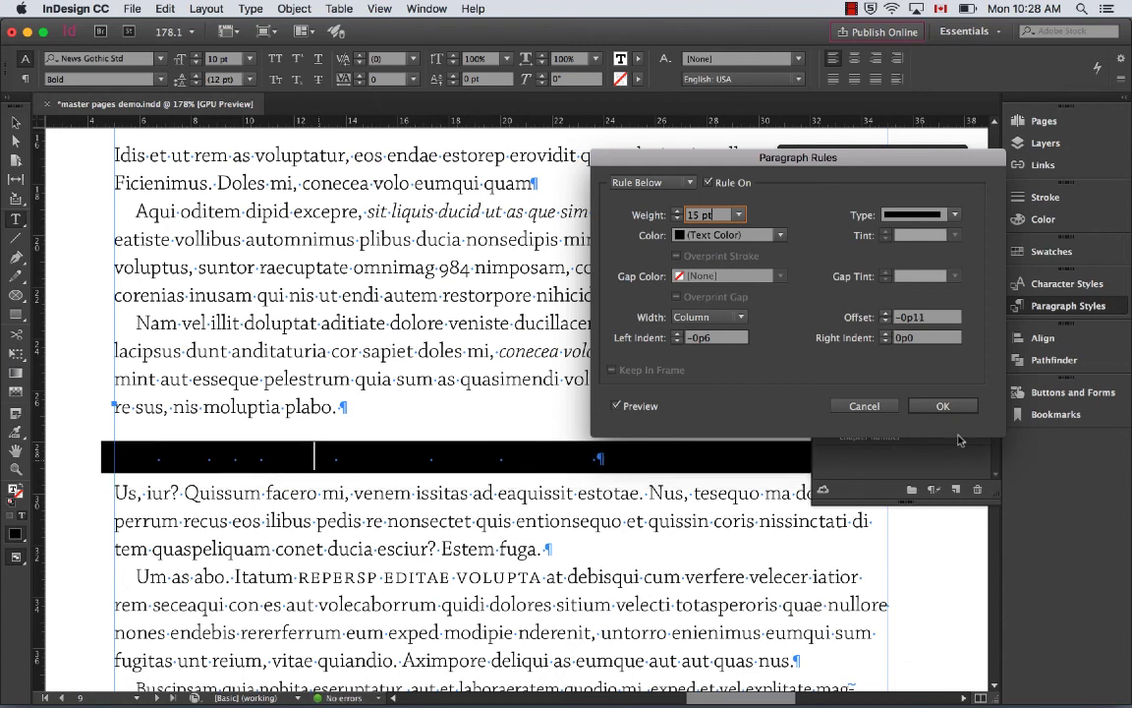
# Color the paragraph rule [Black] with a 50% tint, and accept the rule settings.
pyautogui.click(759, 235)
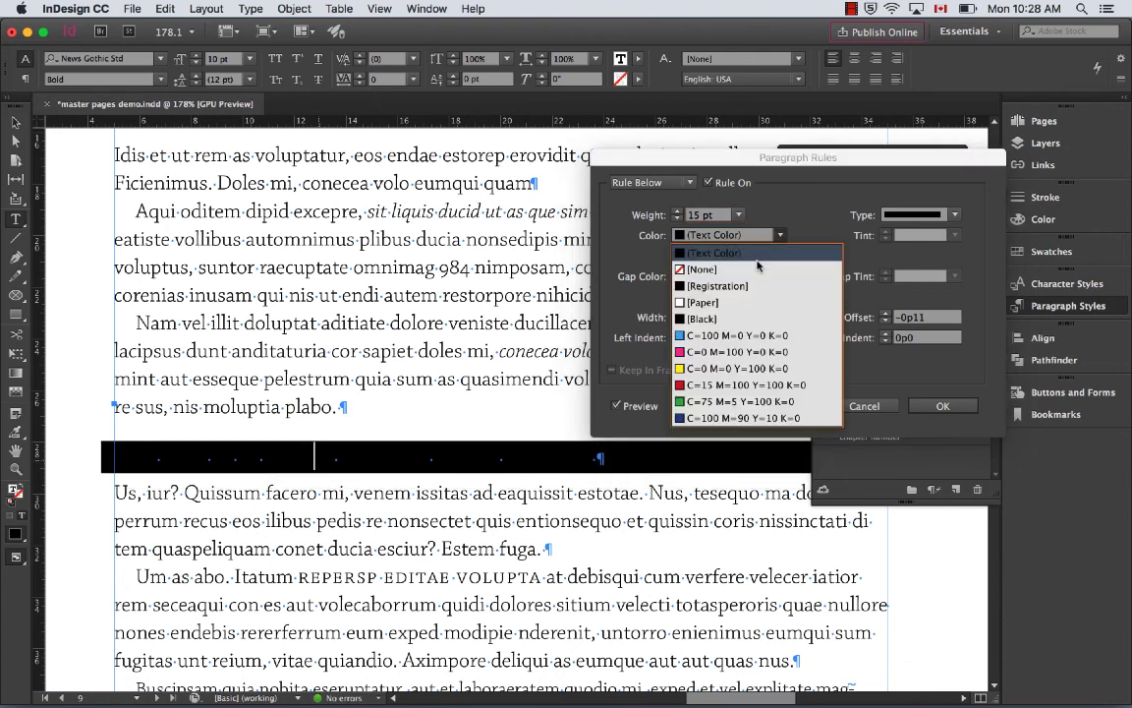
pyautogui.click(723, 318)
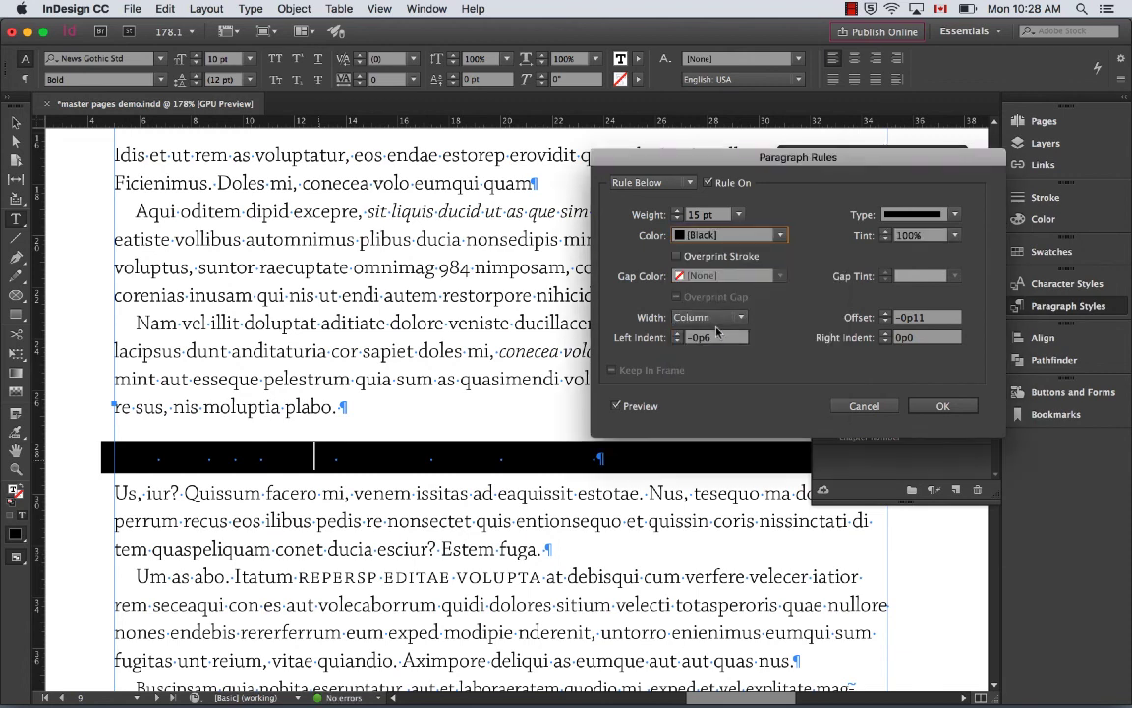
pyautogui.doubleClick(908, 236)
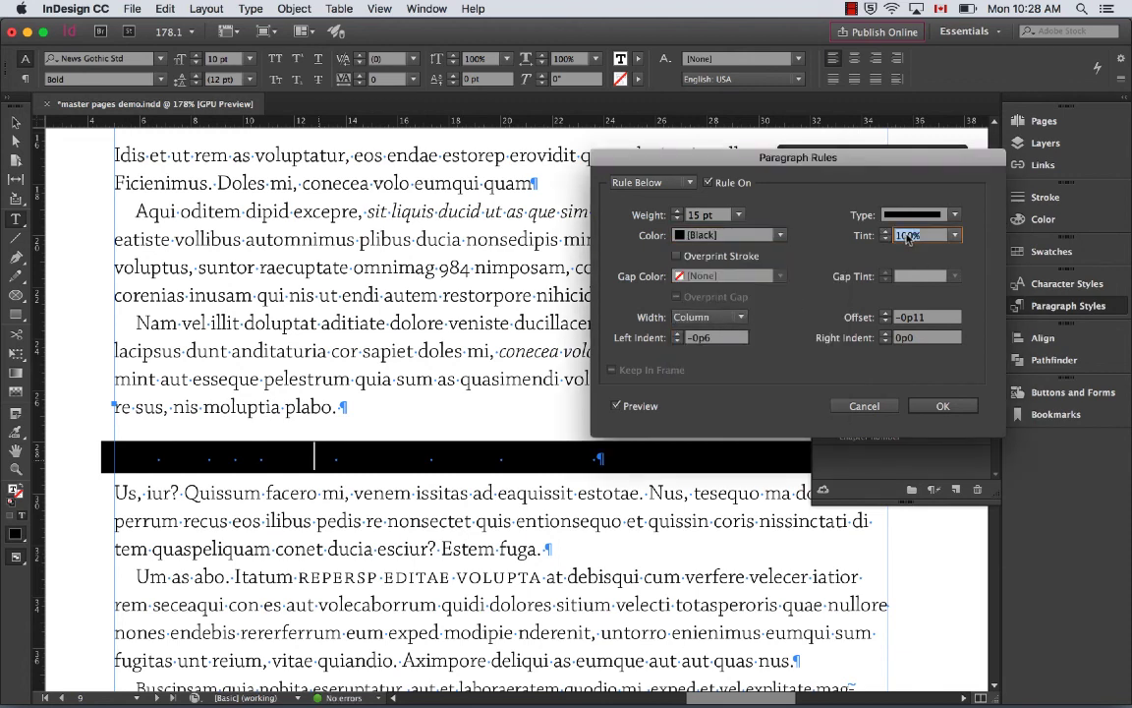
pyautogui.write('50')
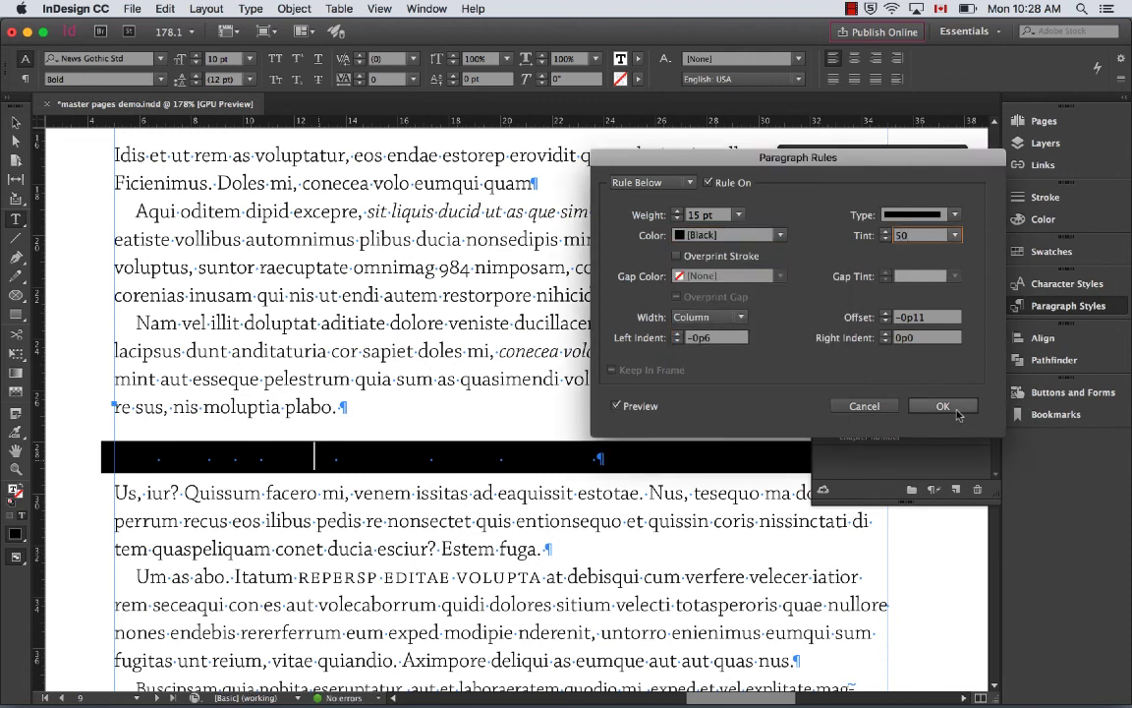
pyautogui.click(942, 406)
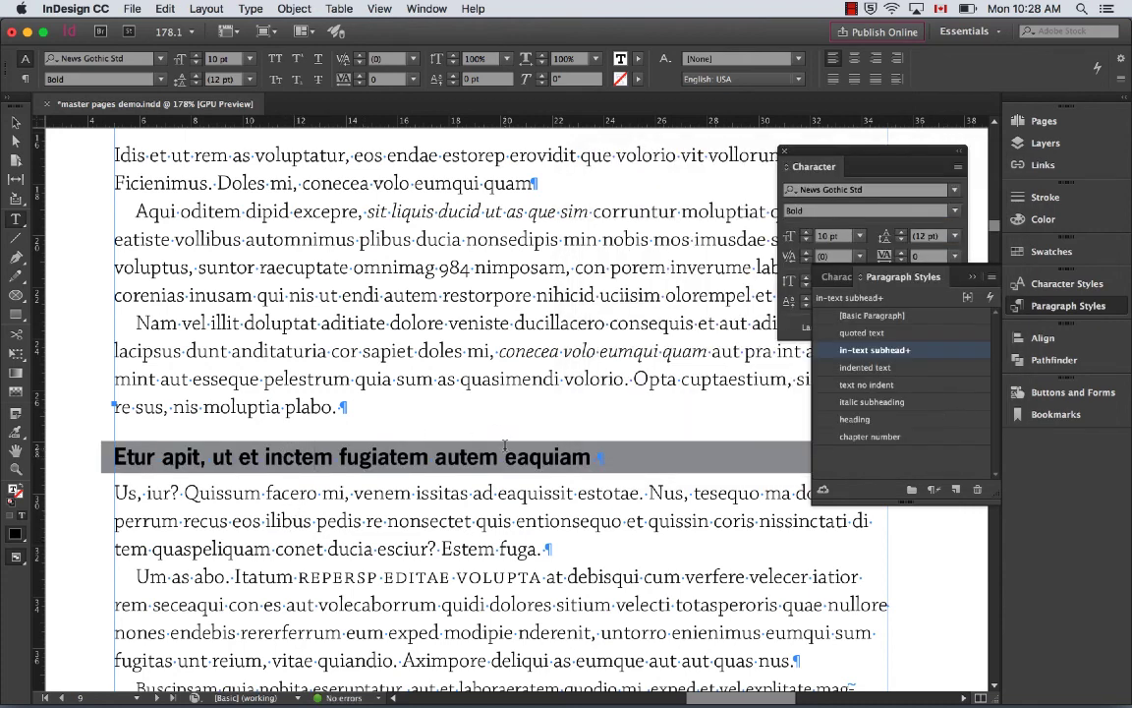
# Make the text of the subheading "Etur apit, ut et inctem fugiatem autem eaquiam" white with a 0% black tint, and deselect it.
pyautogui.scroll(1, 504, 446)
pyautogui.scroll(1, 504, 445)
pyautogui.scroll(-5, 504, 452)
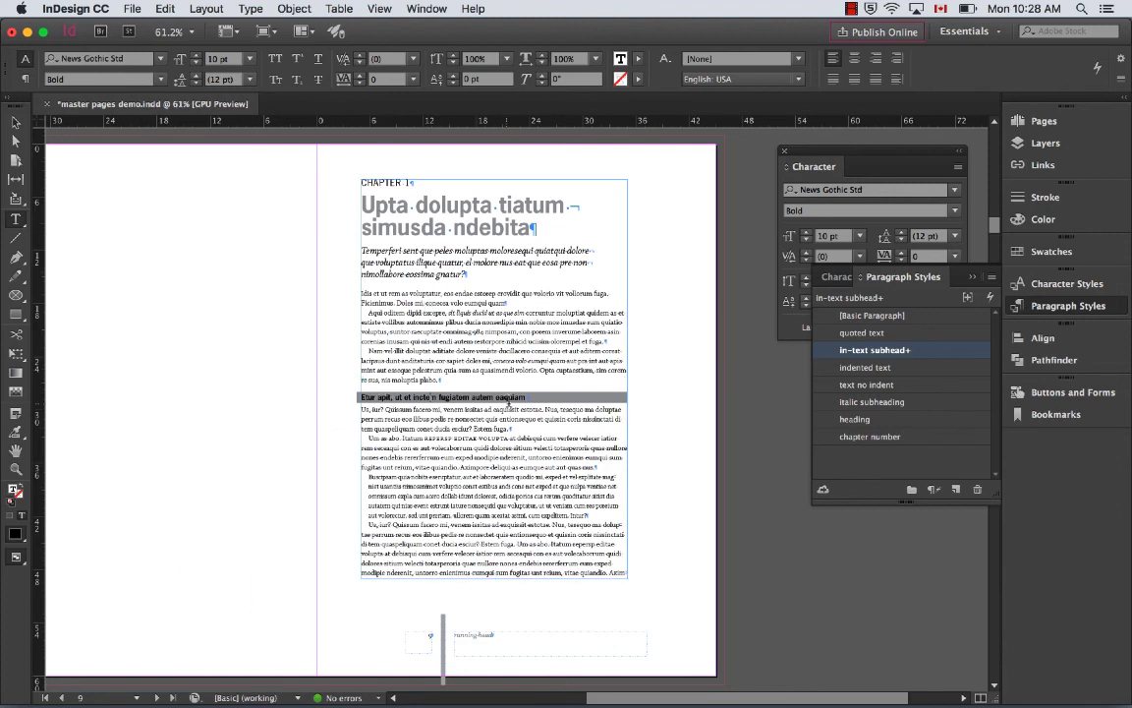
pyautogui.tripleClick(504, 396)
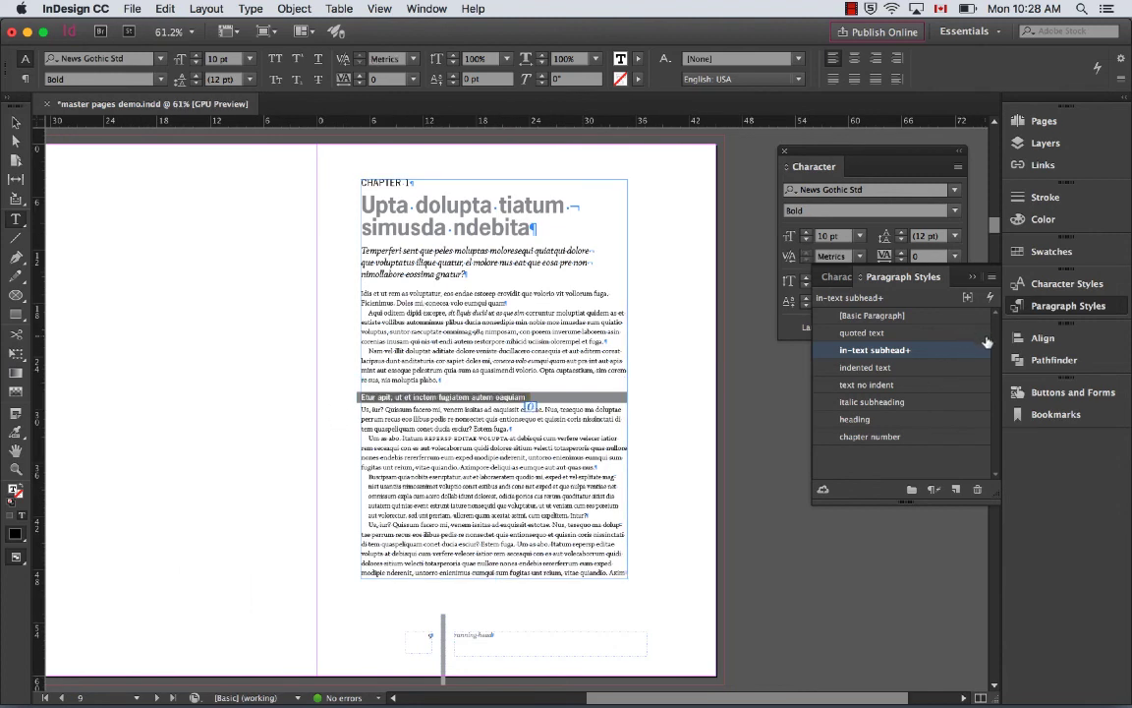
pyautogui.click(1042, 219)
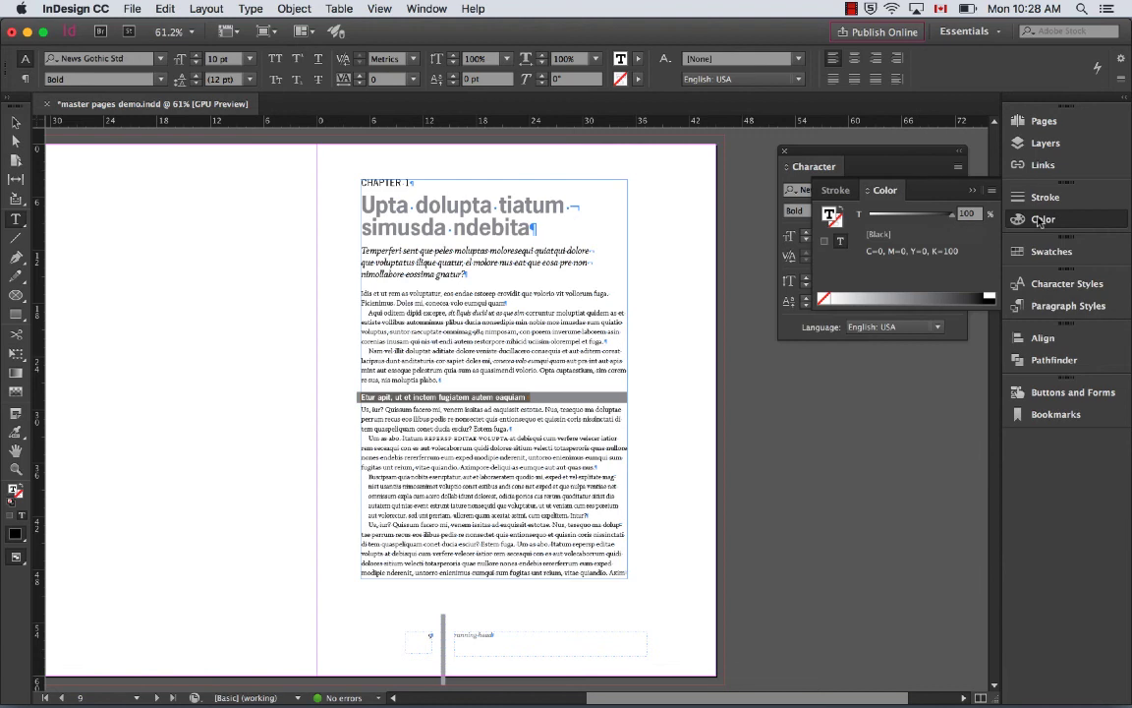
pyautogui.click(990, 295)
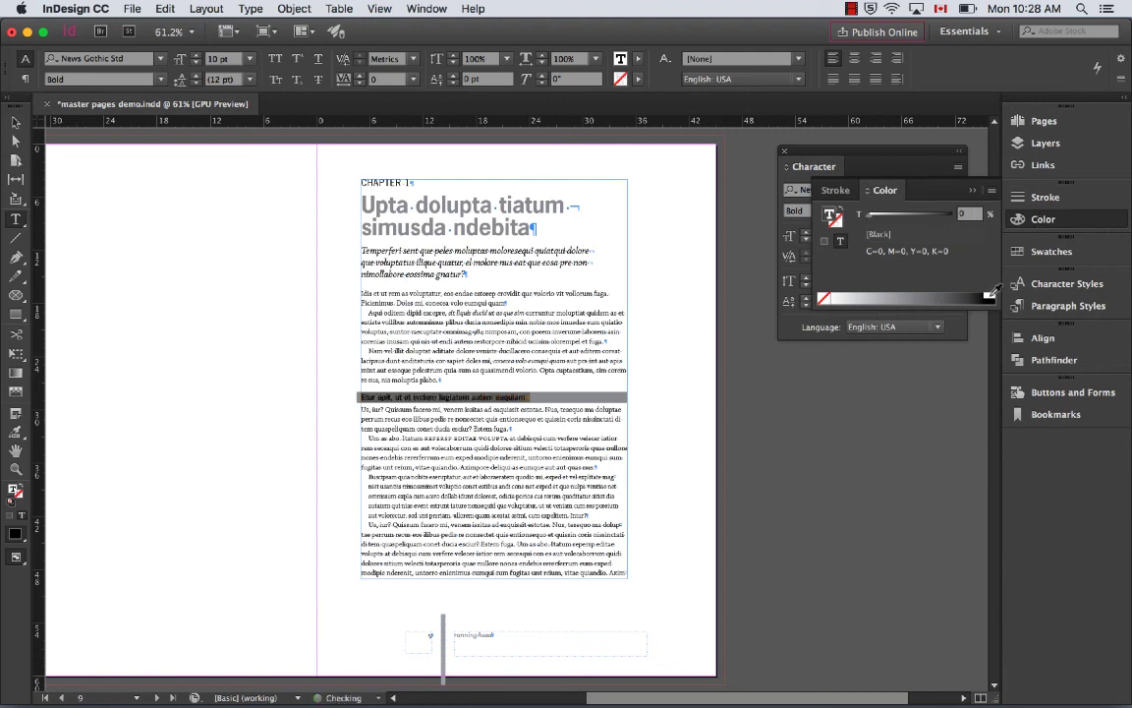
pyautogui.click(15, 123)
pyautogui.click(157, 261)
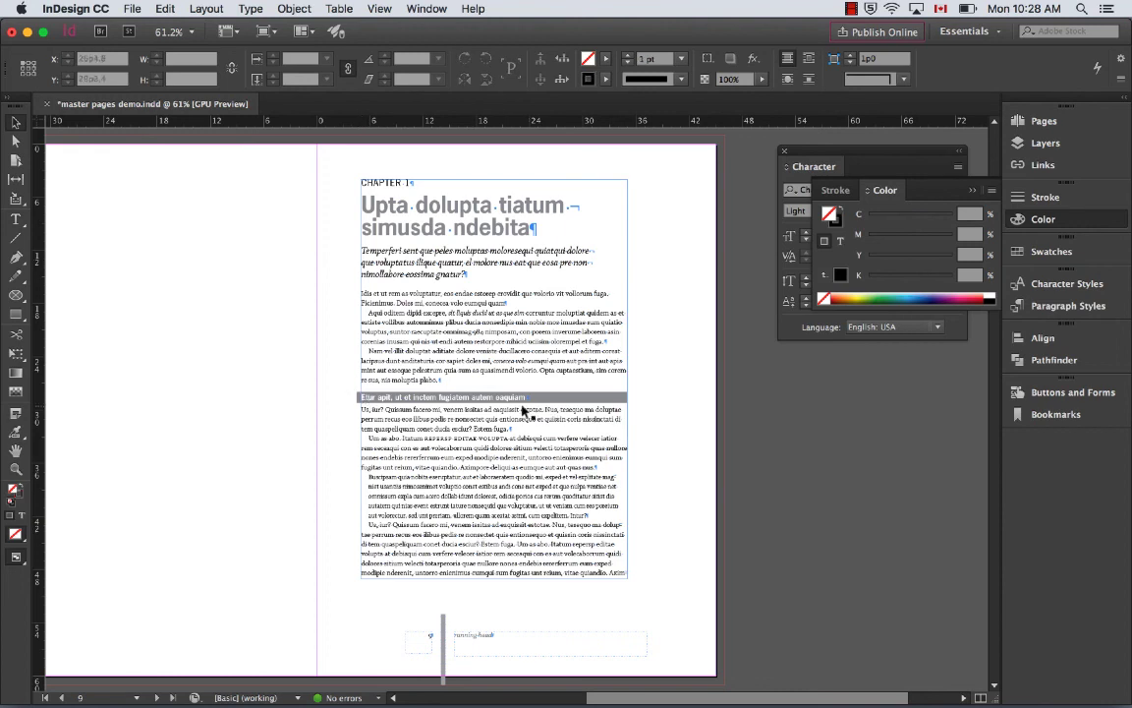
# Redefine the "in-text subhead" paragraph style from the formatting of the white subheading with the gray bar.
pyautogui.press('t')
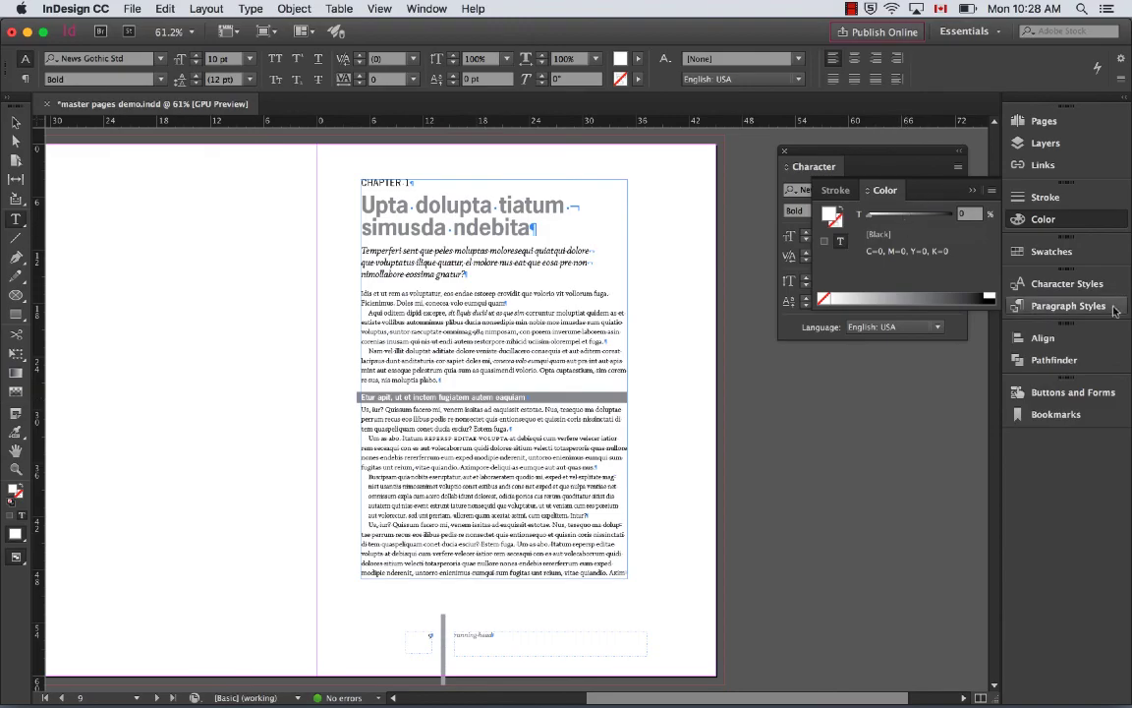
pyautogui.click(1074, 307)
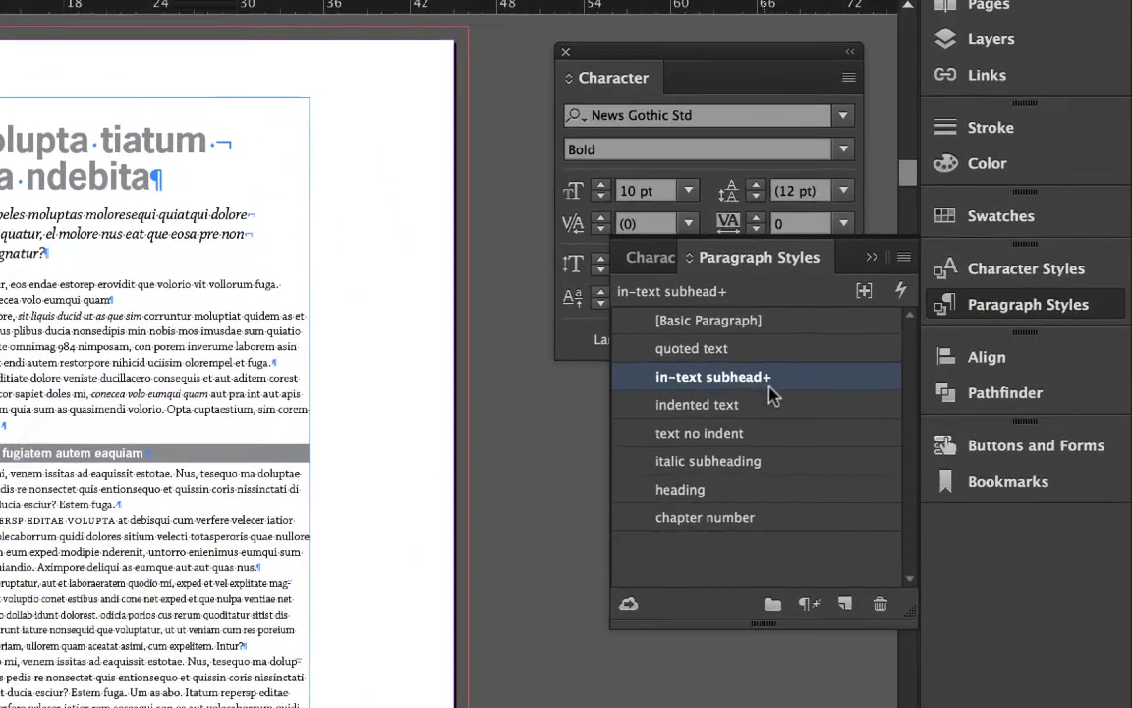
pyautogui.moveTo(910, 353)
pyautogui.click(900, 258)
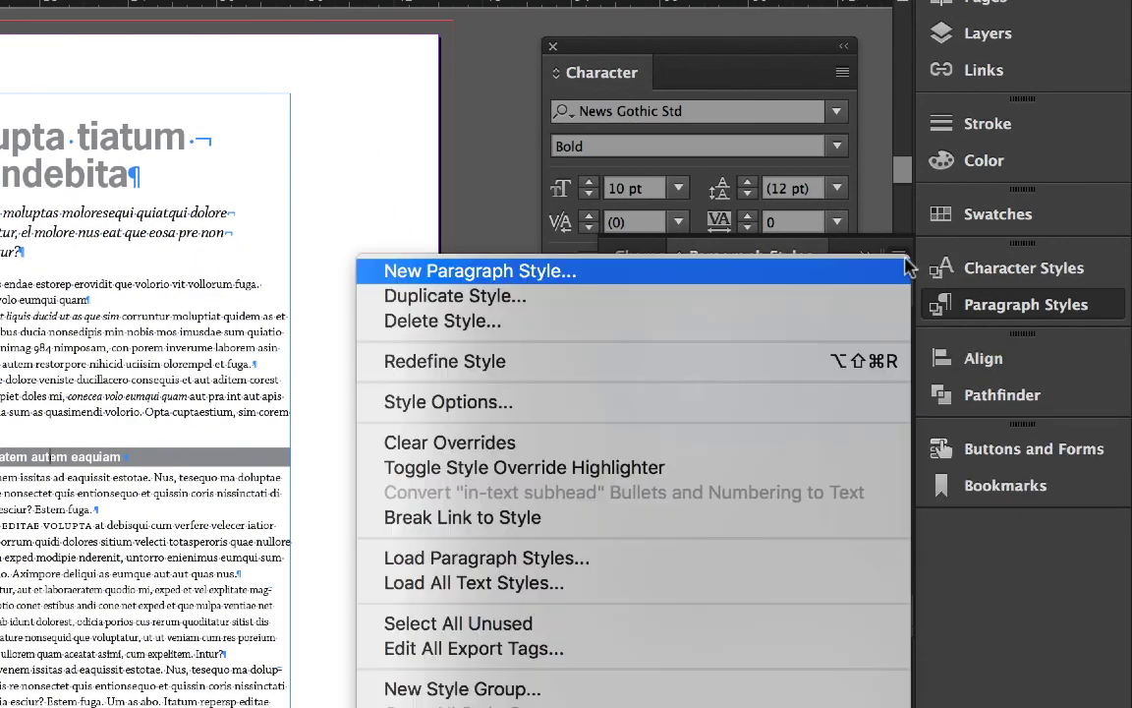
pyautogui.click(586, 362)
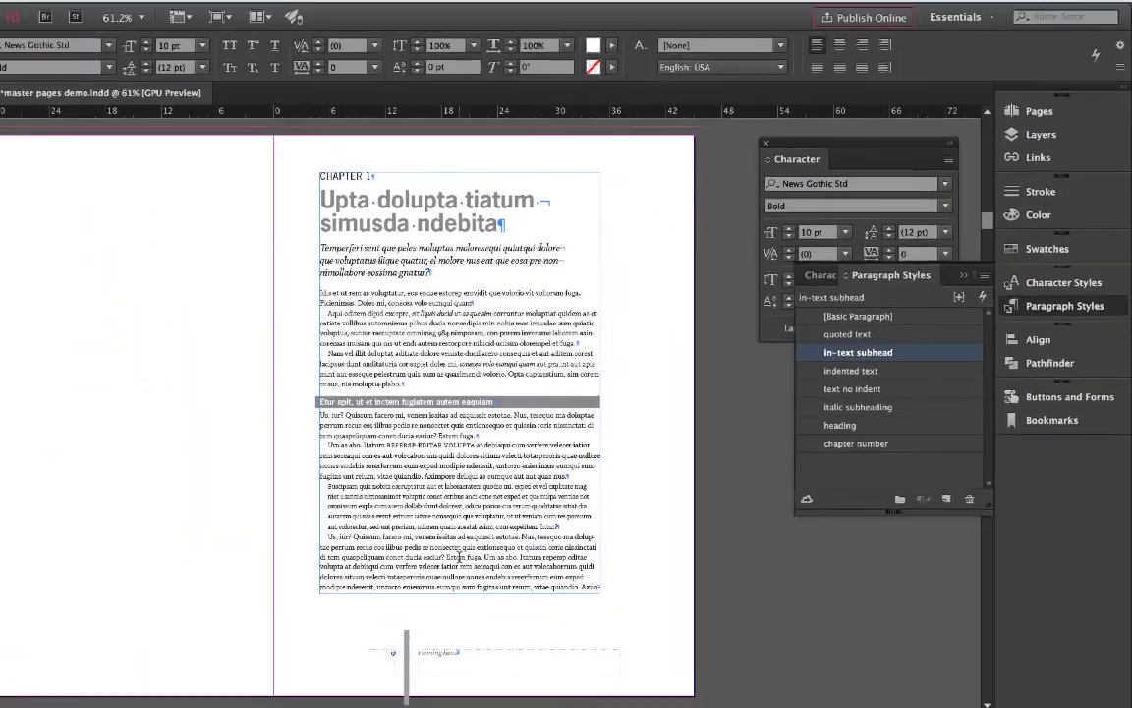
# On page 10, split off "vent rem saperor eperistia non num latur?" as its own paragraph and apply the "in-text subhead" style.
pyautogui.scroll(-10, 482, 502)
pyautogui.hscroll(-5, 482, 502)
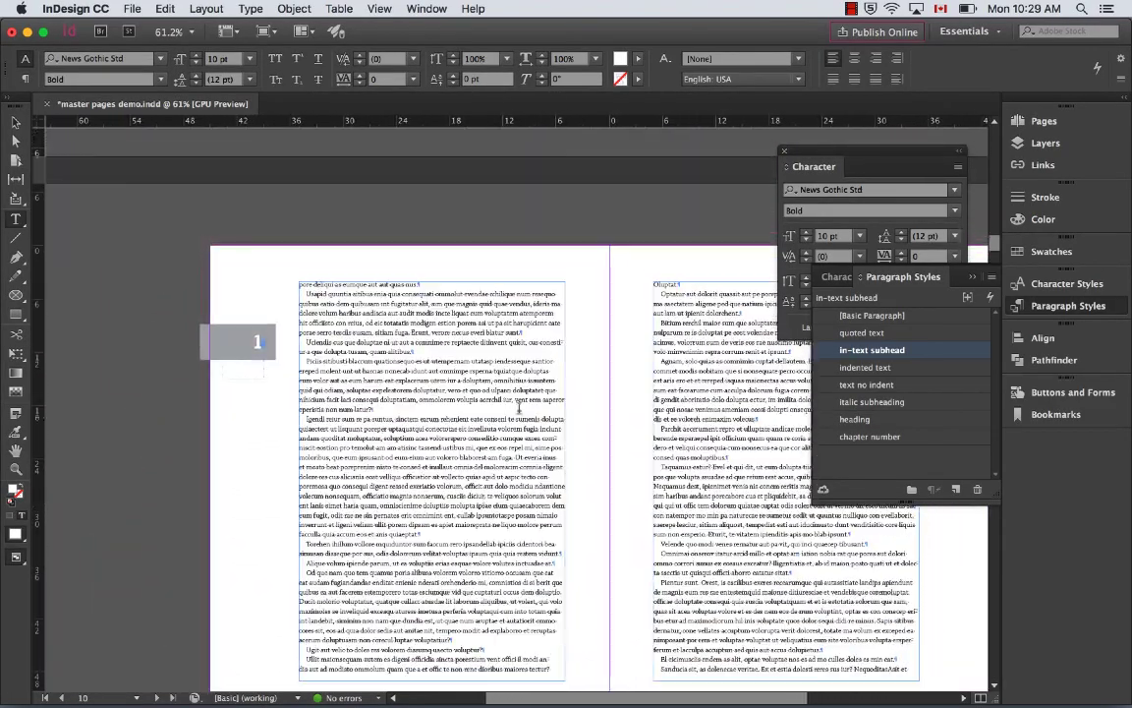
pyautogui.click(514, 399)
pyautogui.press('Return')
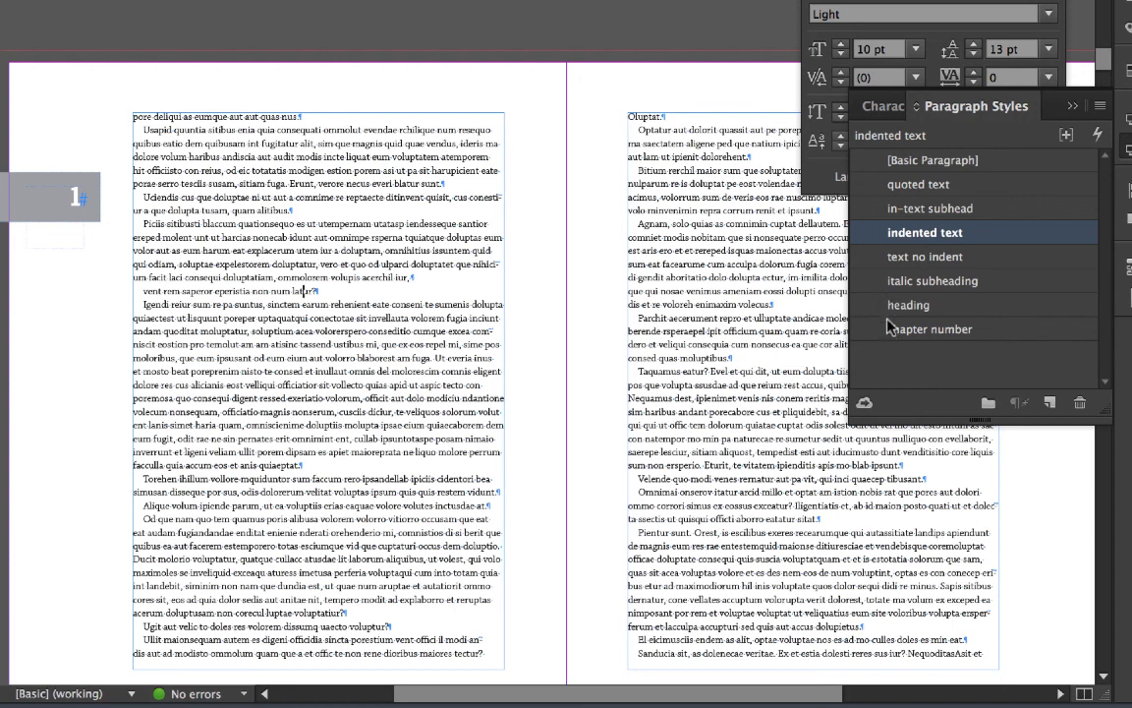
pyautogui.click(914, 212)
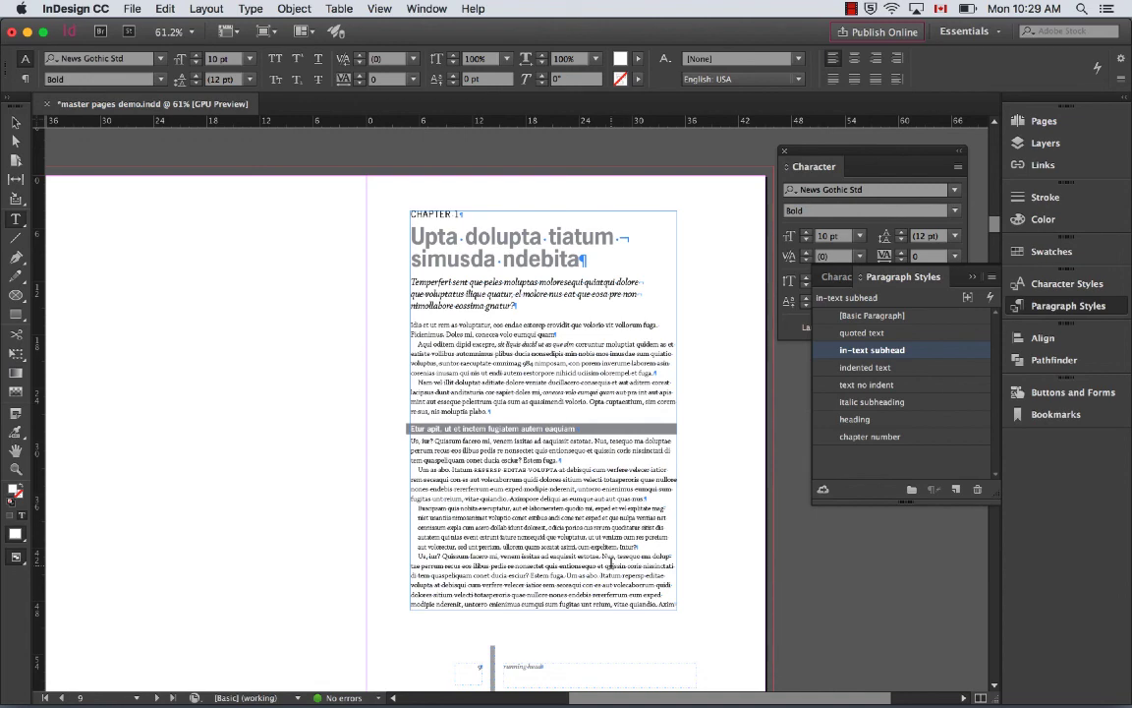
# Deselect the text and view the chapter's opening page in Preview mode, without guides and hidden characters.
pyautogui.press('Escape')
pyautogui.click(182, 162)
pyautogui.press('w')
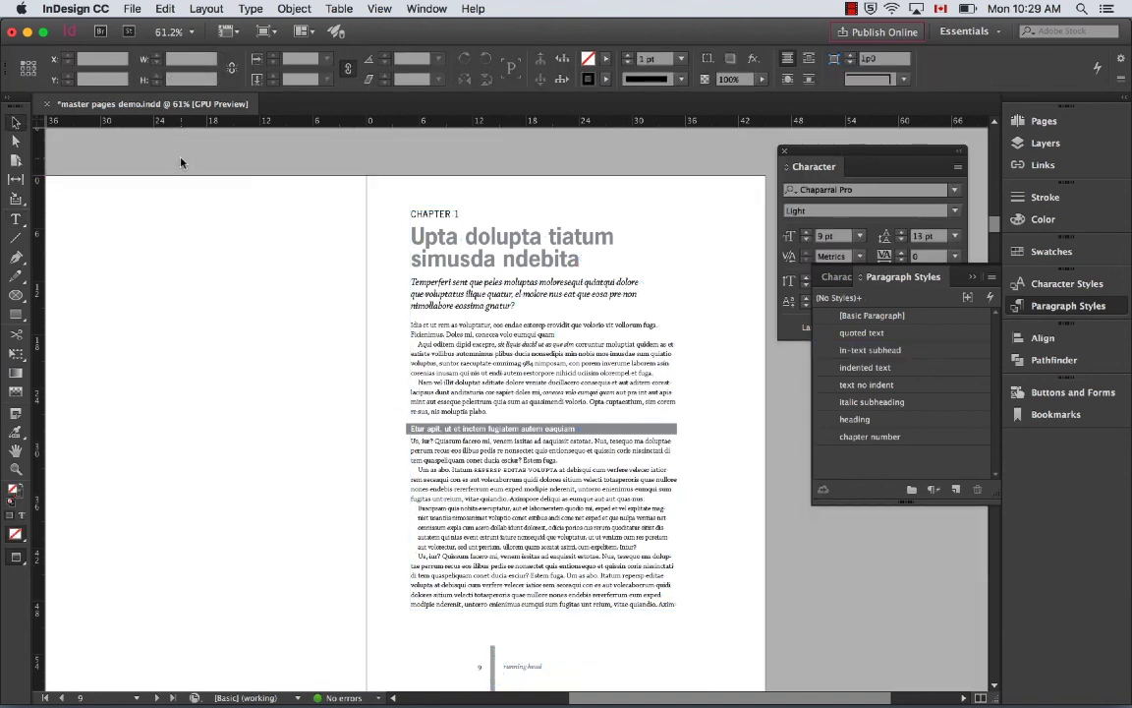
pyautogui.scroll(-2, 235, 291)
pyautogui.hscroll(1, 236, 291)
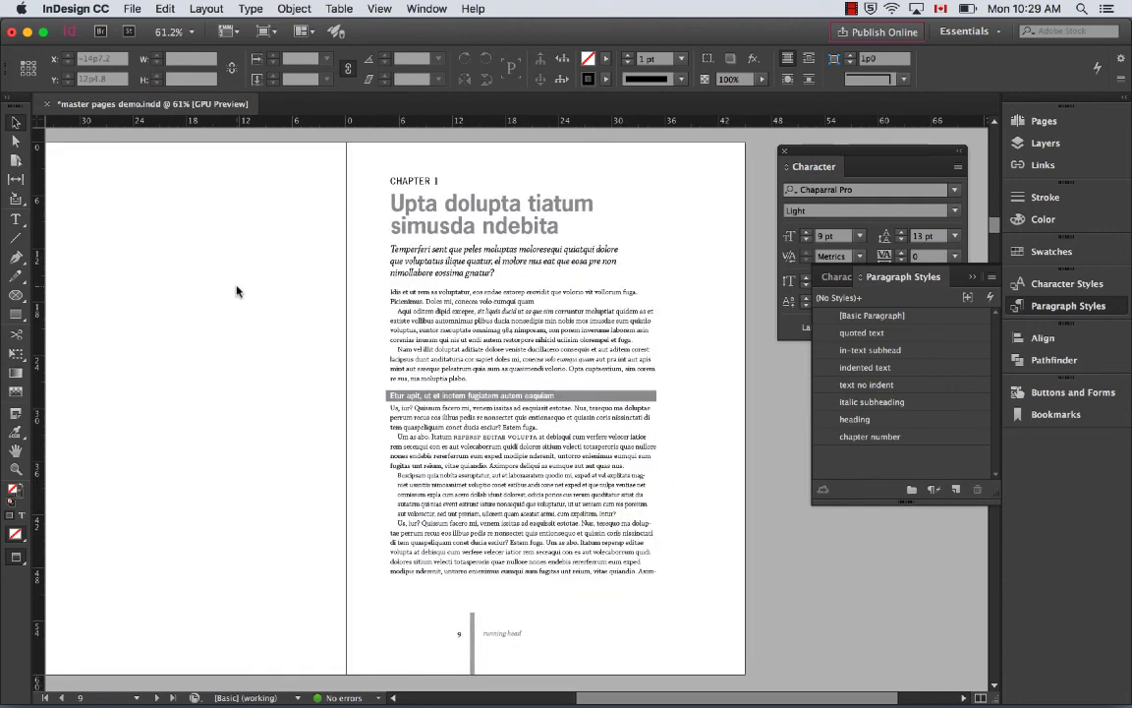
pyautogui.click(512, 370)
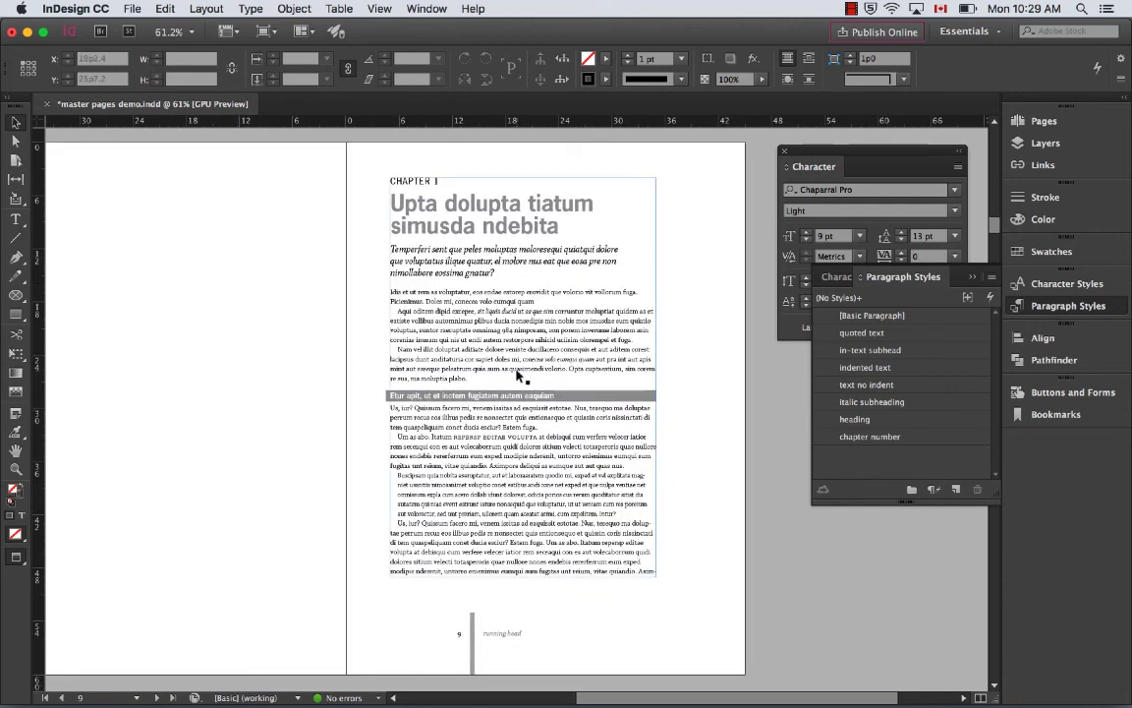
pyautogui.click(427, 392)
pyautogui.click(758, 500)
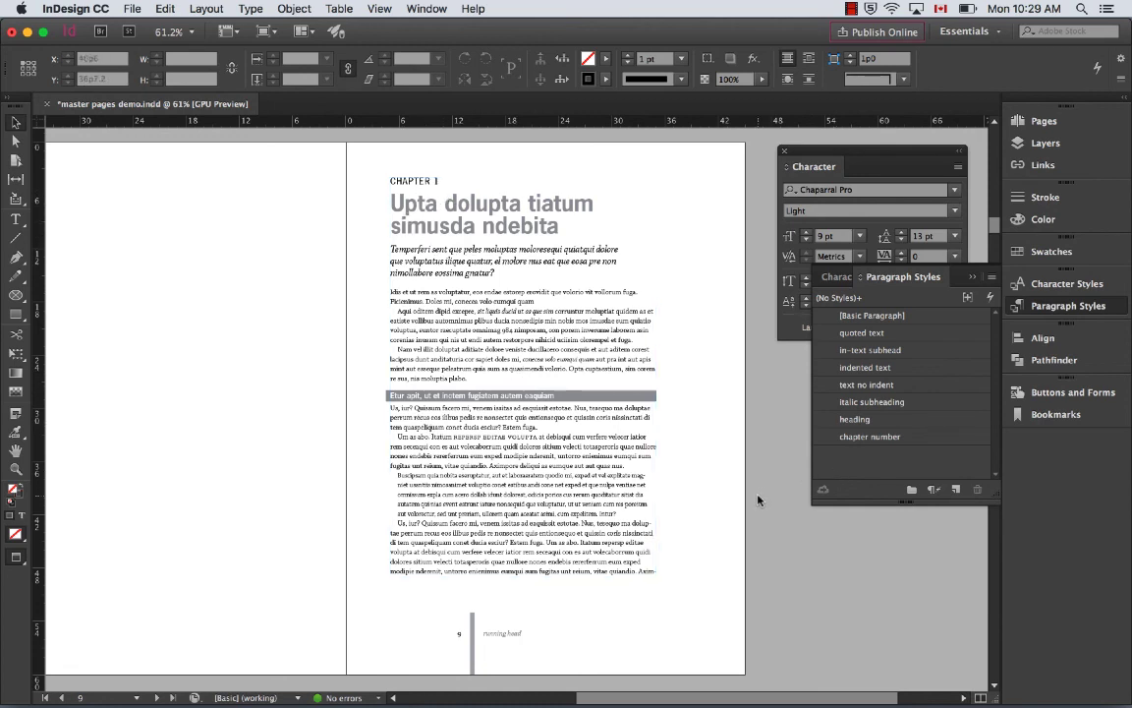